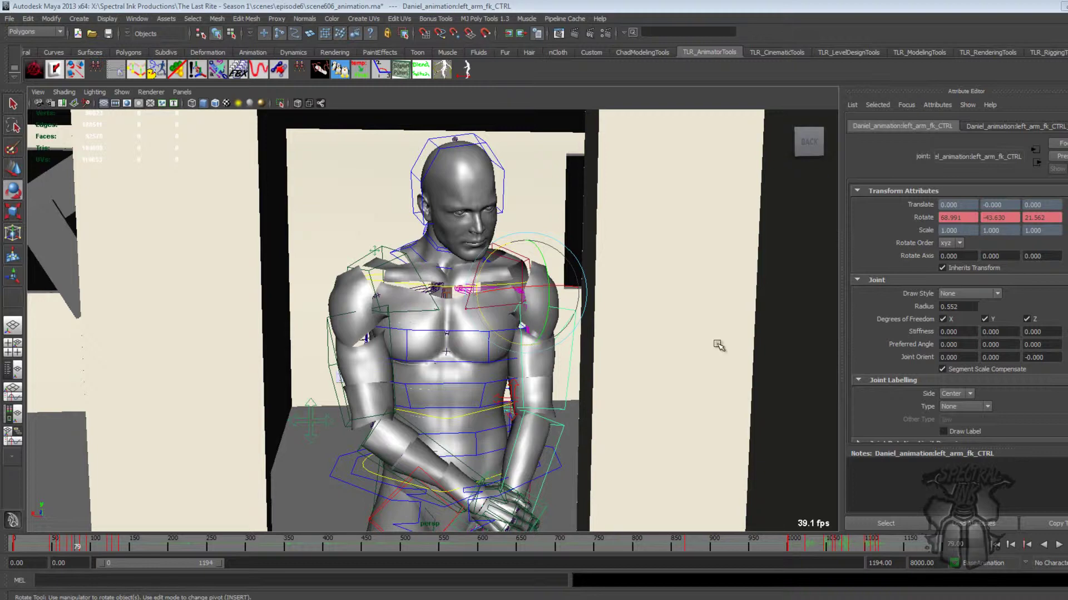
Step: Inspect the left arm FK control's parent zero group in the hierarchy, and return to the control itself
alt+drag(674, 363, 622, 356)
alt+right_drag(622, 356, 654, 366)
alt+drag(655, 367, 562, 313)
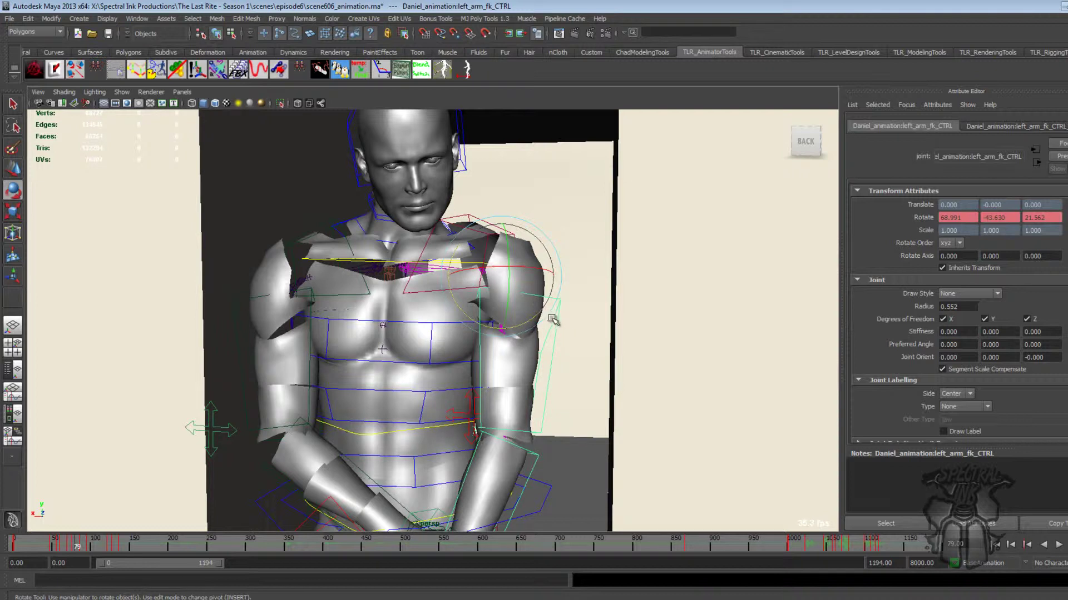
key(Up)
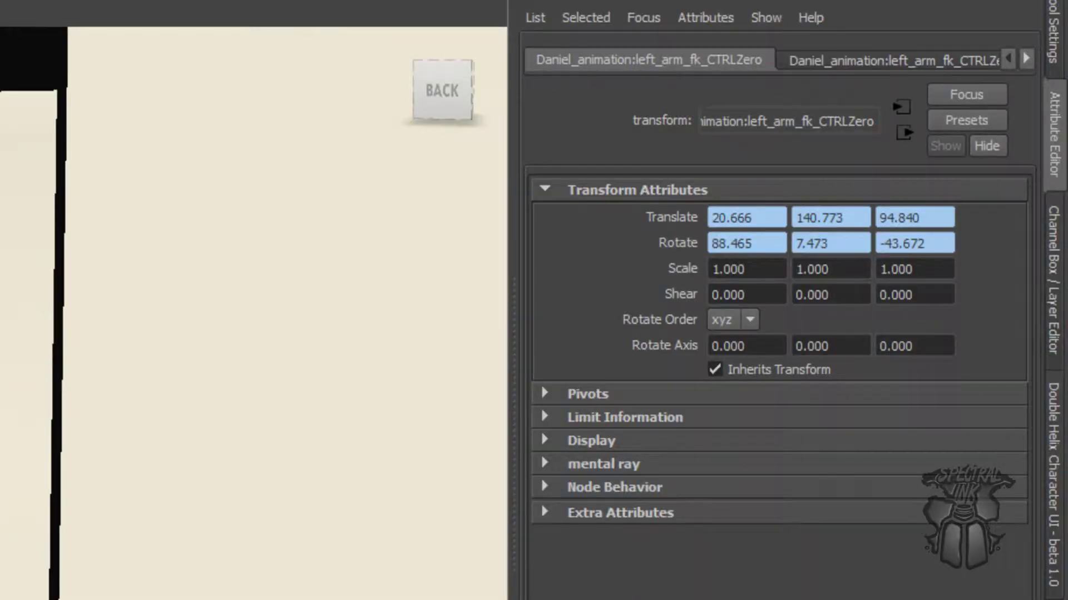
key(Down)
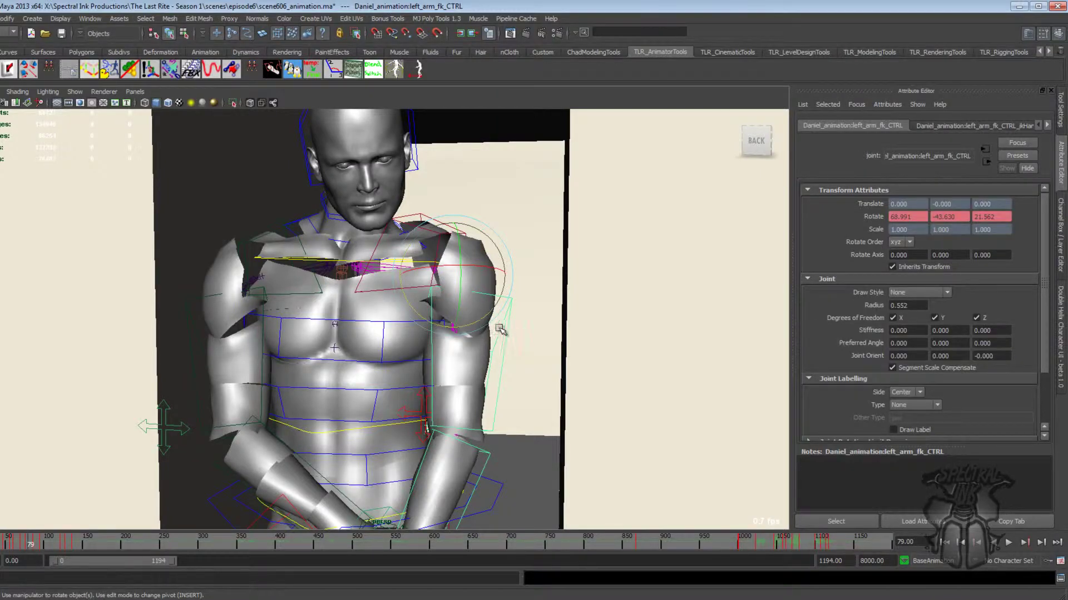
Step: Try rotating the left arm FK control and the left clavicle FK control, undoing each rotation, with the channel values displayed
drag(431, 320, 445, 307)
key(ctrl+z)
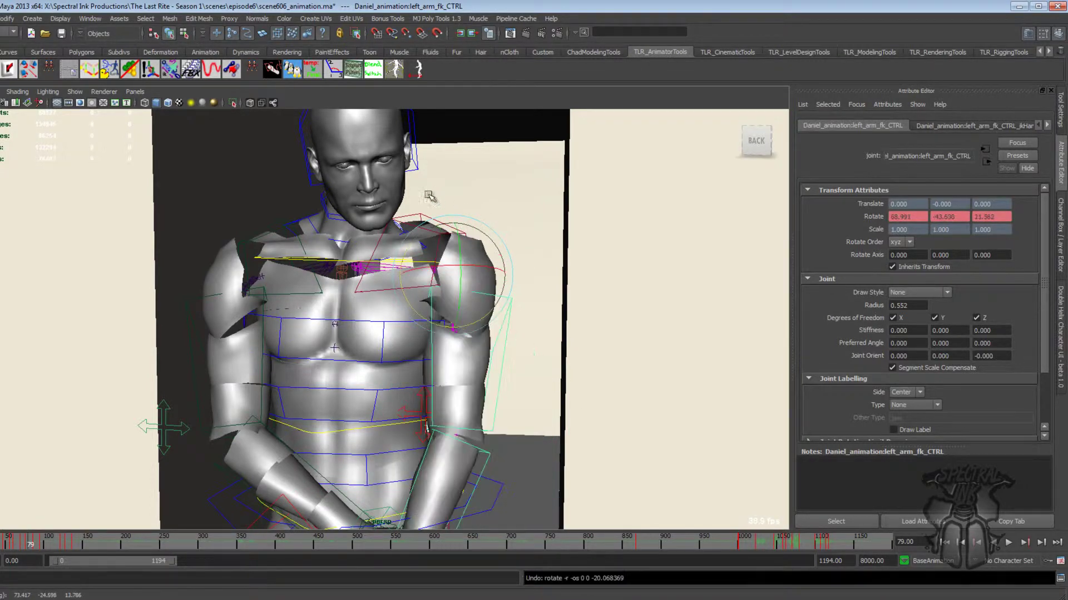
click(1058, 199)
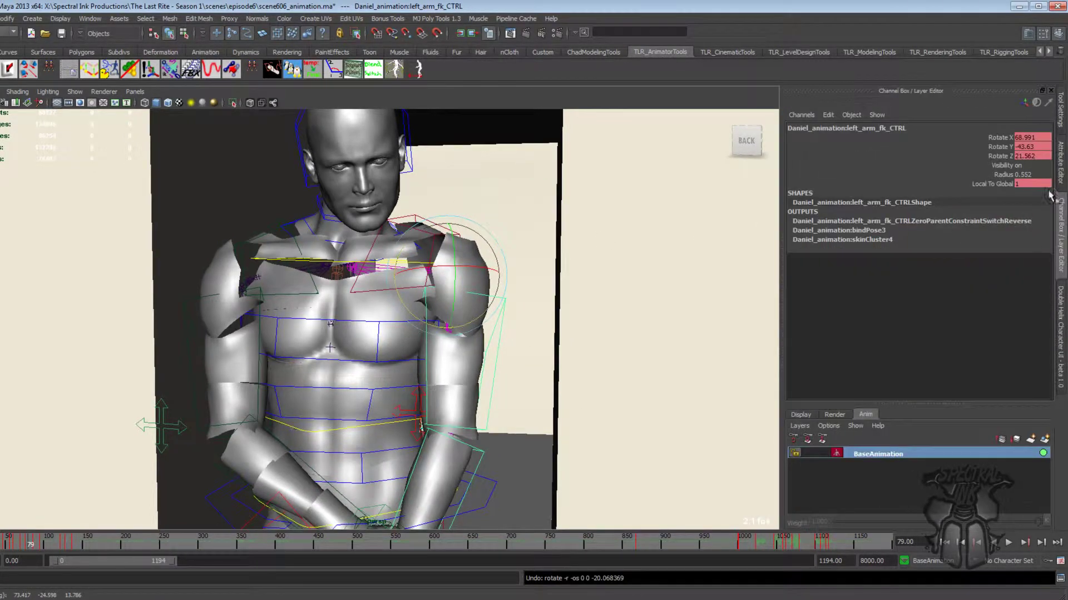
drag(423, 204, 394, 233)
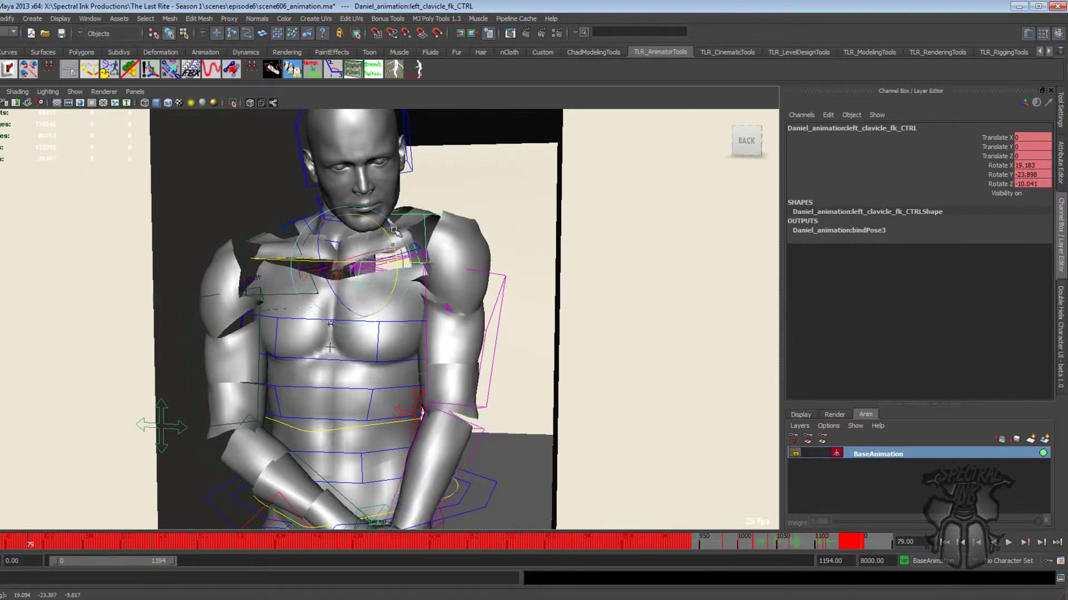
key(ctrl+z)
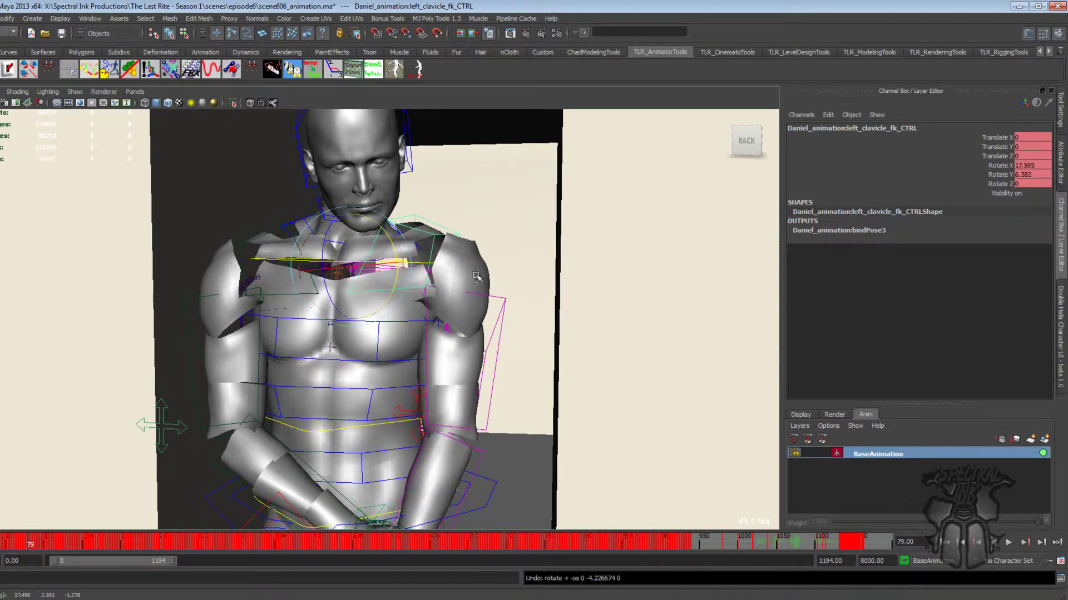
Step: Pick the left arm FK control's Local To Global channel, try another left clavicle rotation, and undo it
click(507, 300)
click(967, 190)
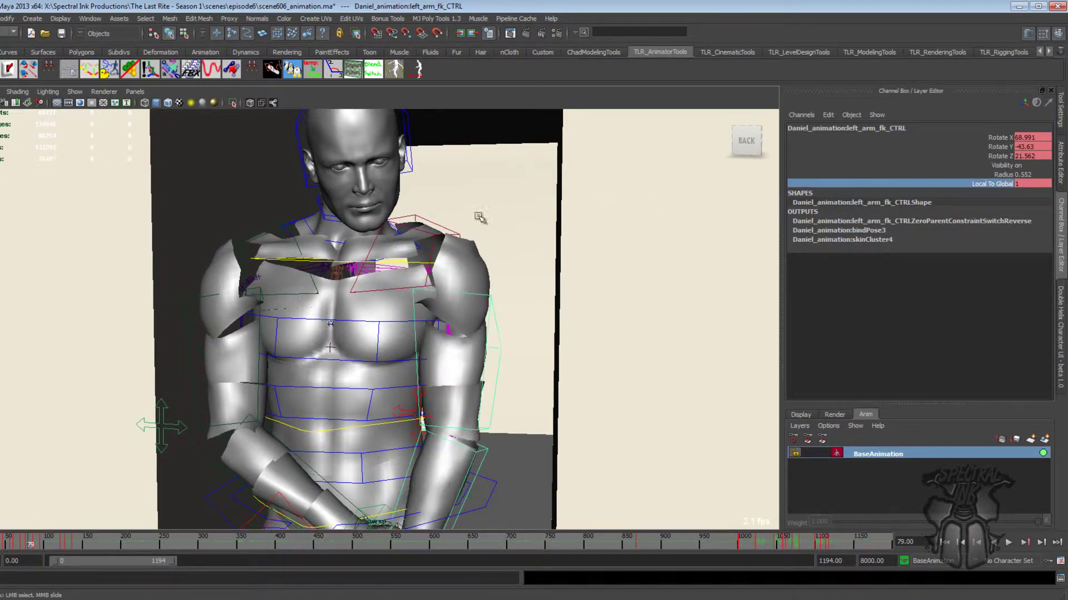
click(428, 215)
mouse_move(429, 216)
mouse_down()
mouse_move(377, 194)
mouse_move(437, 254)
mouse_move(426, 236)
mouse_move(436, 197)
mouse_up()
key(ctrl+z)
Step: Select the right arm IK control at the crossed hands and rotate it to reorient the hand, bringing Rotate X to about 365
alt+drag(474, 231, 446, 229)
alt+middle_drag(447, 229, 502, 199)
alt+drag(501, 199, 495, 249)
alt+drag(566, 381, 618, 359)
click(547, 404)
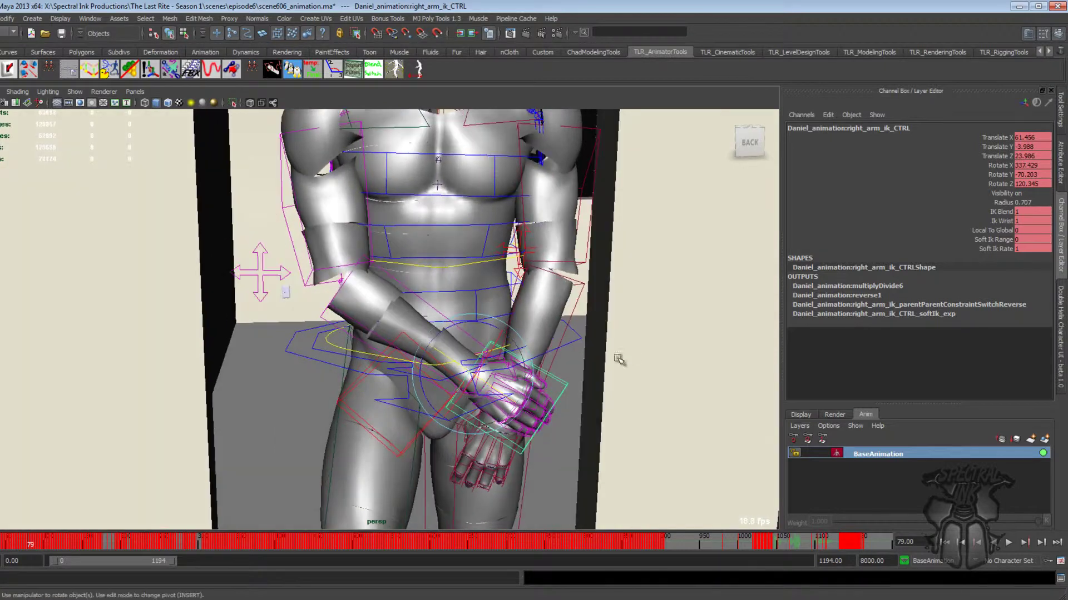
alt+drag(566, 307, 501, 317)
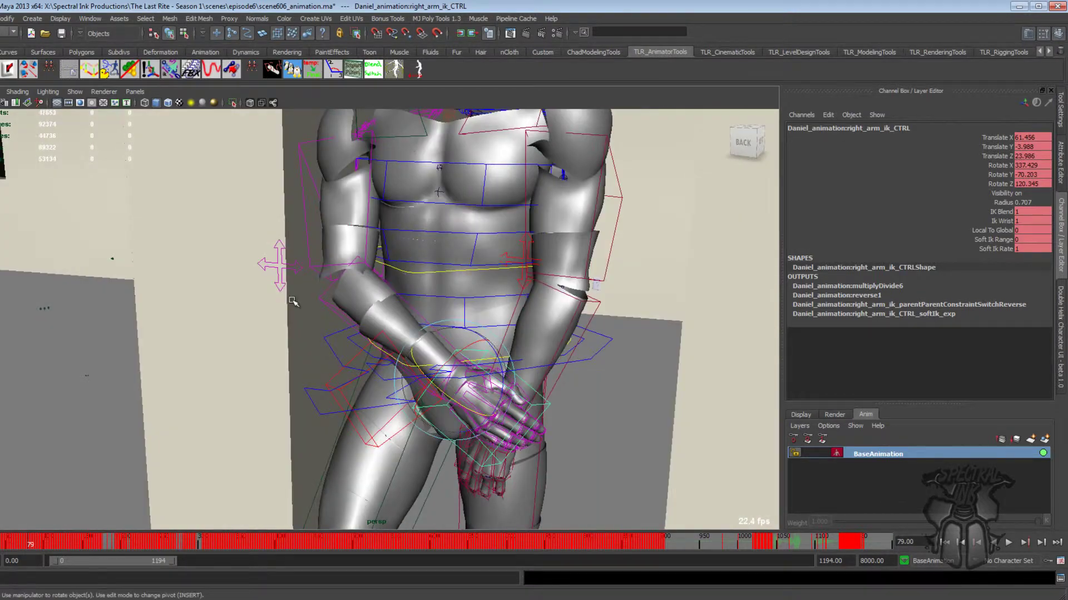
alt+drag(123, 217, 282, 259)
key(e)
drag(404, 318, 391, 296)
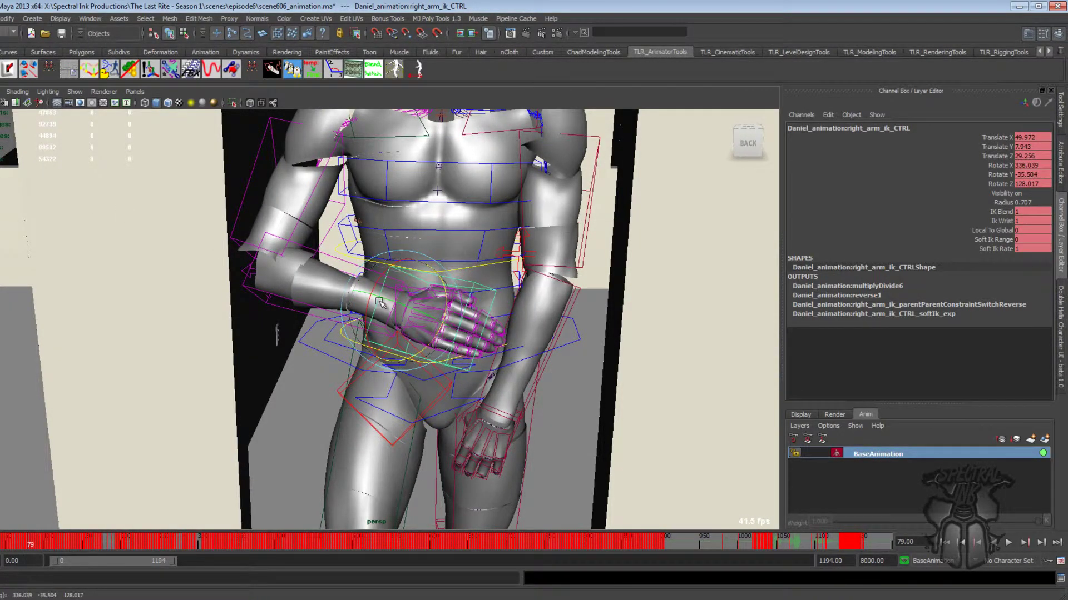
drag(400, 263, 425, 269)
Step: Move the right arm IK control to about 56.46, 9.556, 31.52 so the forearm crosses the waist, and check the pose from several angles
alt+drag(451, 274, 434, 289)
alt+right_drag(433, 290, 465, 282)
alt+drag(465, 281, 439, 305)
key(w)
click(439, 289)
click(440, 282)
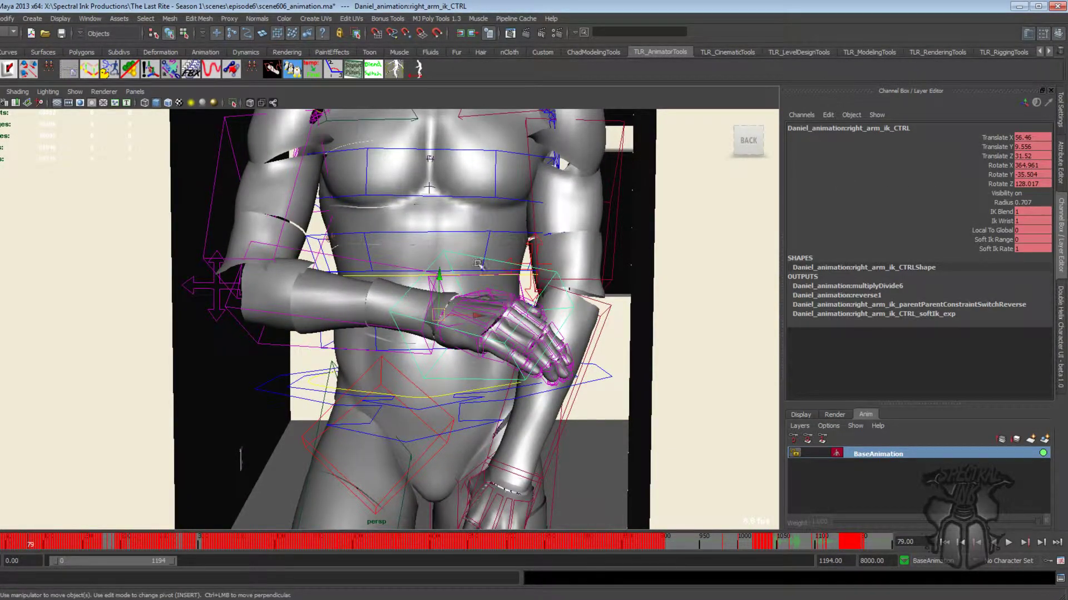
alt+drag(437, 293, 421, 300)
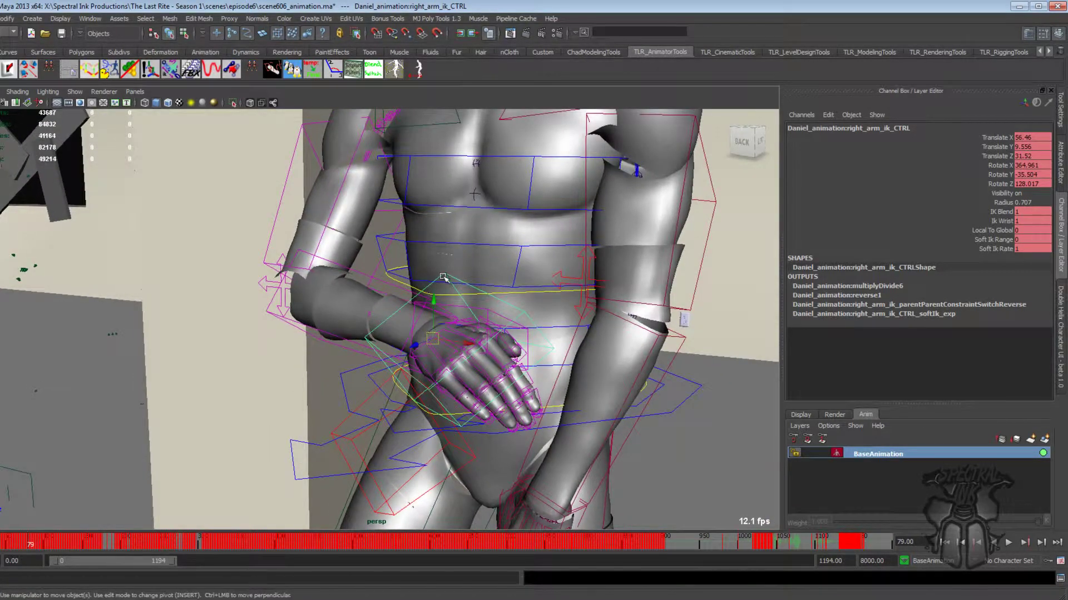
alt+drag(448, 277, 481, 282)
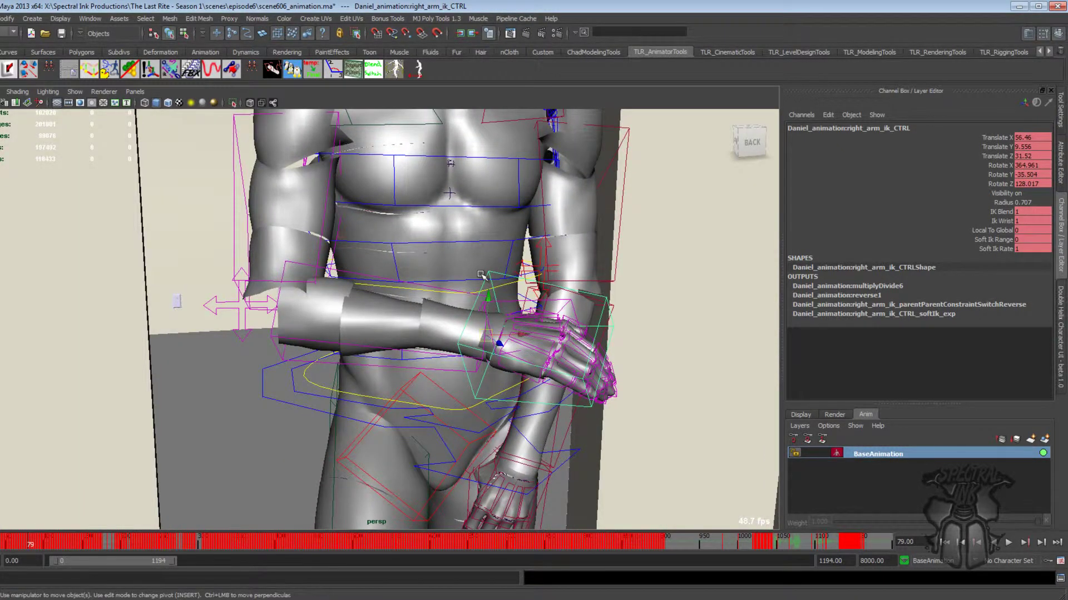
alt+drag(481, 274, 535, 303)
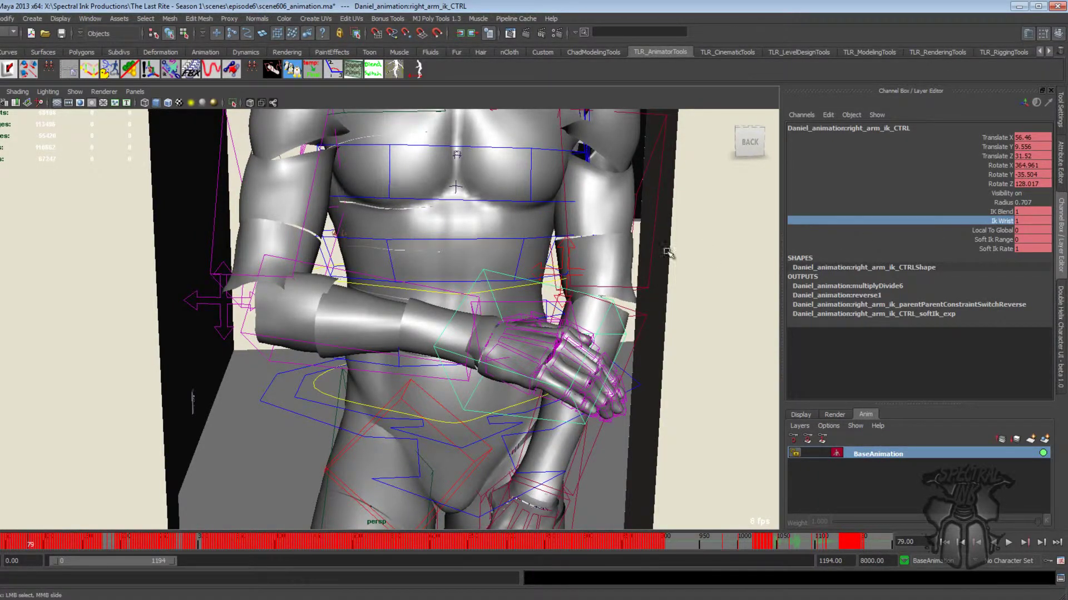
Step: With the right arm's Ik Wrist at 0, try rotating the right hand FK control and undo the rotation
click(487, 301)
key(e)
drag(471, 302, 475, 317)
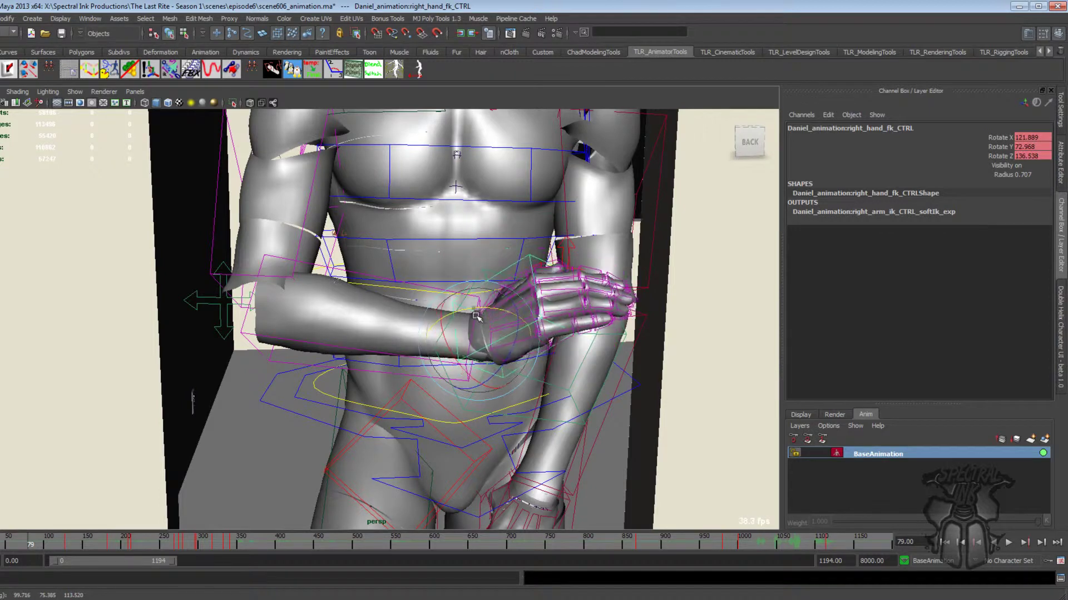
key(ctrl+z)
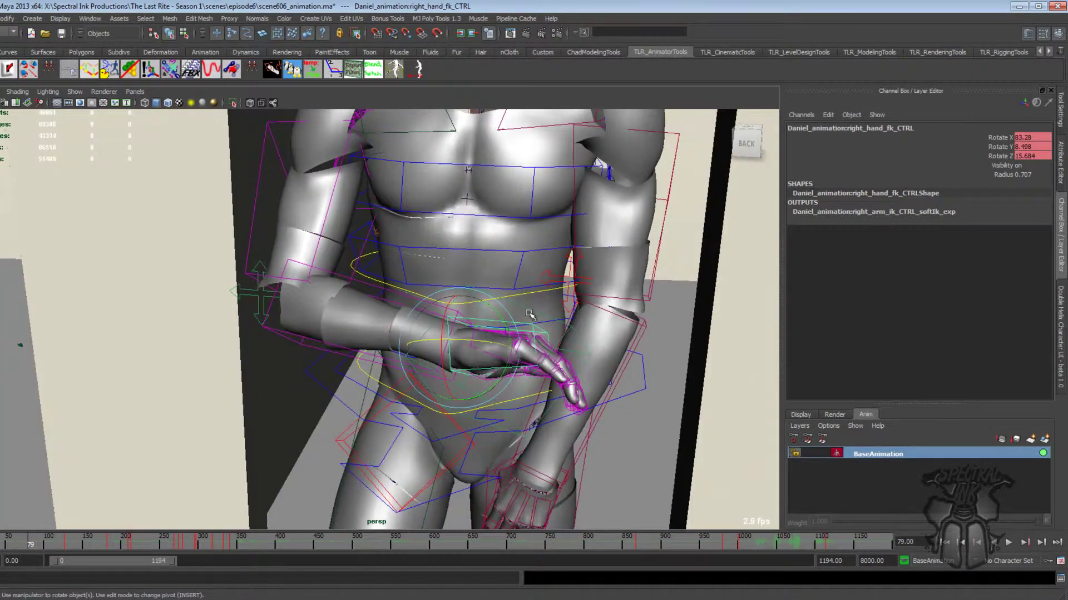
Step: Reselect the right arm IK control and play through the frames around 194 to 204 to examine the raised arm and its Ik Wrist blend
click(519, 323)
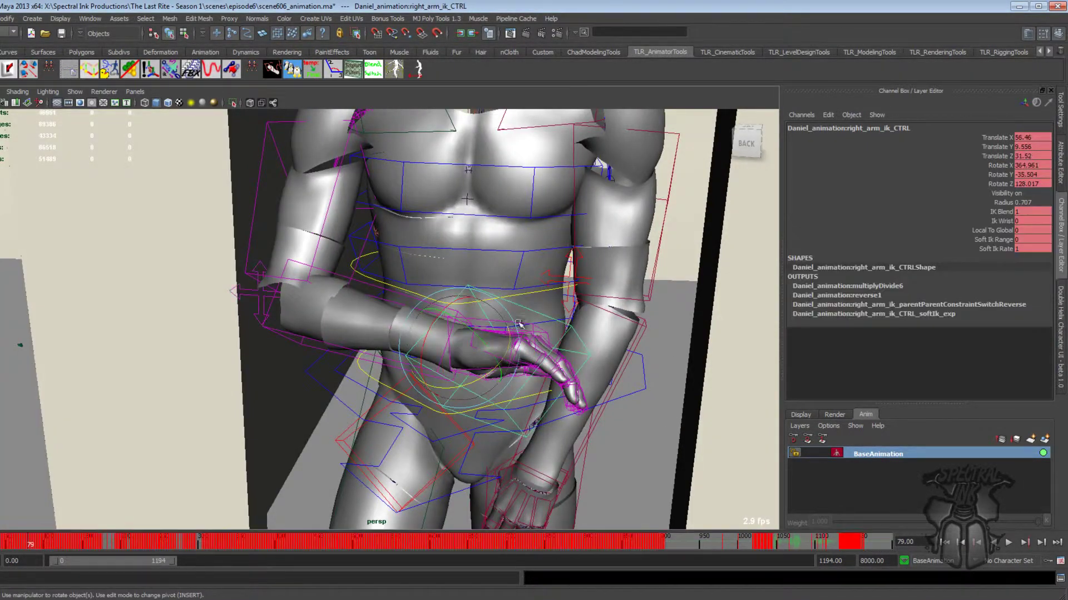
click(63, 544)
drag(99, 542, 121, 542)
alt+drag(167, 484, 301, 428)
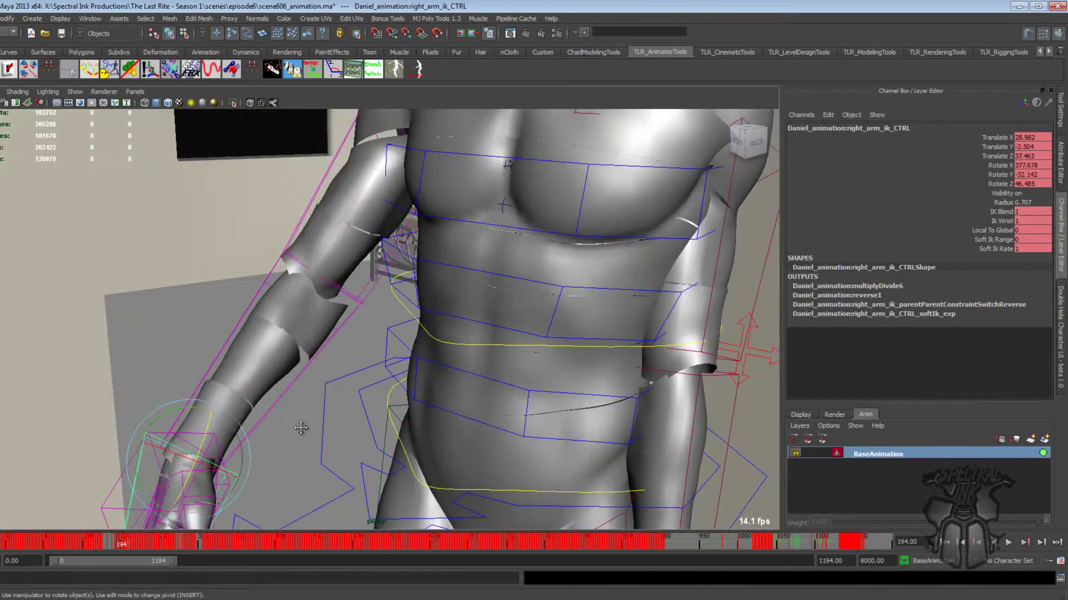
key(alt+v)
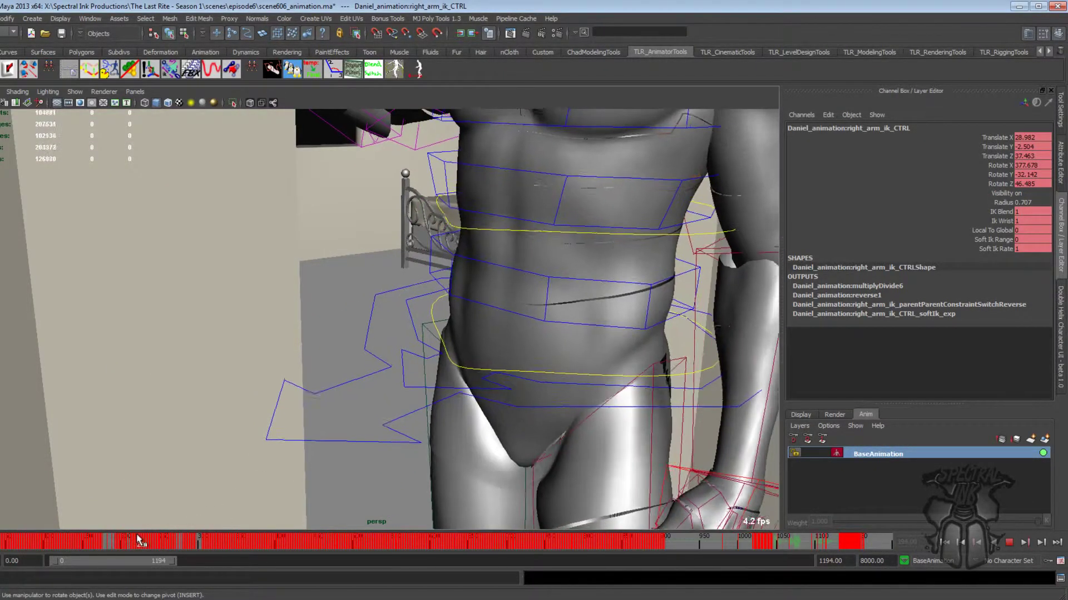
key(alt+v)
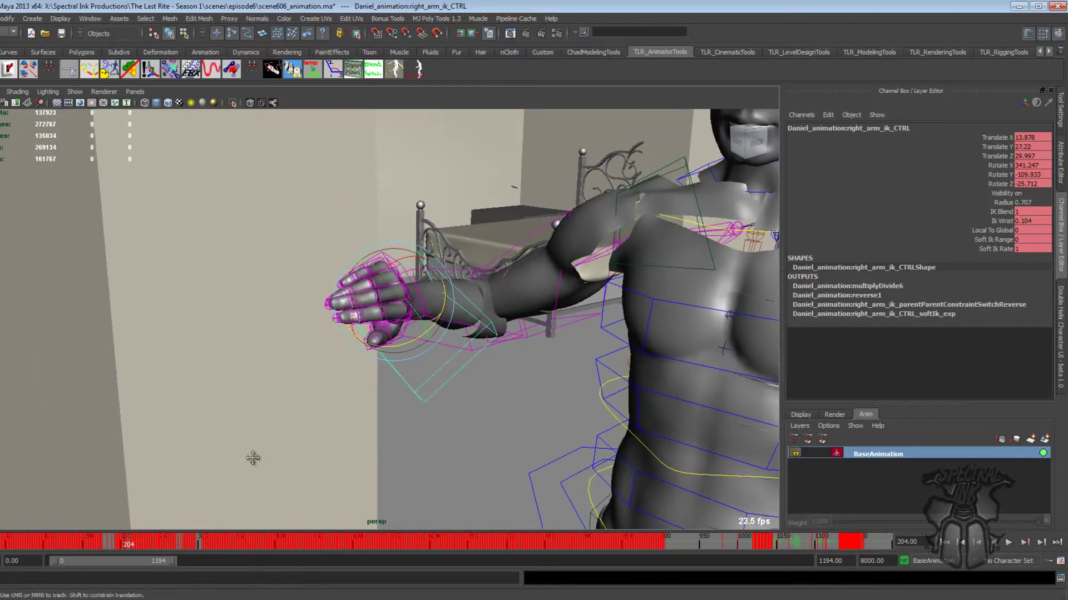
key(alt+v)
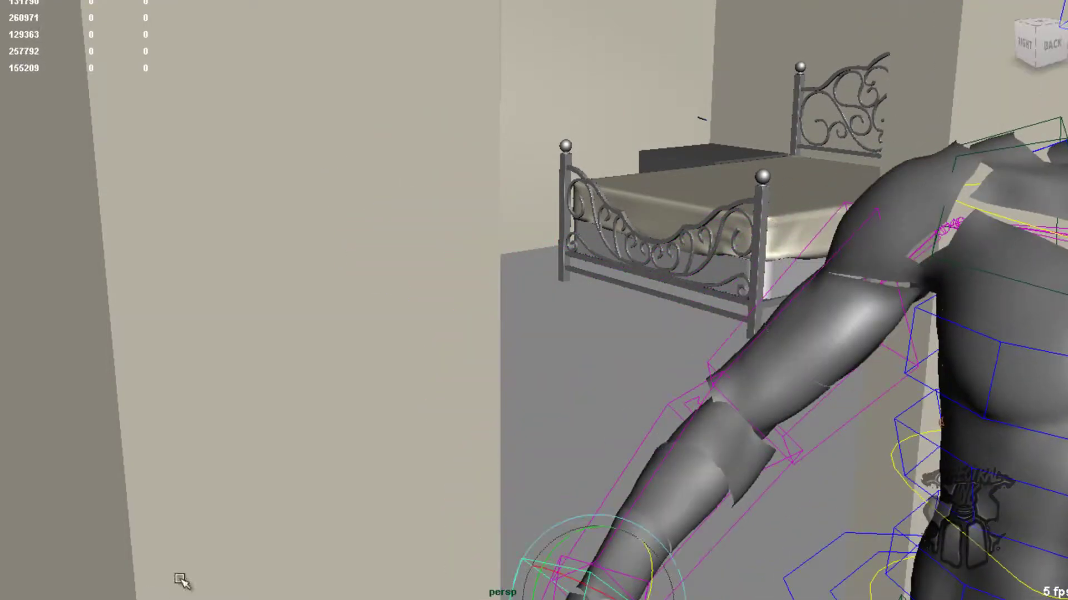
alt+drag(980, 327, 778, 281)
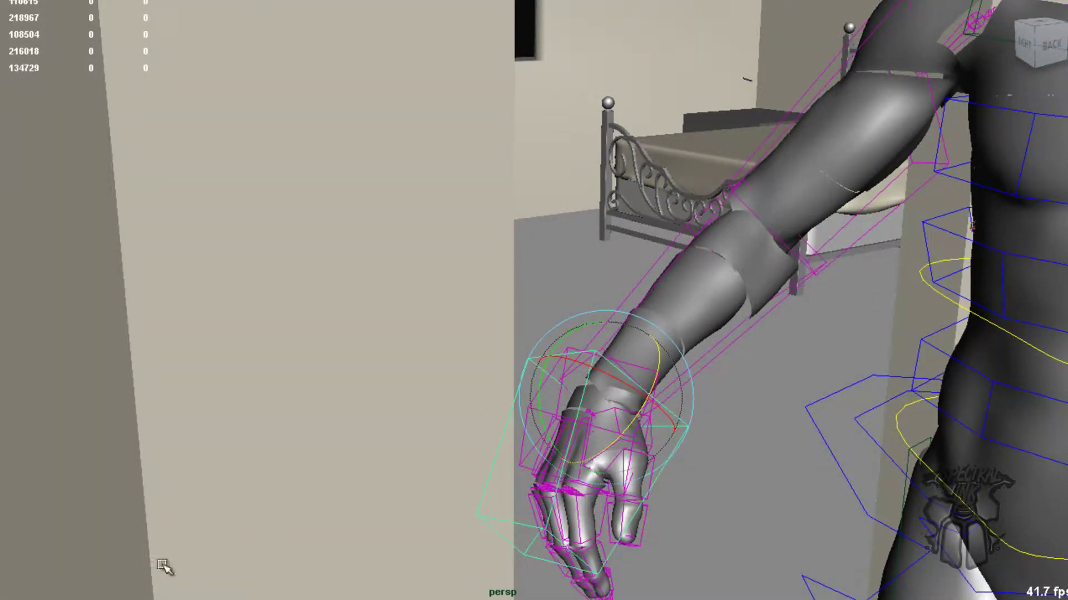
key(alt+v)
key(alt+v)
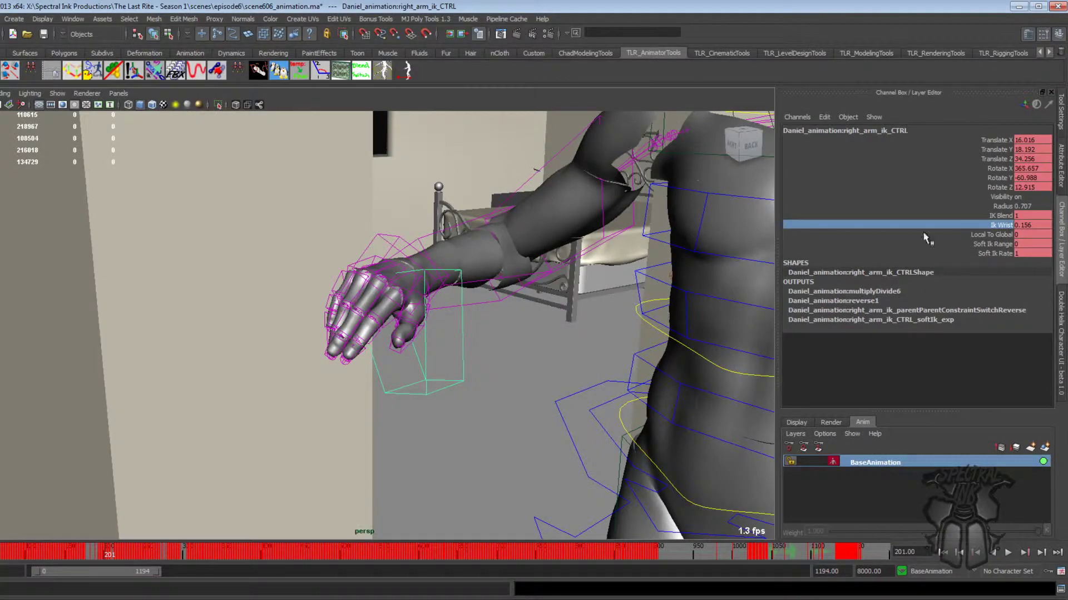
Step: Select the right hand FK control at frame 201 to examine its rotation channels
click(572, 200)
drag(413, 254, 333, 289)
alt+drag(284, 448, 305, 443)
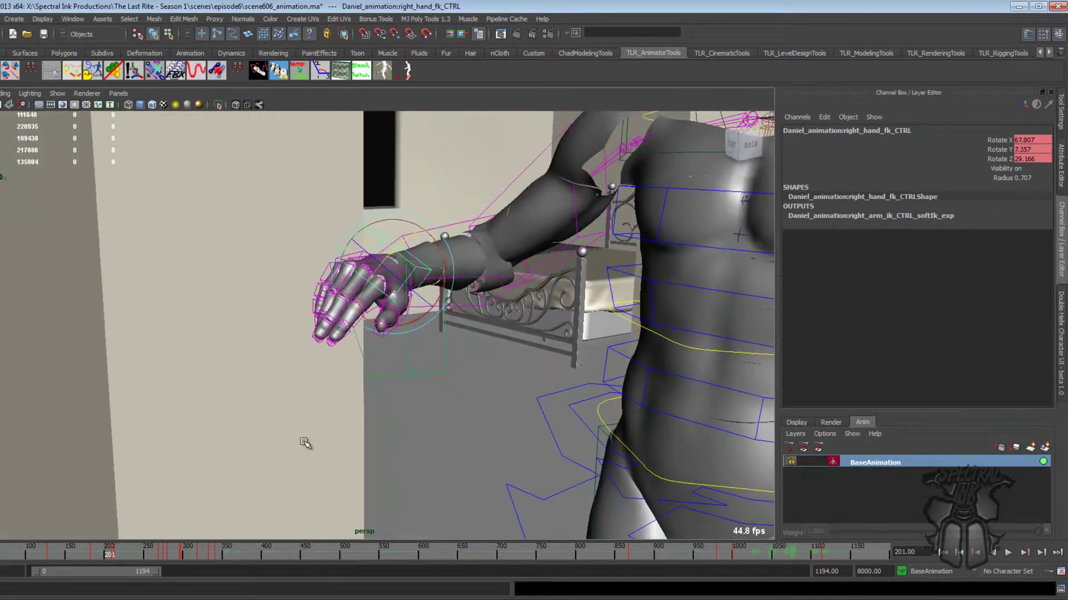
Step: Select the right arm IK control, open the Graph Editor, and isolate its Rotate Z curve
click(401, 383)
alt+drag(449, 174, 370, 167)
click(67, 20)
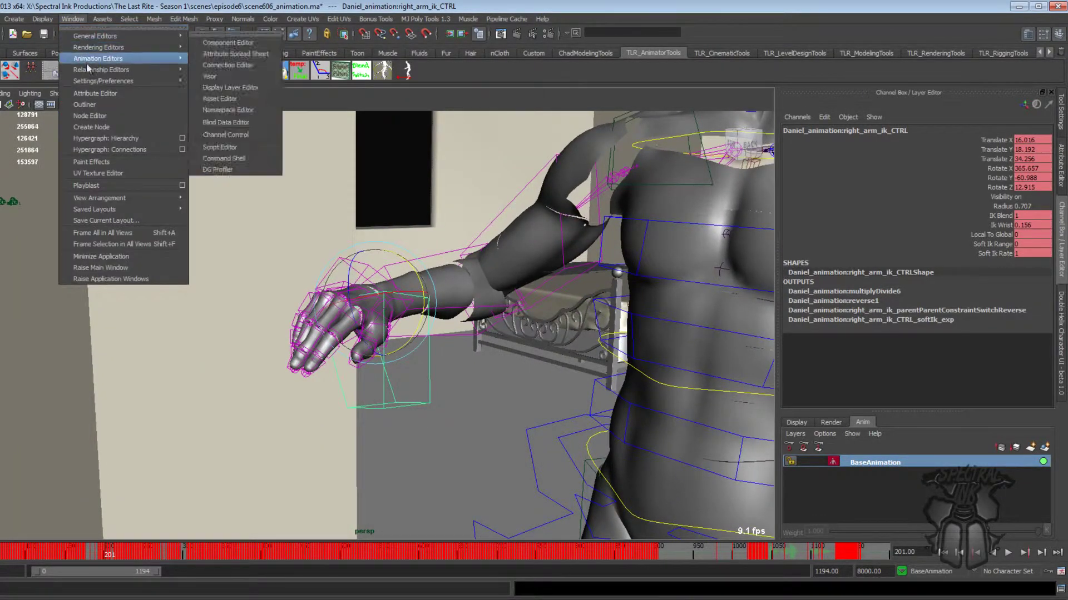
mouse_move(182, 58)
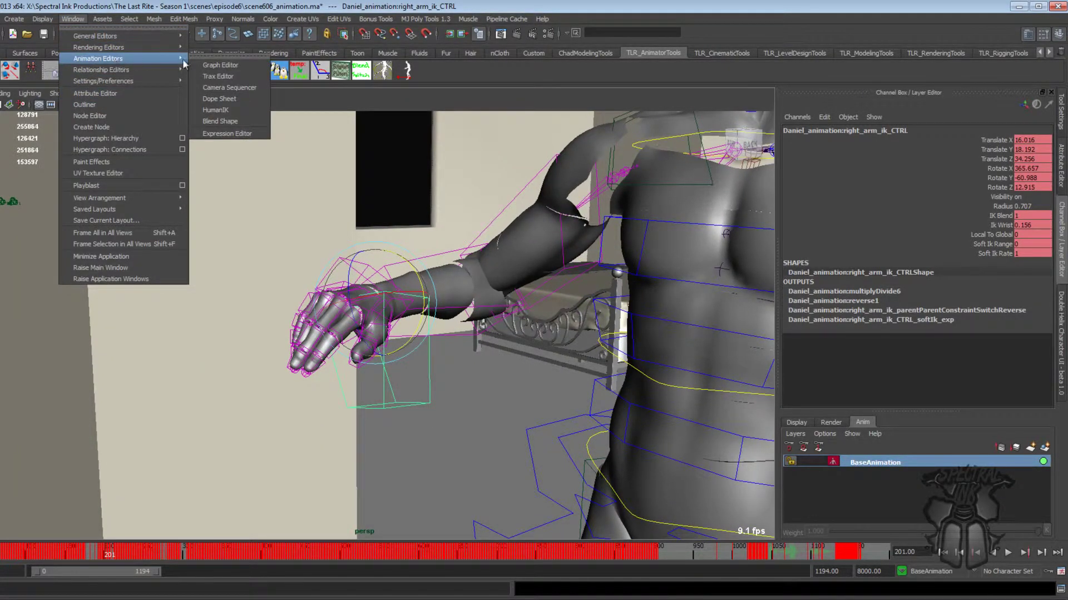
click(241, 67)
scroll(415, 336, down, 3)
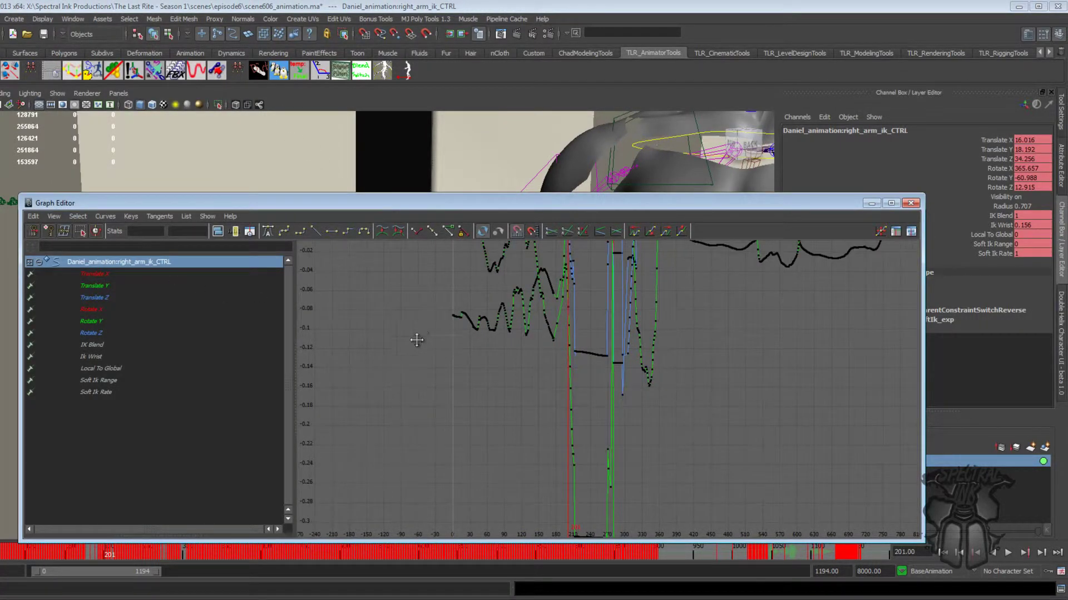
click(89, 333)
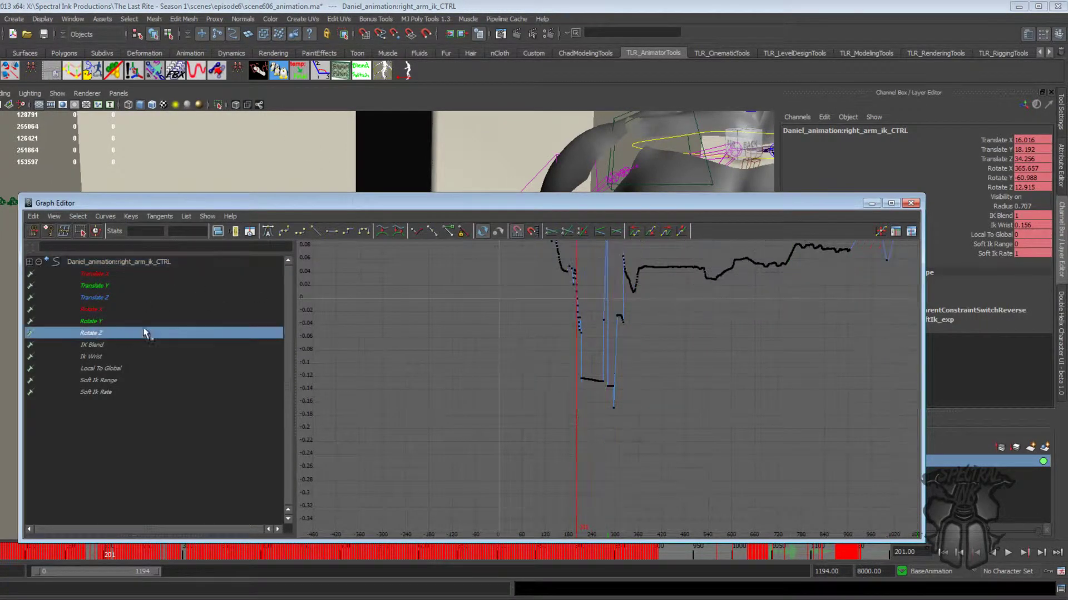
scroll(589, 329, down, 2)
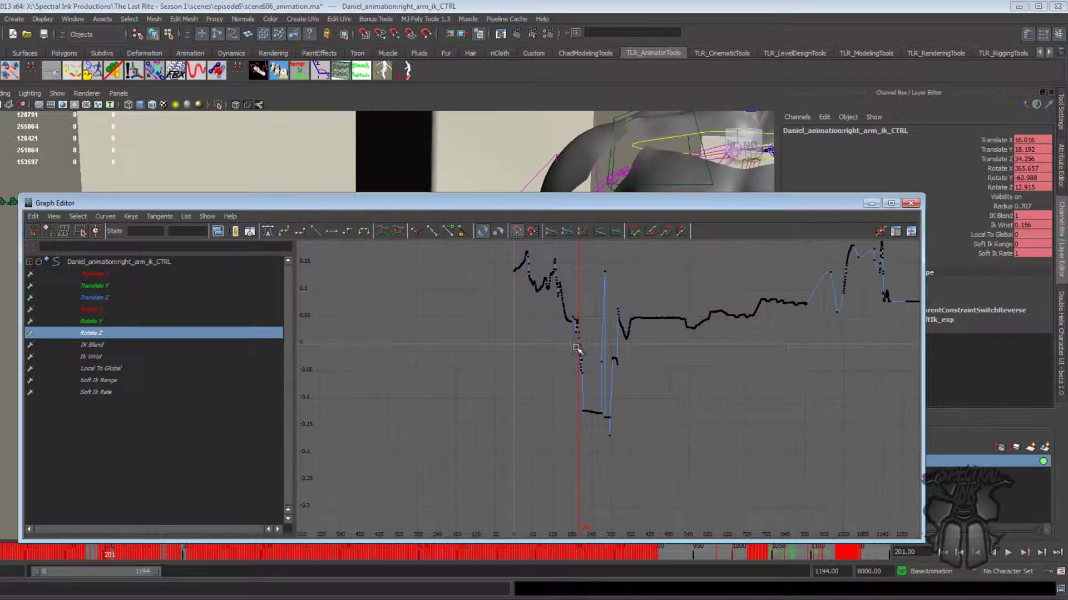
Step: Select groups of Rotate Z keys around frame 176 and on the low flat stretch up to frame 267 to examine the curve
drag(577, 405, 594, 414)
alt+middle_drag(576, 315, 551, 330)
drag(559, 336, 564, 343)
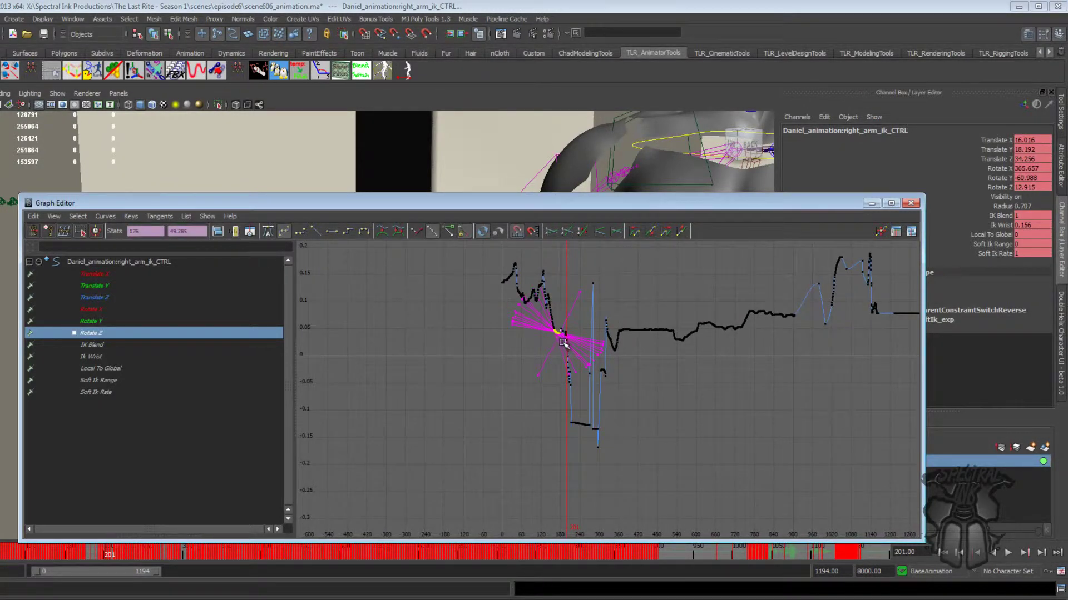
drag(564, 418, 596, 429)
alt+middle_drag(621, 346, 584, 362)
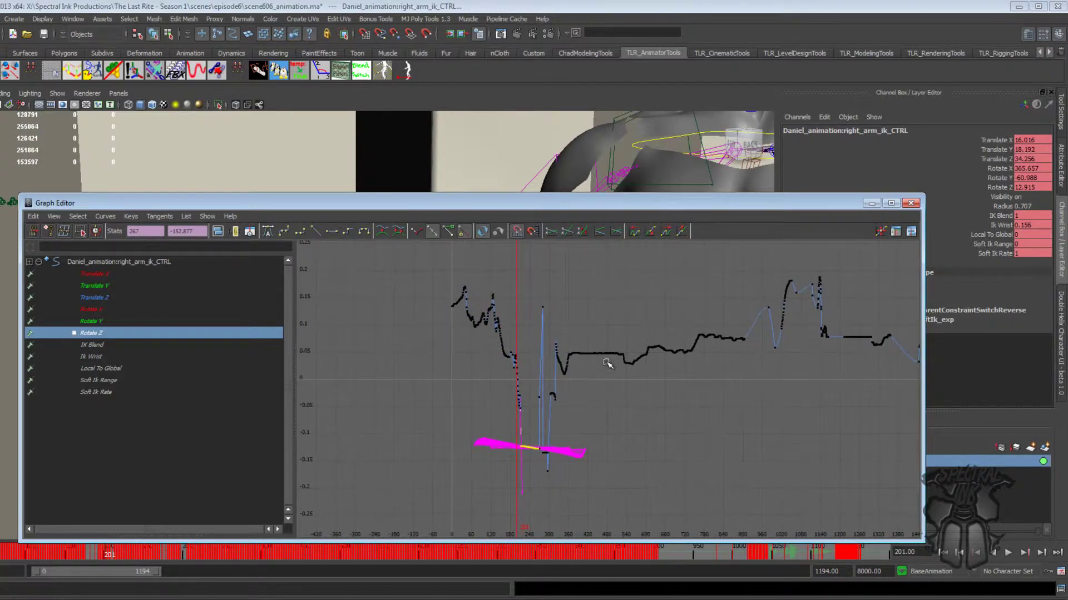
alt+middle_drag(657, 351, 572, 337)
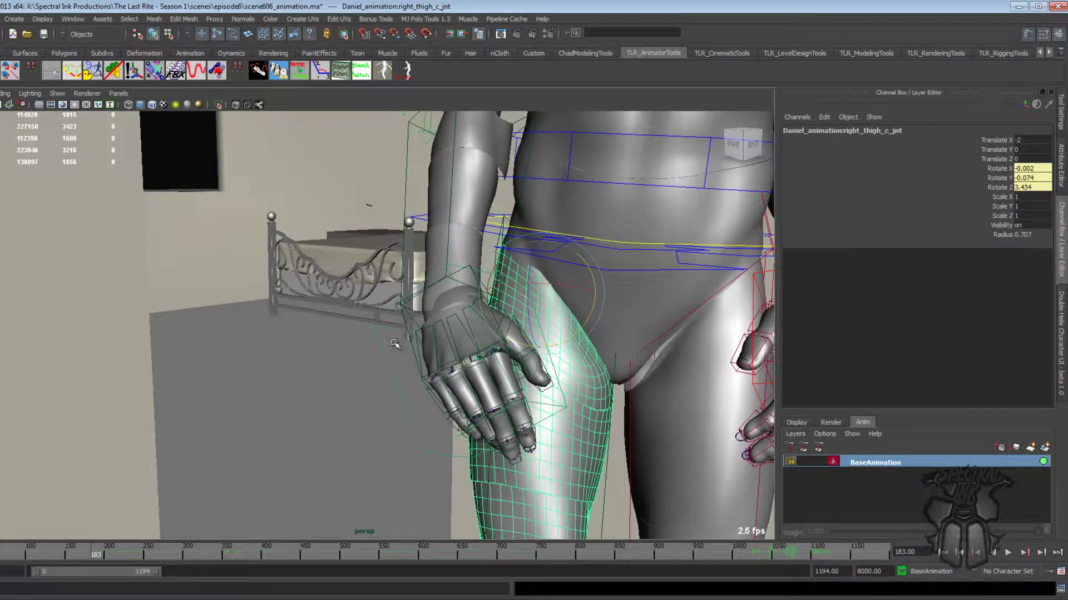
Step: Select the right arm IK control and try a Rotate X value of 10.249 at frame 183
click(386, 357)
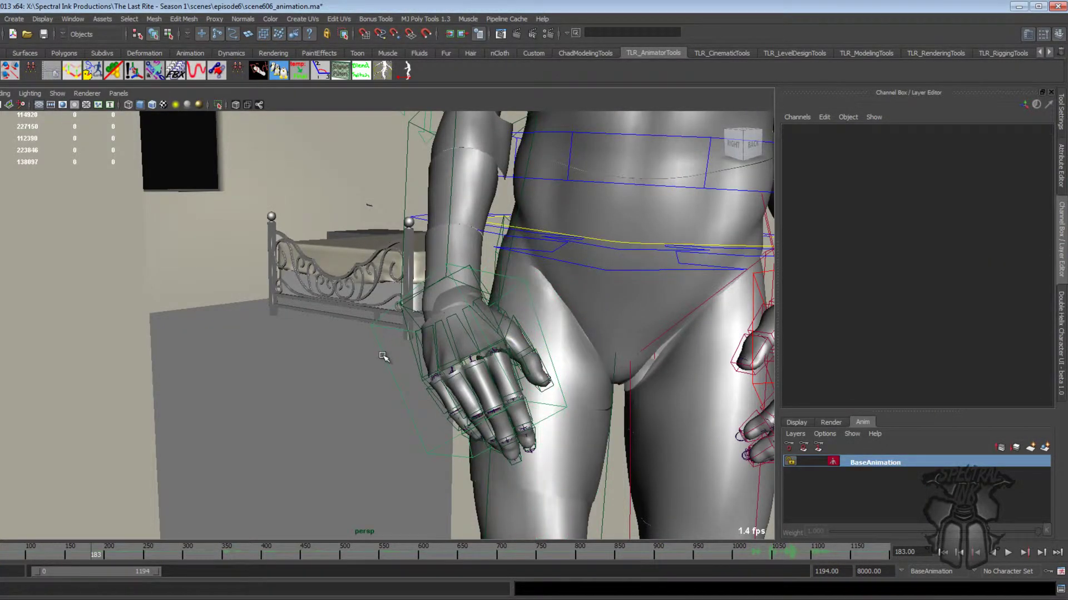
click(385, 355)
double_click(1022, 169)
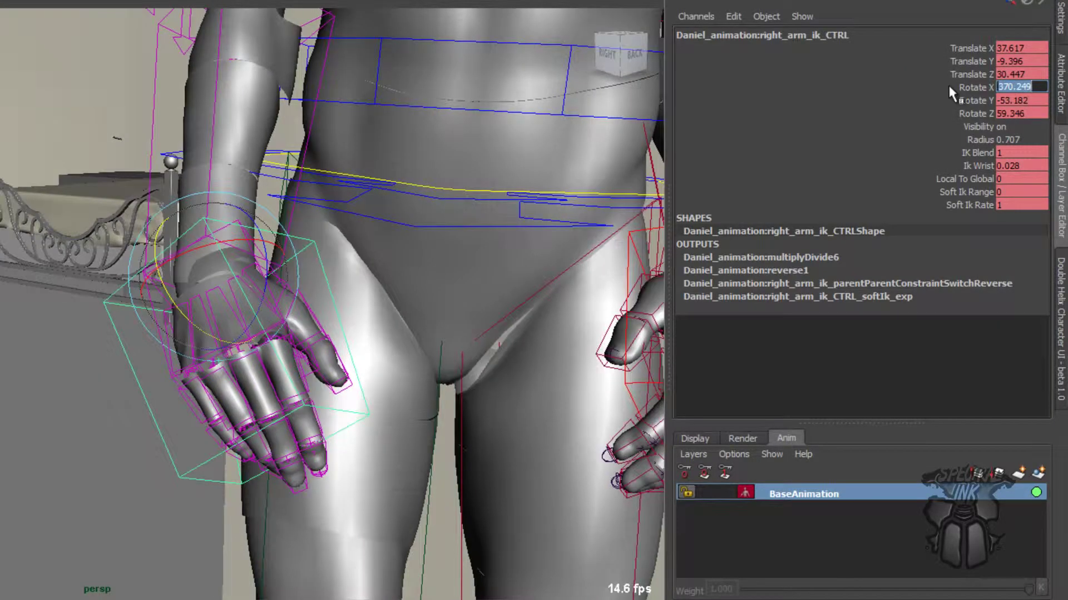
text(10.249)
key(Return)
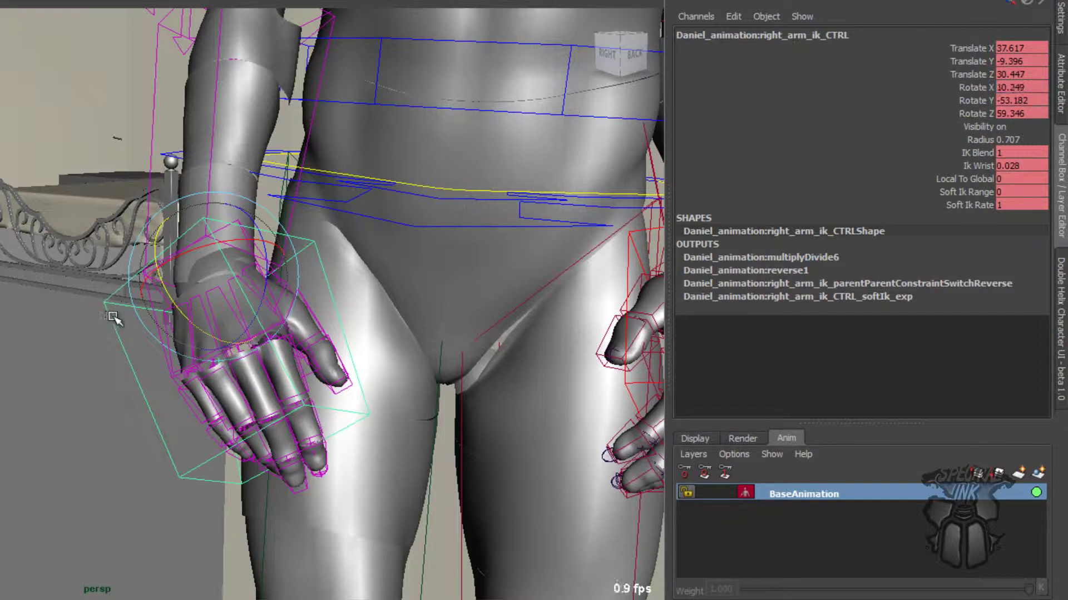
key(Return)
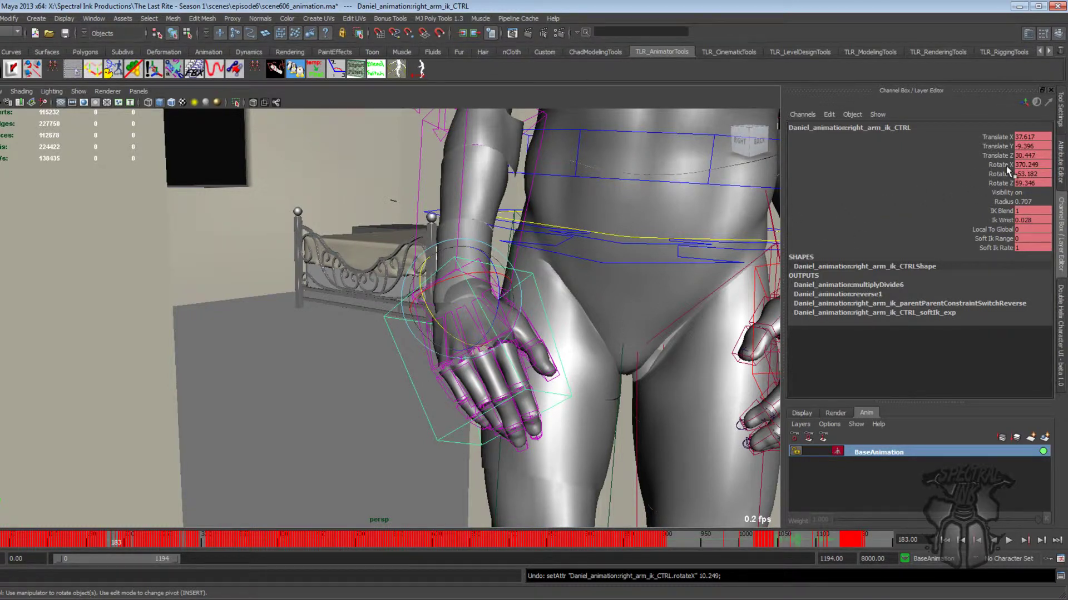
Step: Play the animation and advance to frame 198 to examine how the right arm IK control's Rotate X changes
double_click(1029, 164)
key(alt+v)
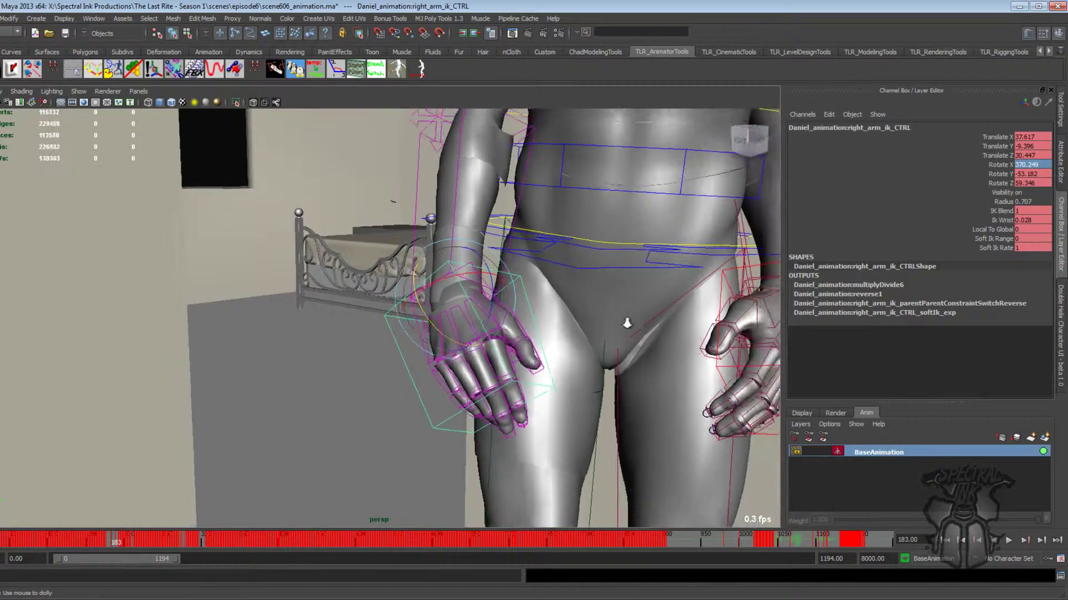
drag(119, 536, 122, 536)
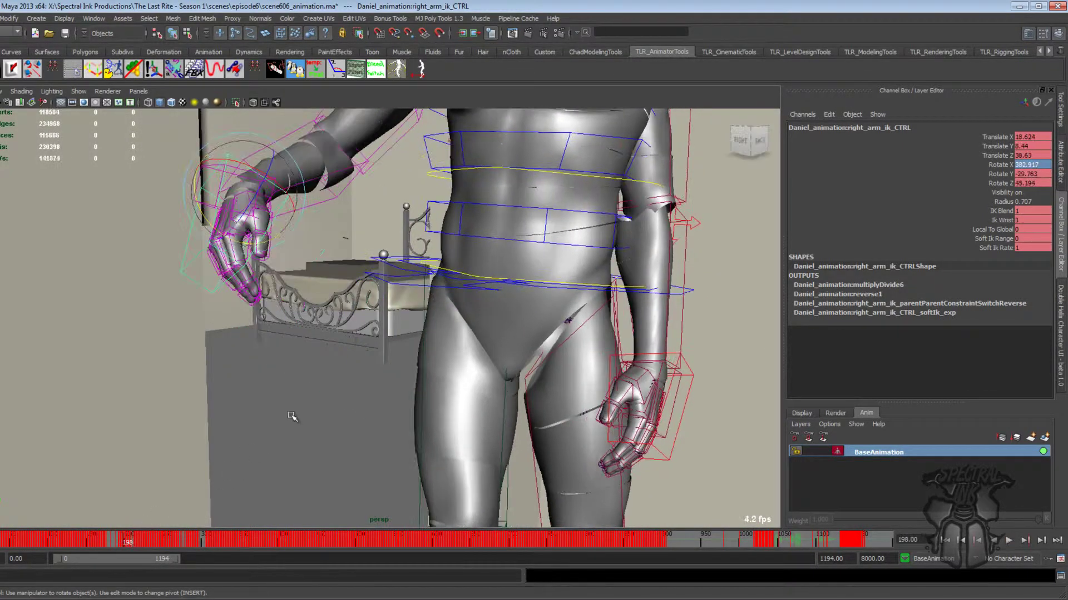
Step: Open the Graph Editor, isolate the right arm IK control's Rotate Z curve to examine it, and minimize the editor
key(g)
alt+middle_drag(693, 274, 675, 281)
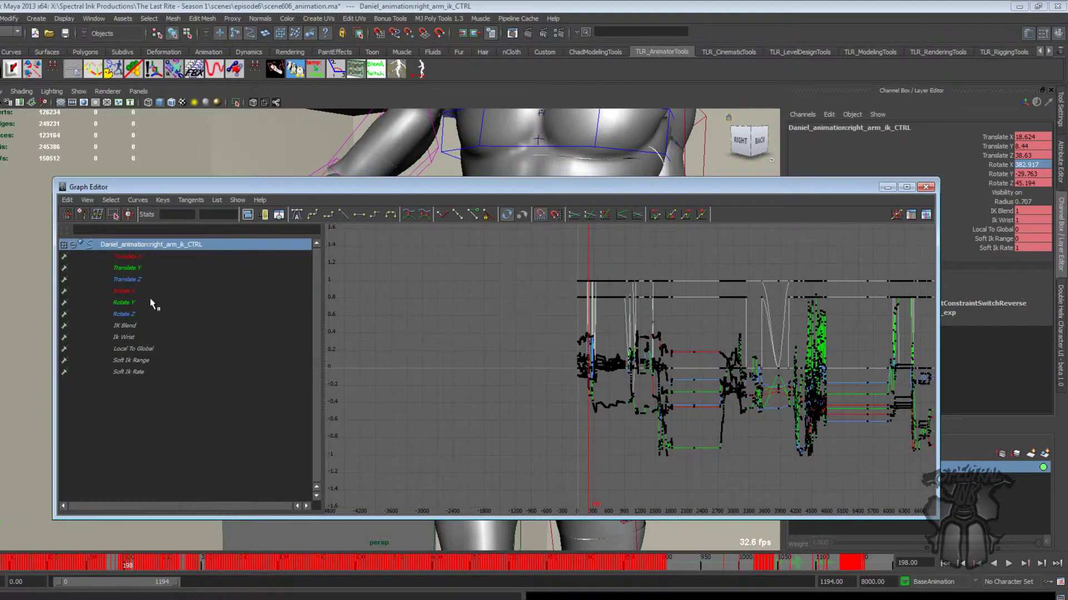
click(125, 303)
click(137, 314)
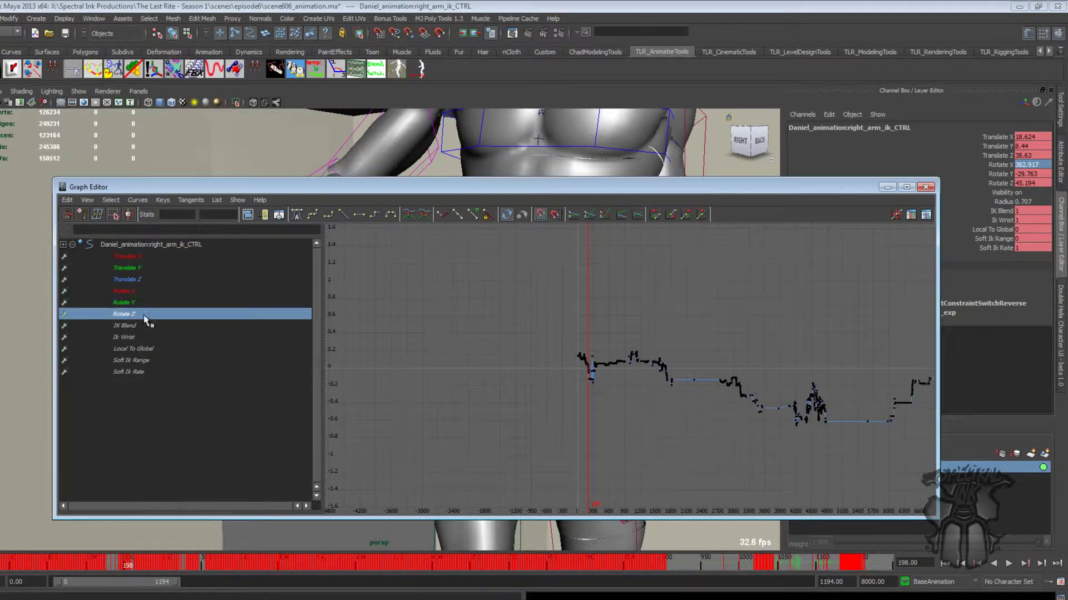
alt+right_drag(493, 288, 644, 281)
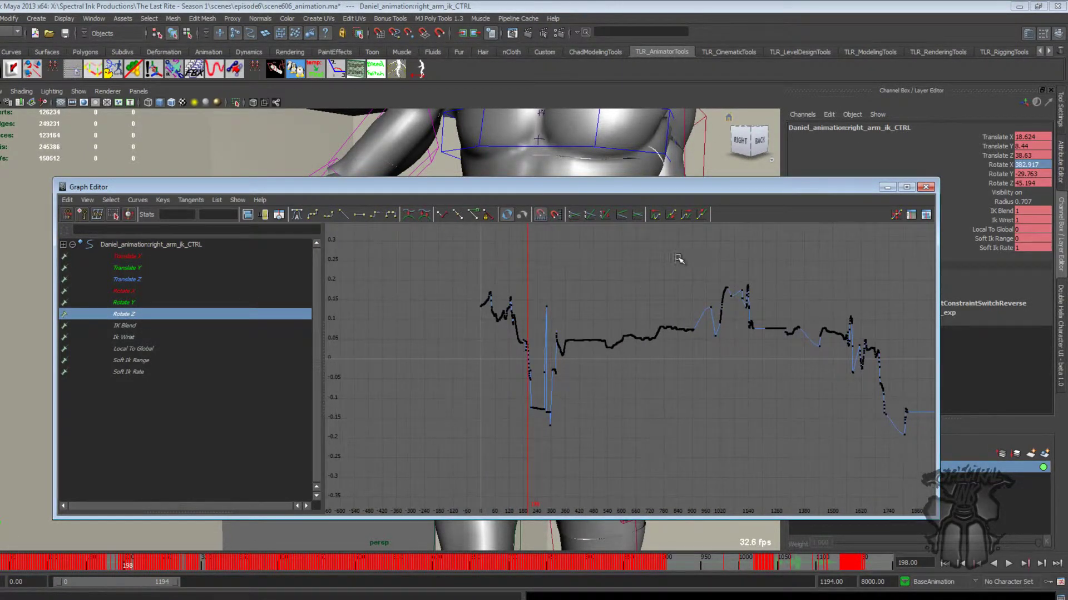
click(887, 188)
Step: Examine the right hand and wrist from several angles at frame 198 and highlight the Ik Wrist channel
alt+middle_drag(579, 249, 703, 253)
alt+drag(703, 253, 703, 262)
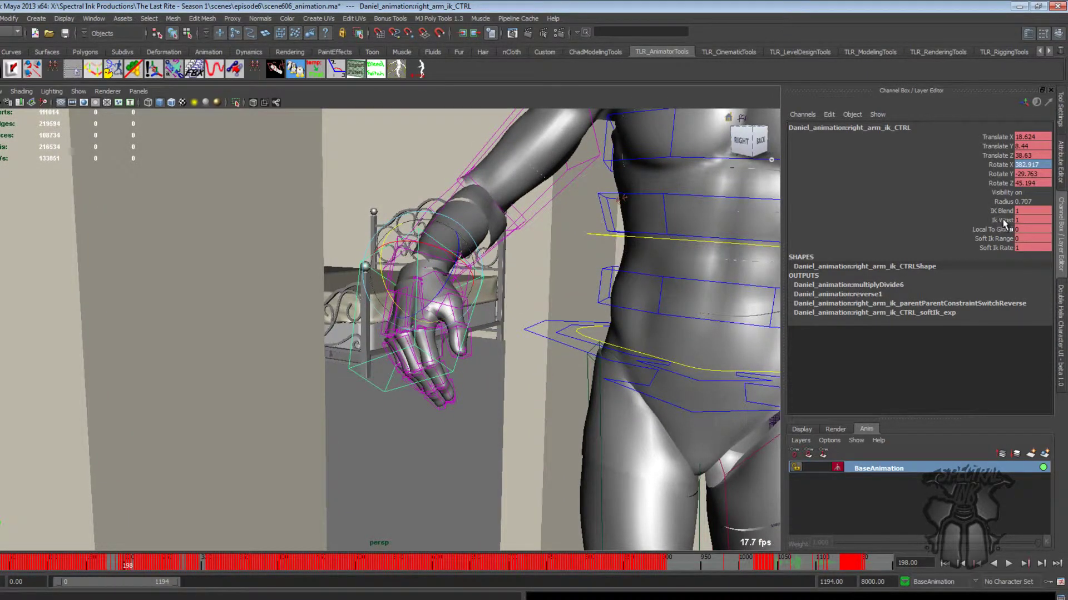
alt+drag(707, 260, 679, 269)
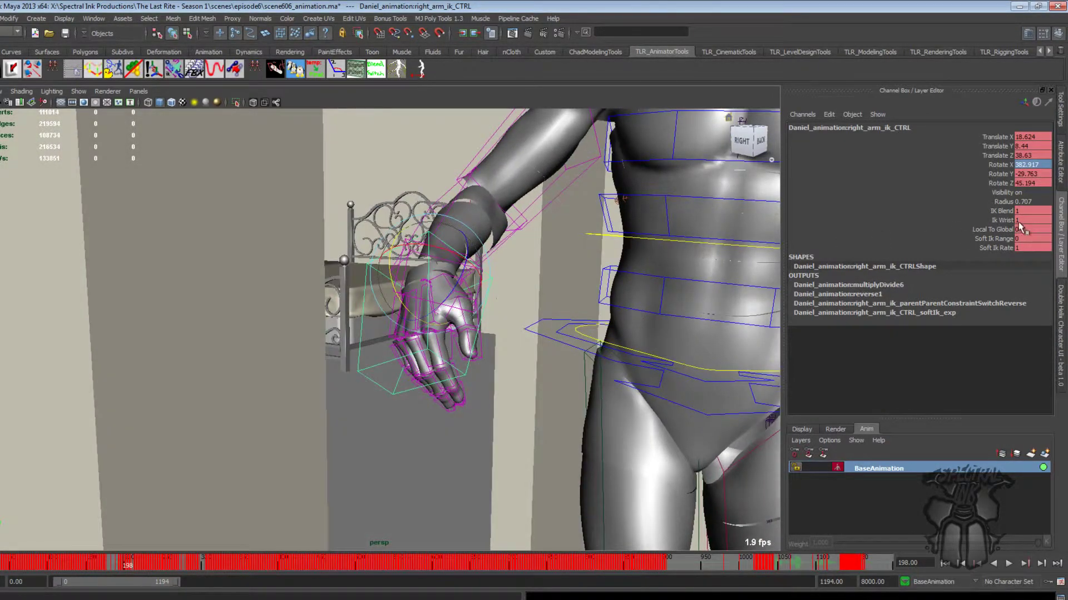
alt+right_drag(683, 267, 649, 280)
alt+drag(650, 280, 664, 278)
alt+drag(563, 278, 548, 291)
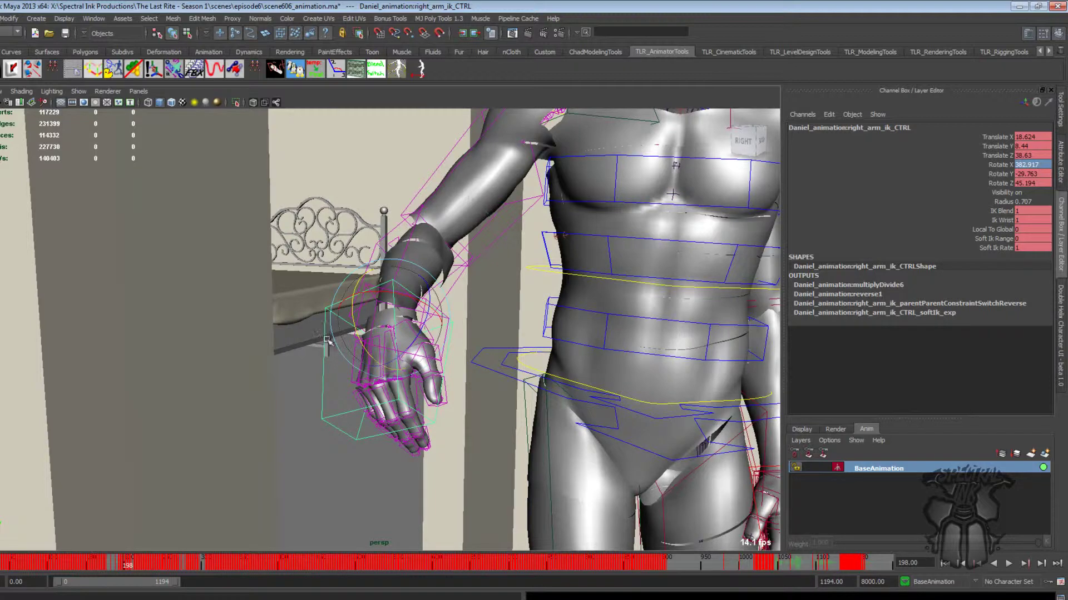
alt+drag(598, 279, 632, 268)
click(1002, 221)
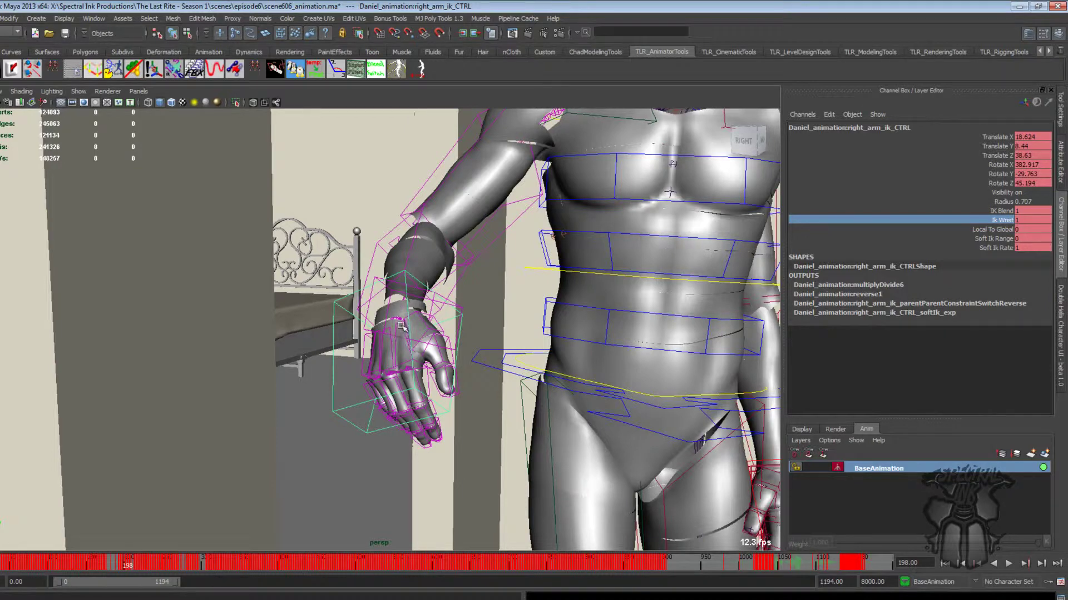
Step: Set the right arm's IK Blend to 0 and rotate the IK control to test its effect on the hand
click(1004, 212)
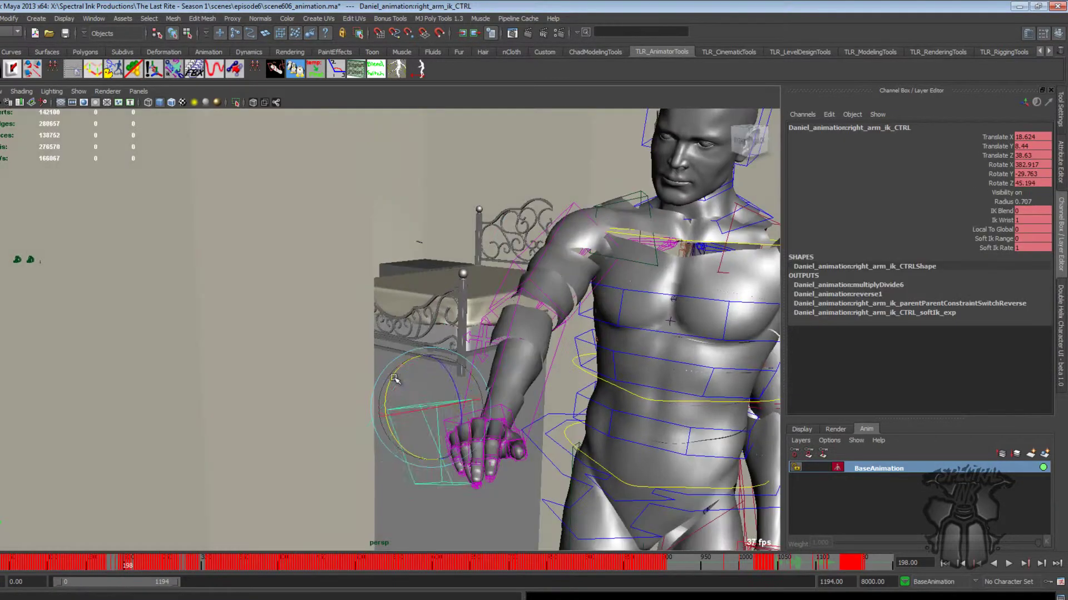
mouse_move(395, 381)
mouse_down()
mouse_move(428, 349)
mouse_move(410, 369)
mouse_move(433, 393)
mouse_move(415, 377)
mouse_up()
drag(476, 393, 468, 424)
alt+drag(418, 394, 490, 370)
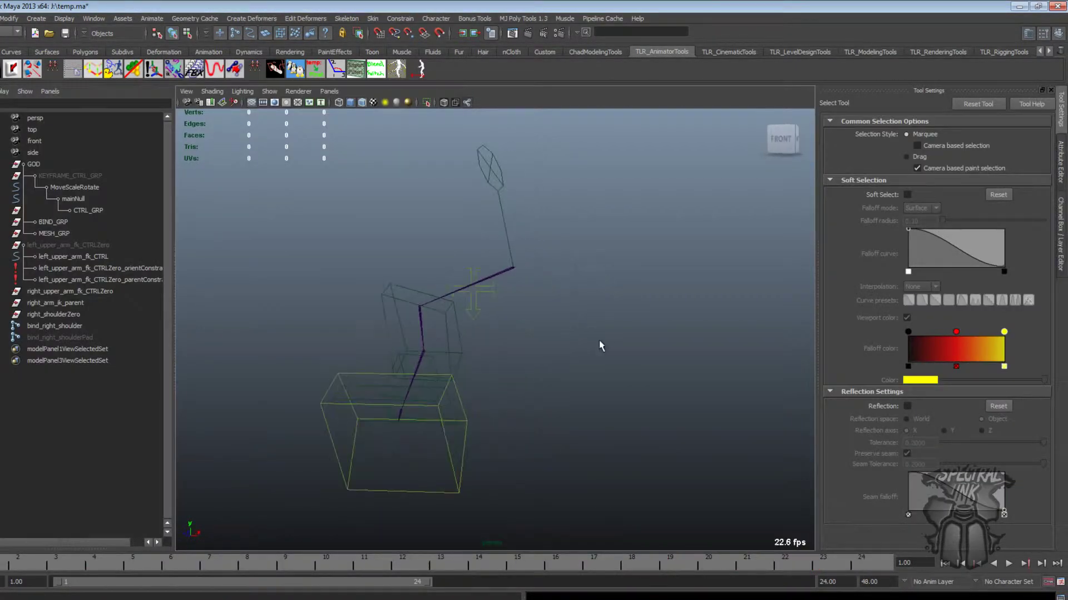
Step: Select the right shoulder control in the temp scene and try rotating it
click(544, 174)
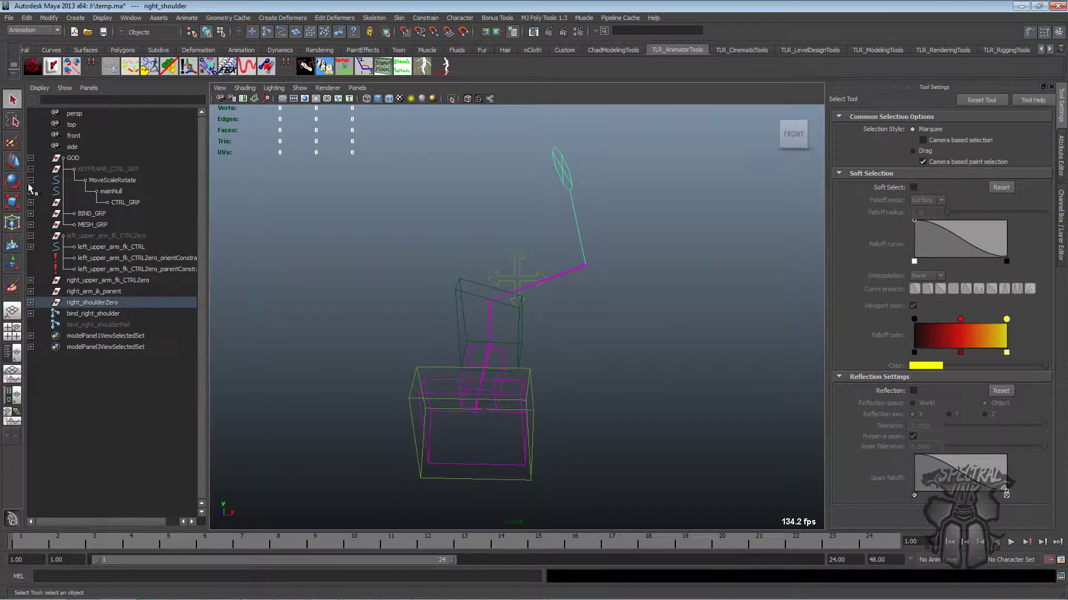
click(14, 182)
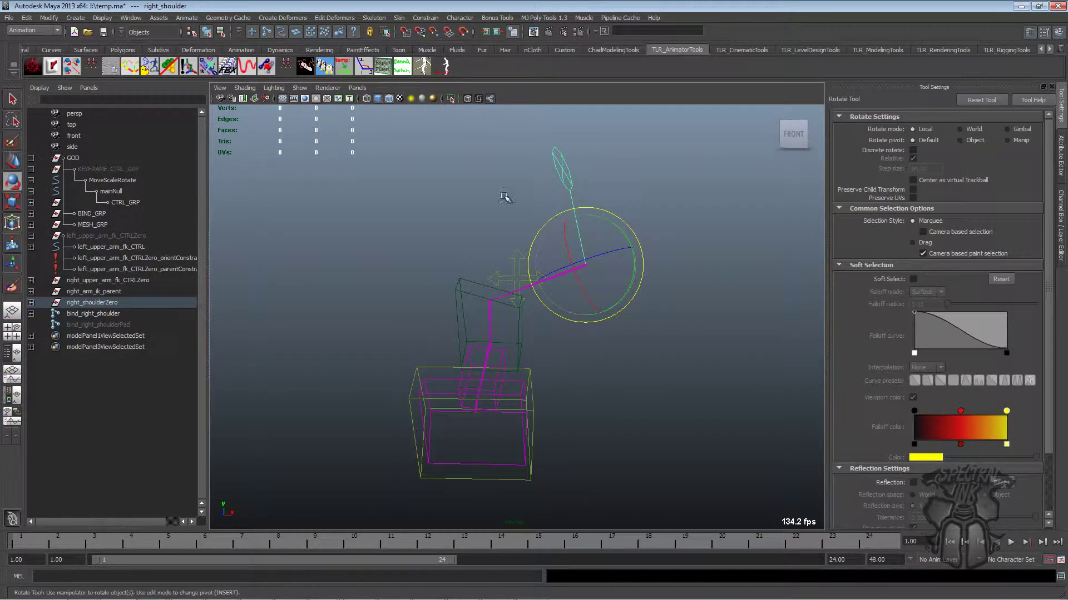
drag(629, 236, 627, 253)
Step: Pick the right upper arm's bind joint and then its FK control to examine how they overlap
alt+right_drag(452, 282, 477, 303)
click(486, 302)
click(484, 311)
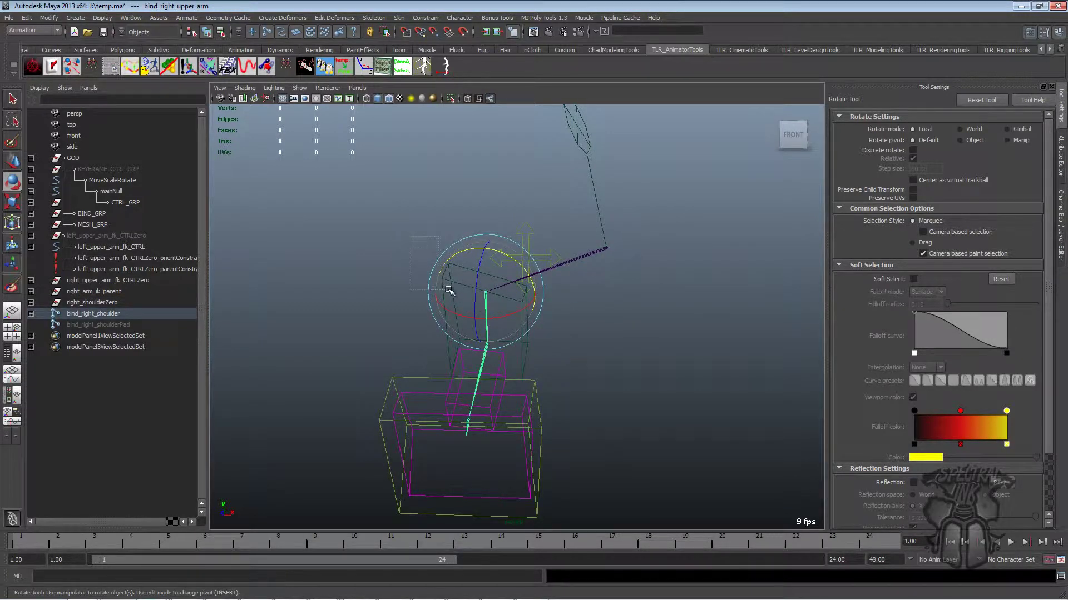
drag(449, 290, 450, 292)
alt+drag(653, 257, 578, 267)
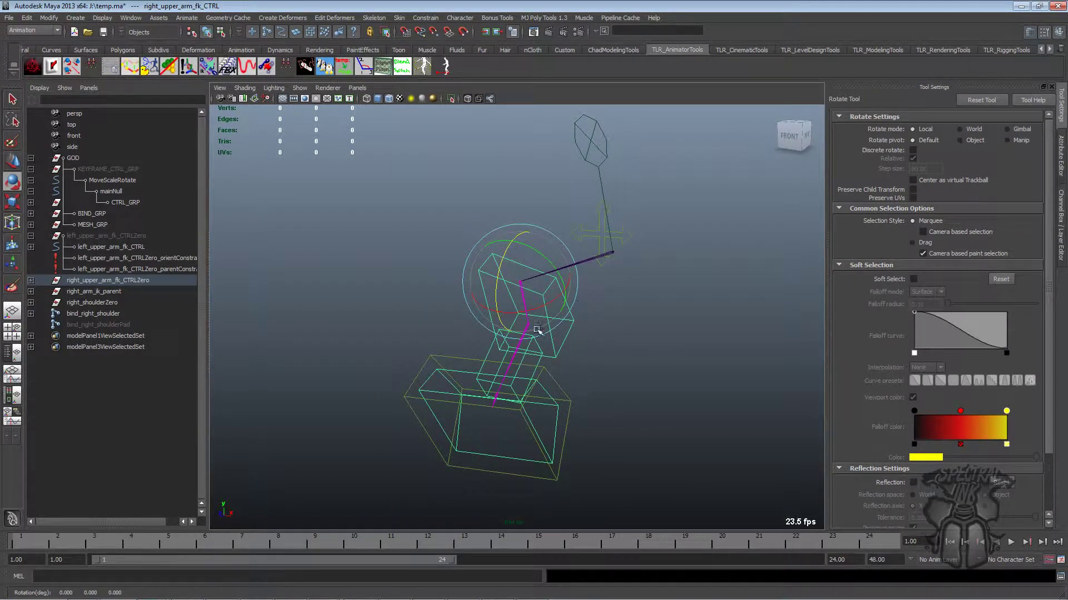
Step: Show the channels of the right hand IK control and the right upper arm FK control for comparison, then clear the selection
click(564, 388)
click(1061, 216)
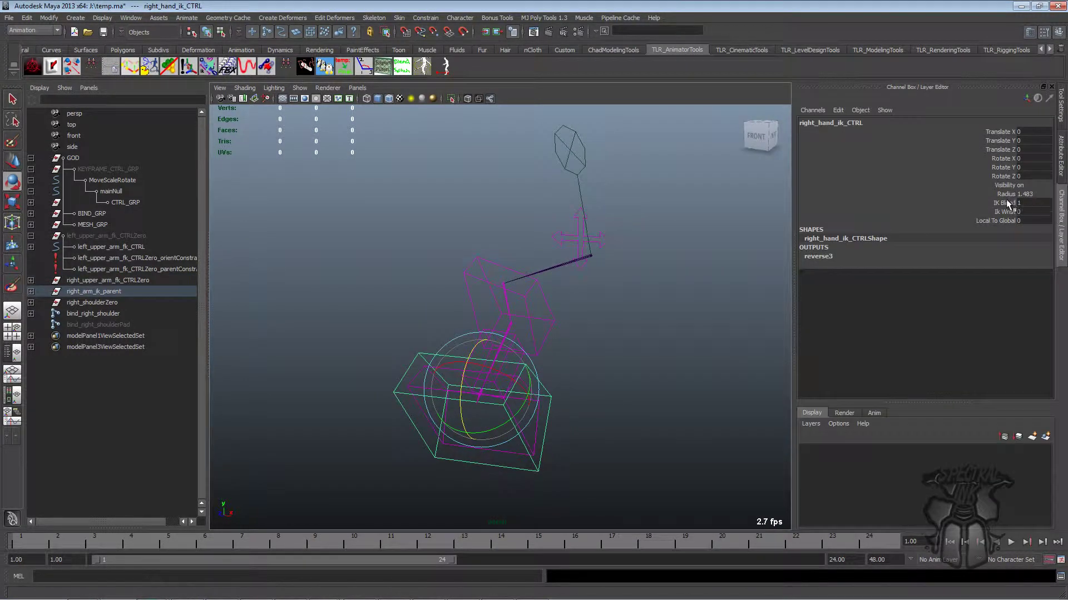
click(476, 272)
alt+drag(484, 259, 606, 256)
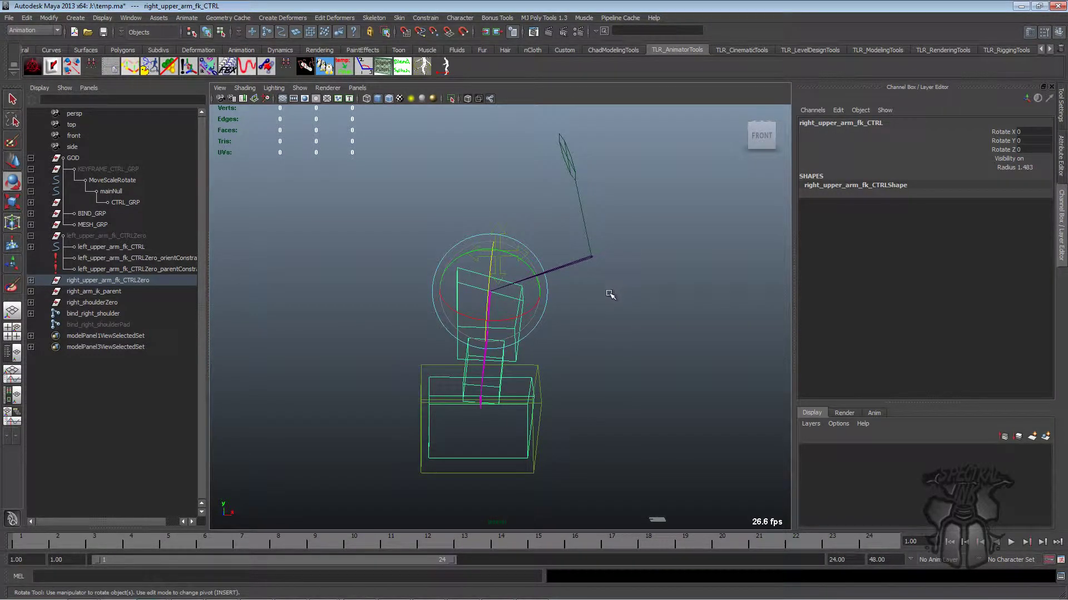
click(595, 305)
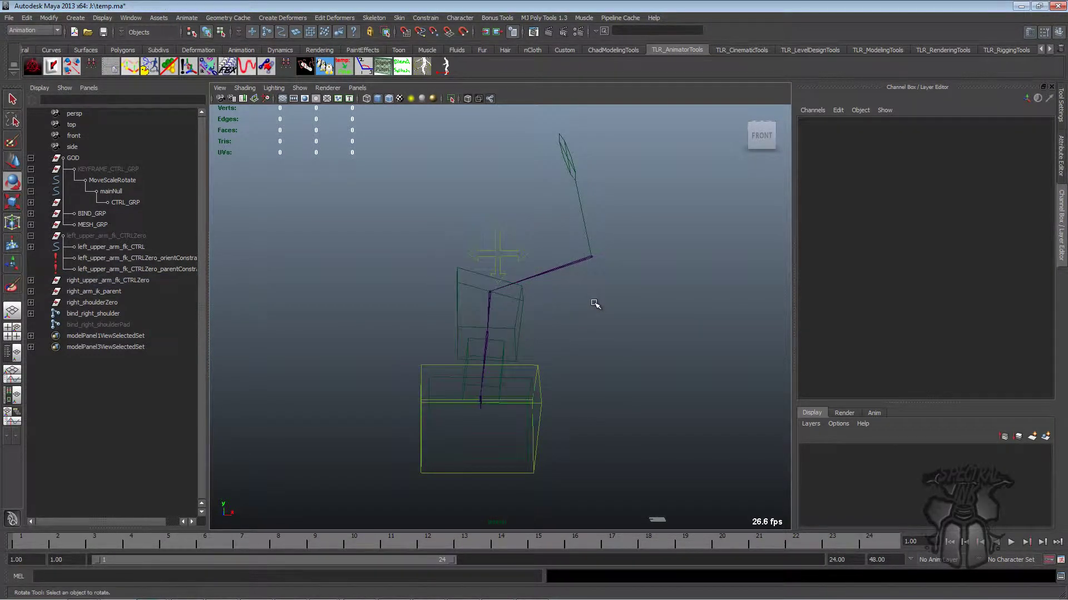
Step: Collapse KEYFRAME_CTRL_GRP in the scene hierarchy and create two empty groups at the top level
click(31, 169)
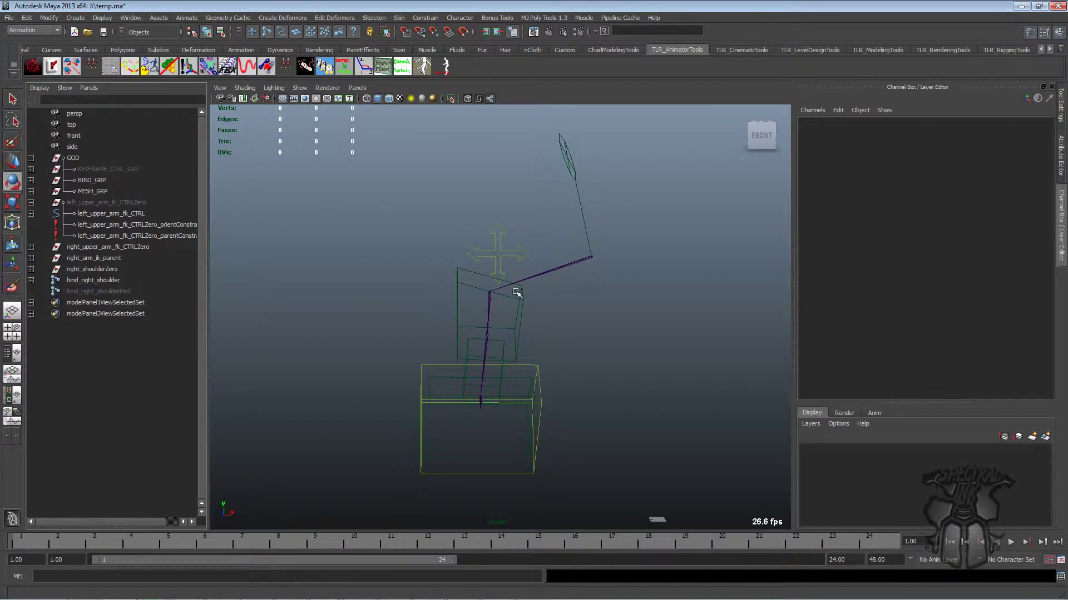
alt+drag(526, 312, 537, 301)
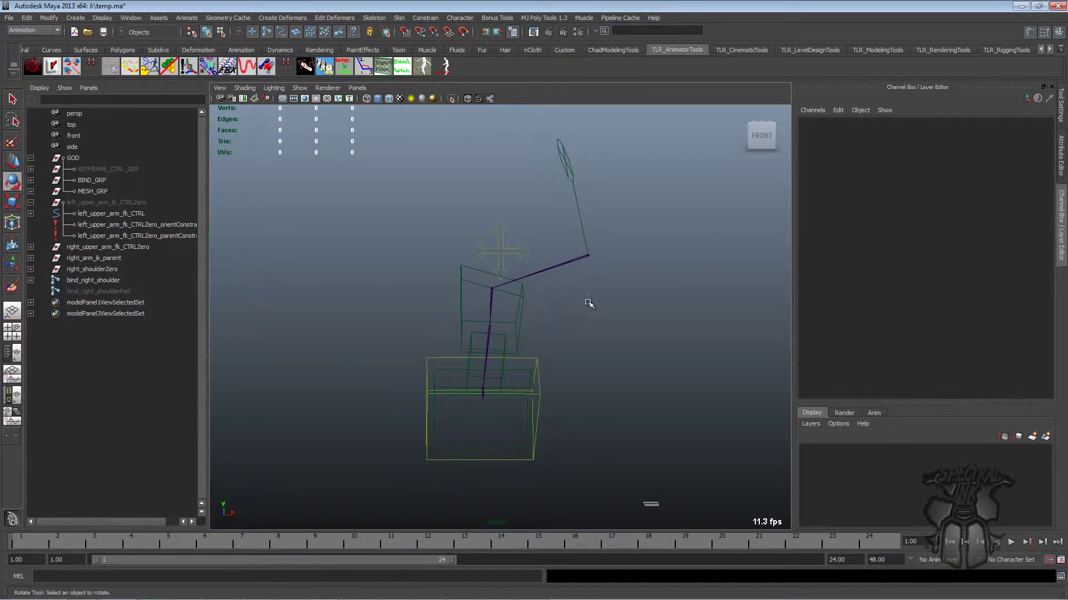
alt+middle_drag(616, 302, 584, 286)
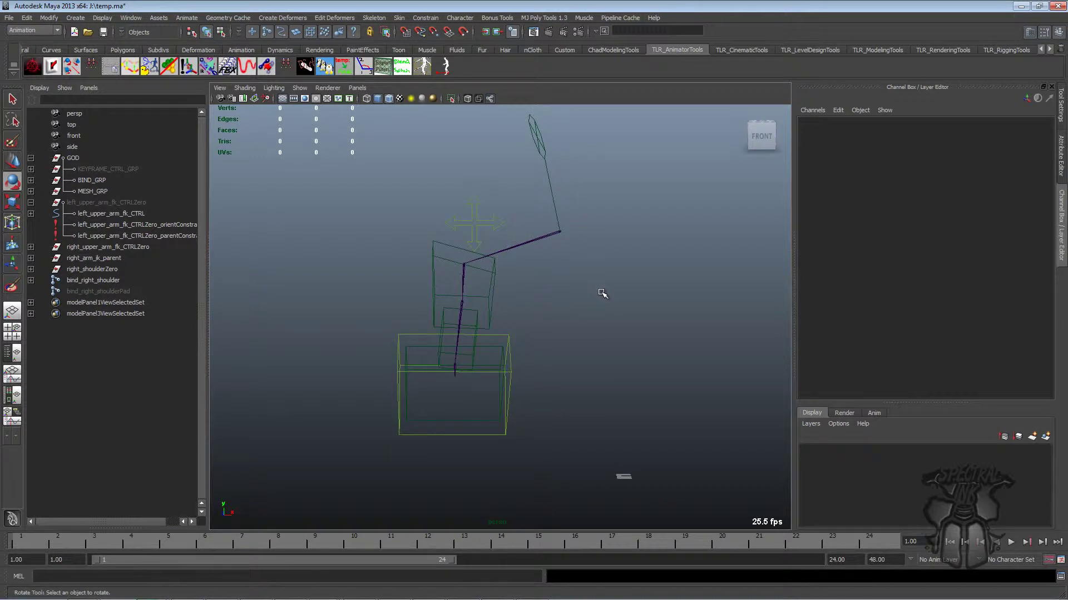
key(ctrl+g)
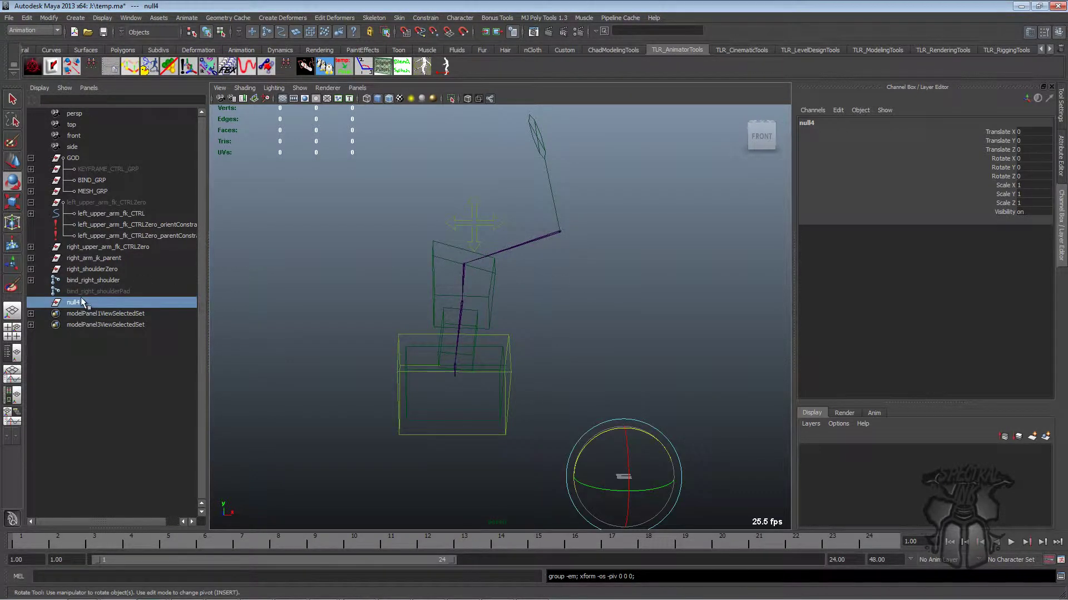
key(ctrl+g)
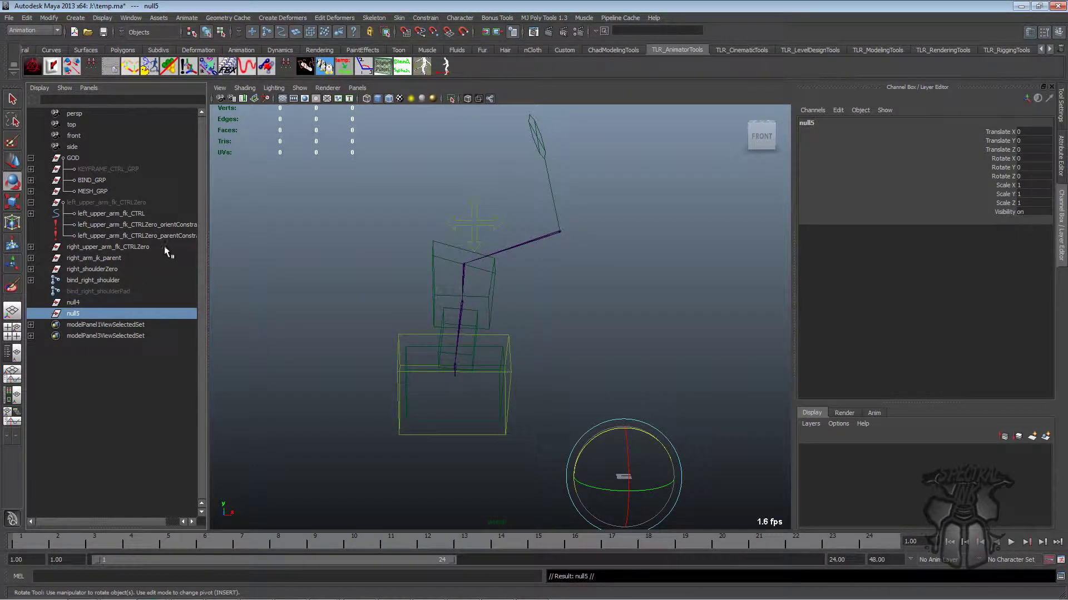
Step: Rename the first empty group right_upper_arm_fk_local_marker, basing it on the copied name of right_upper_arm_fk_CTRLZero
click(129, 248)
double_click(885, 129)
key(ctrl+c)
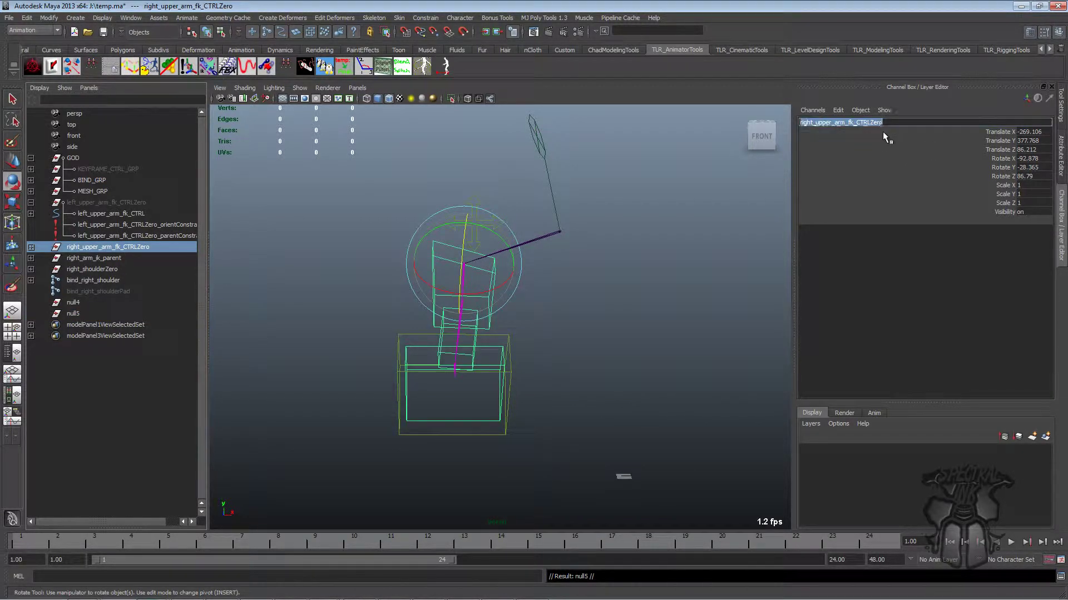
double_click(109, 304)
key(ctrl+v)
drag(145, 303, 124, 303)
text(l)
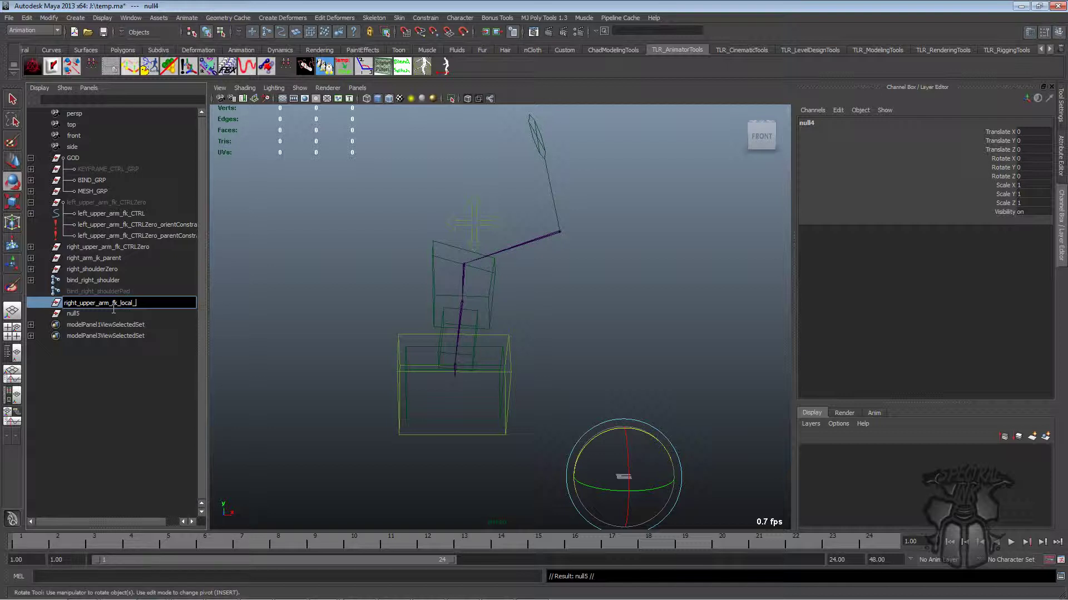
key(Return)
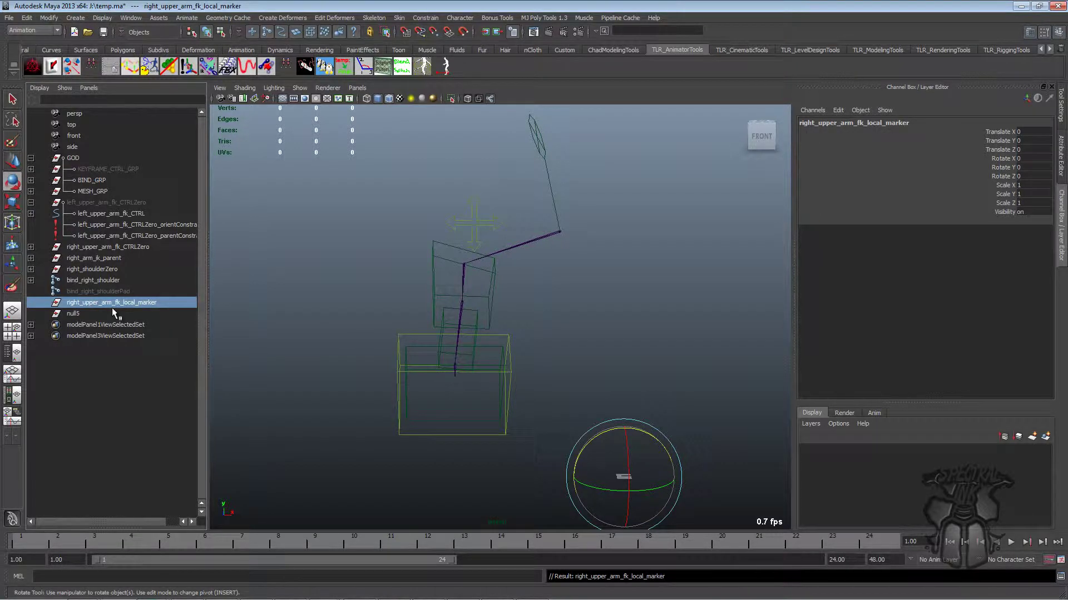
Step: Rename the second empty group right_upper_arm_fk_global_marker, based on the local marker's copied name
double_click(161, 303)
key(ctrl+c)
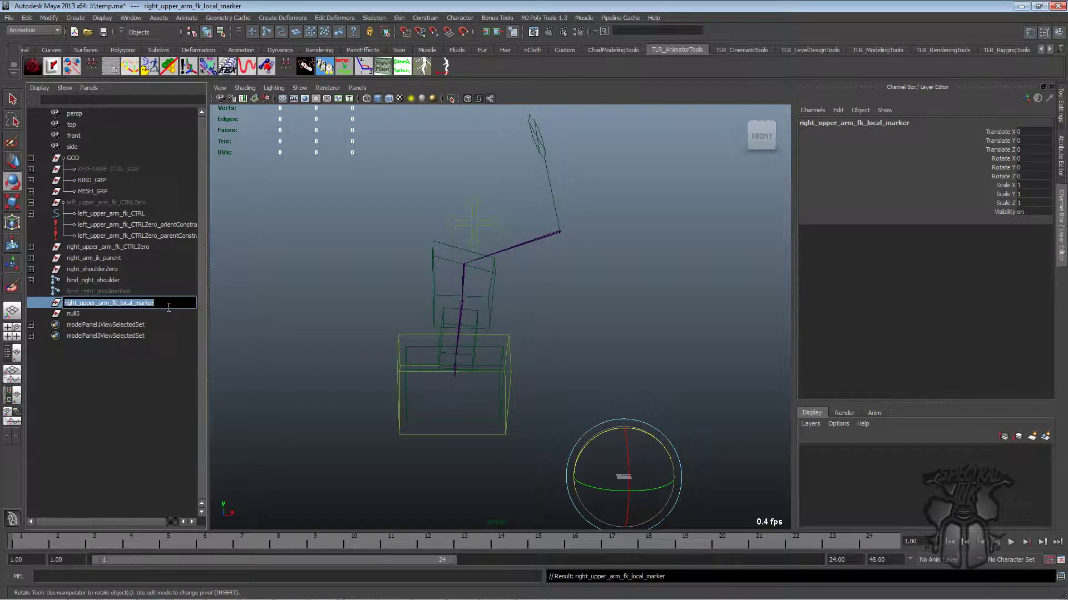
click(83, 314)
double_click(95, 314)
key(ctrl+v)
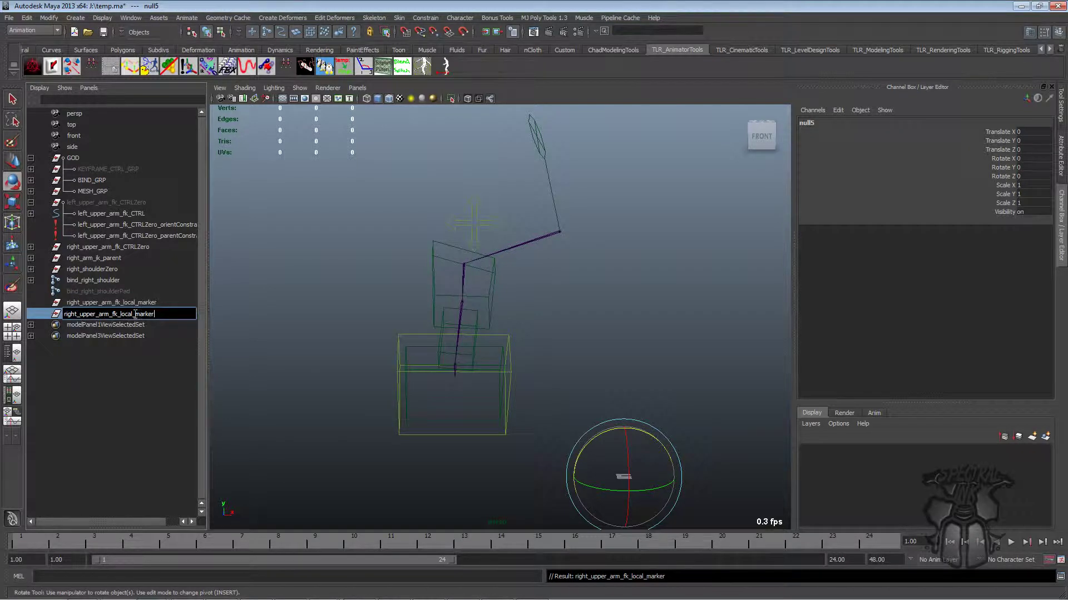
drag(132, 315, 120, 315)
text(global)
key(Return)
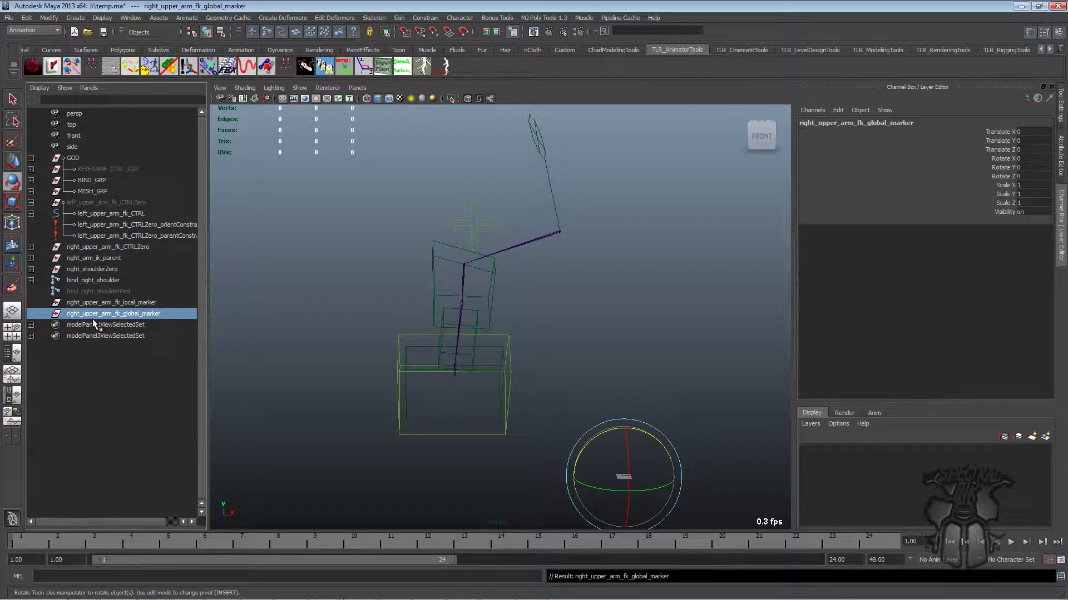
Step: Match right_upper_arm_fk_local_marker to right_upper_arm_fk_CTRLZero by copying its translation and rotation with Copy Transformations
click(125, 246)
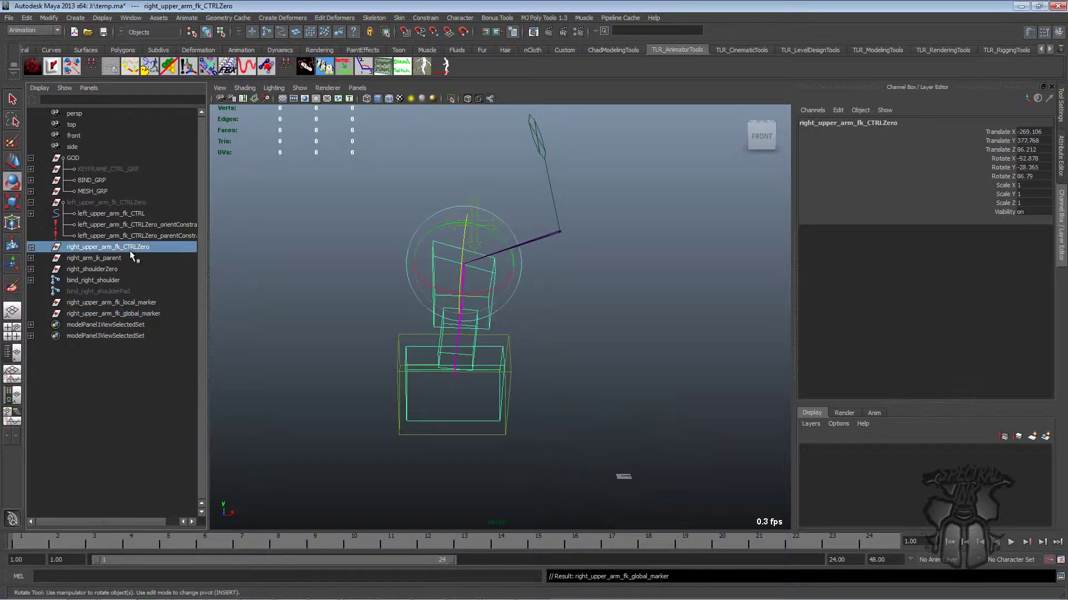
ctrl+click(119, 303)
click(71, 66)
drag(718, 215, 686, 198)
click(655, 218)
click(658, 231)
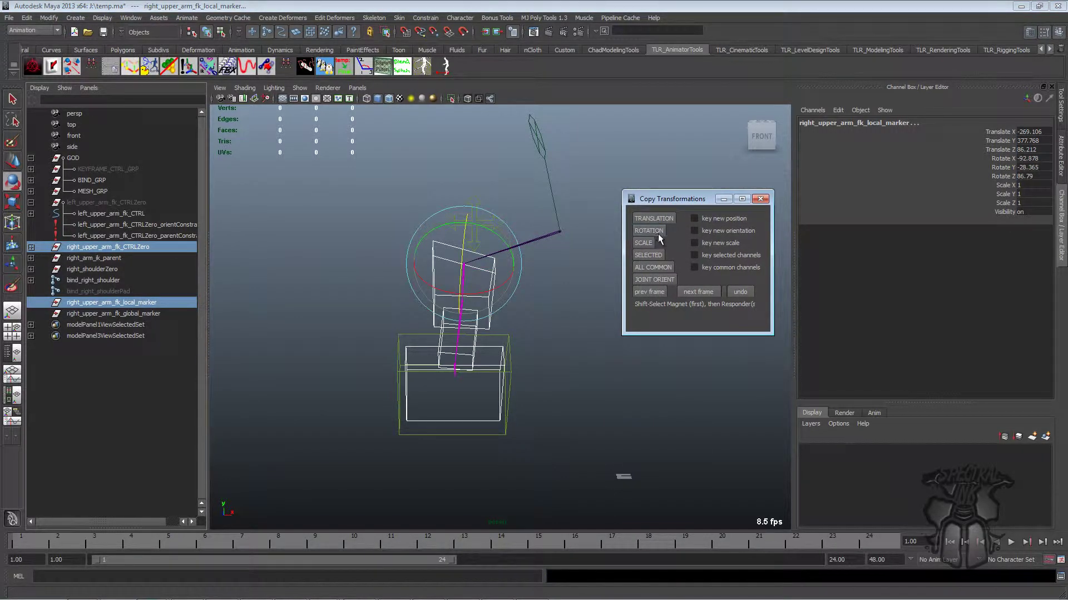
Step: Match right_upper_arm_fk_global_marker to right_upper_arm_fk_CTRLZero by copying its translation and rotation with Copy Transformations
ctrl+click(146, 314)
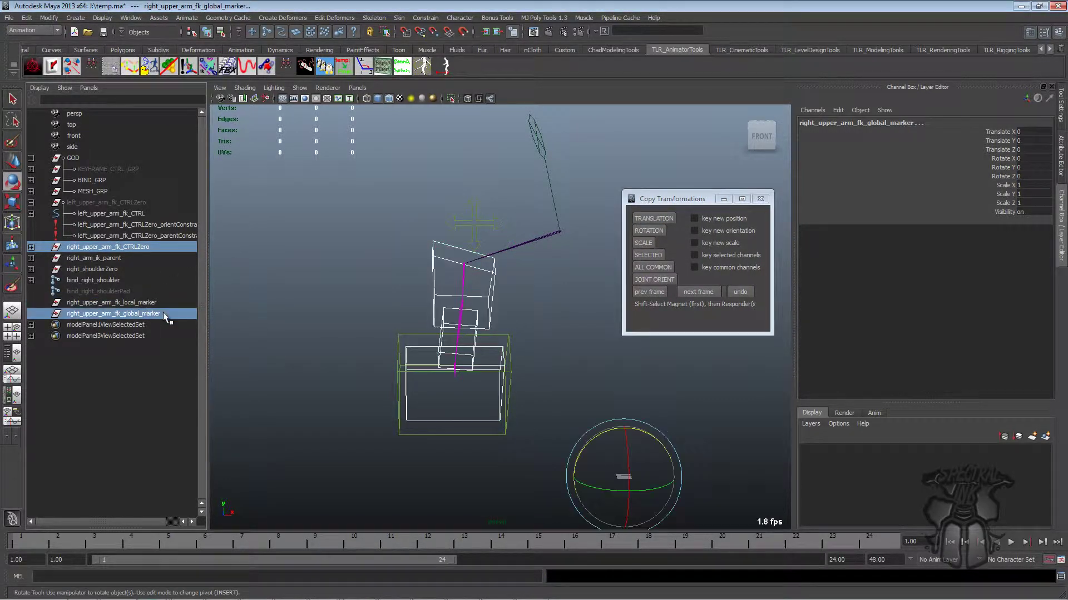
alt+drag(550, 230, 534, 231)
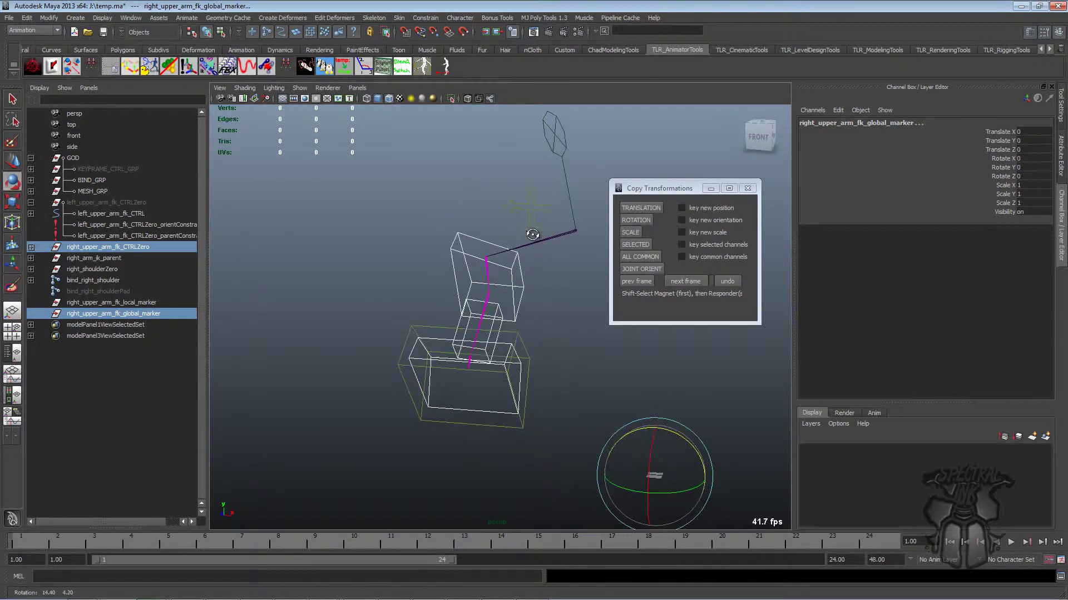
click(655, 208)
click(647, 220)
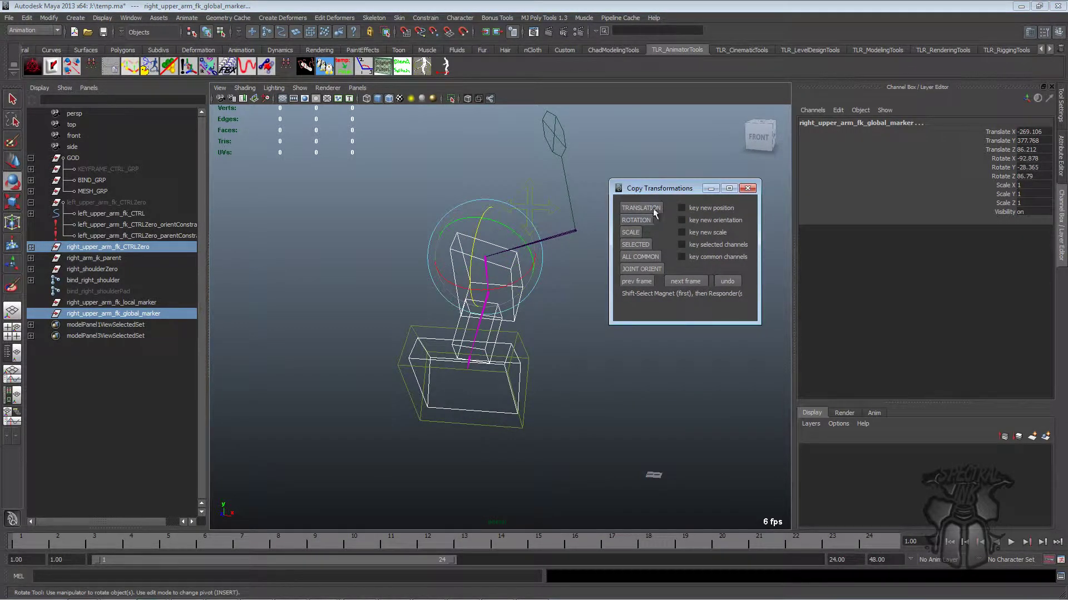
alt+drag(377, 244, 429, 239)
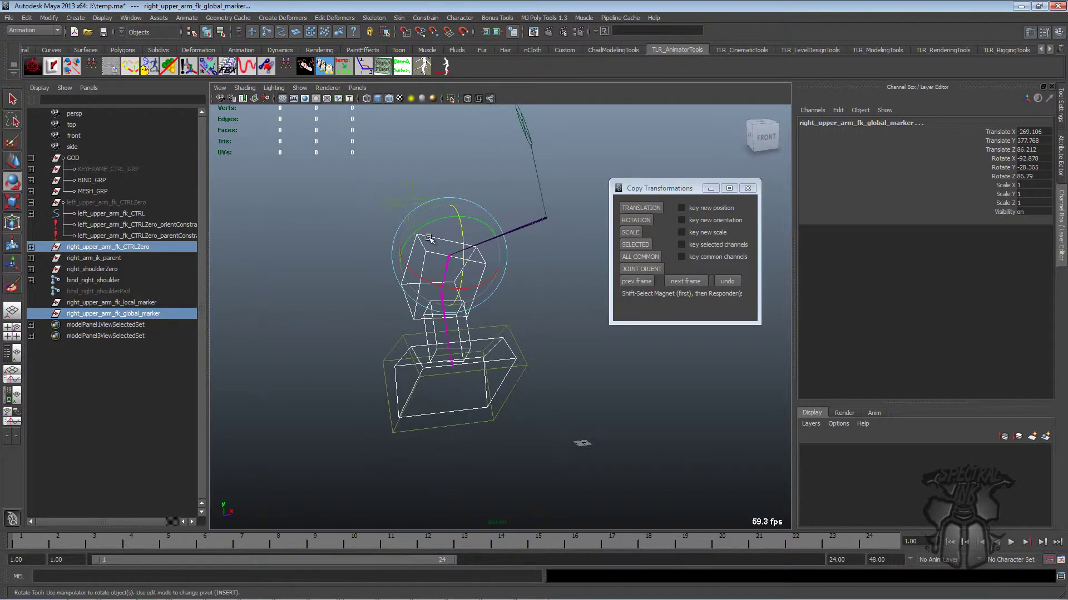
alt+drag(544, 238, 528, 211)
click(661, 192)
drag(661, 192, 676, 208)
alt+drag(526, 236, 485, 249)
drag(673, 205, 688, 208)
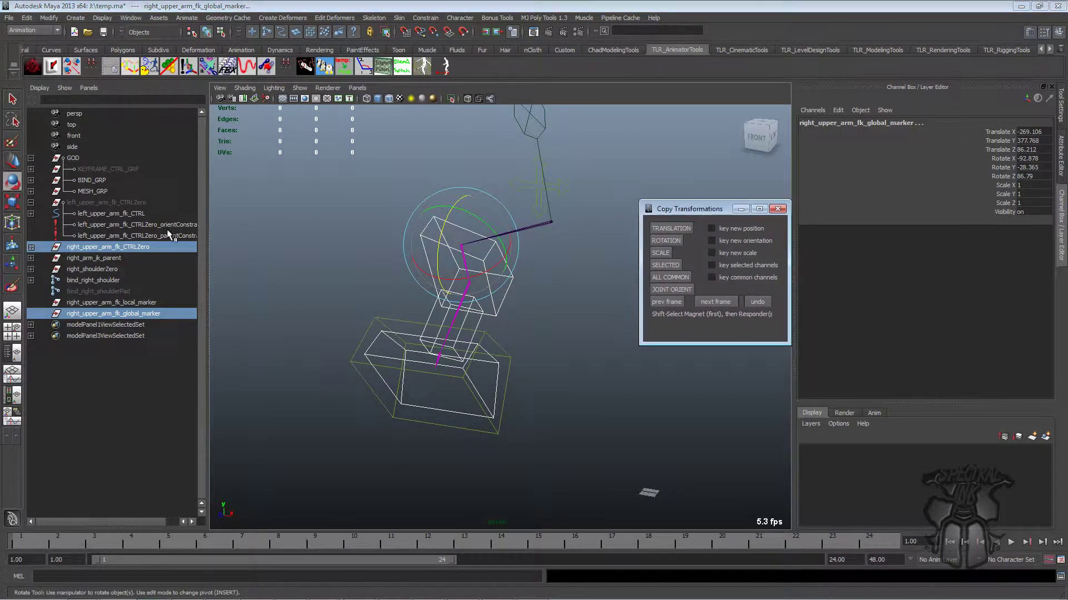
click(127, 247)
ctrl+click(145, 303)
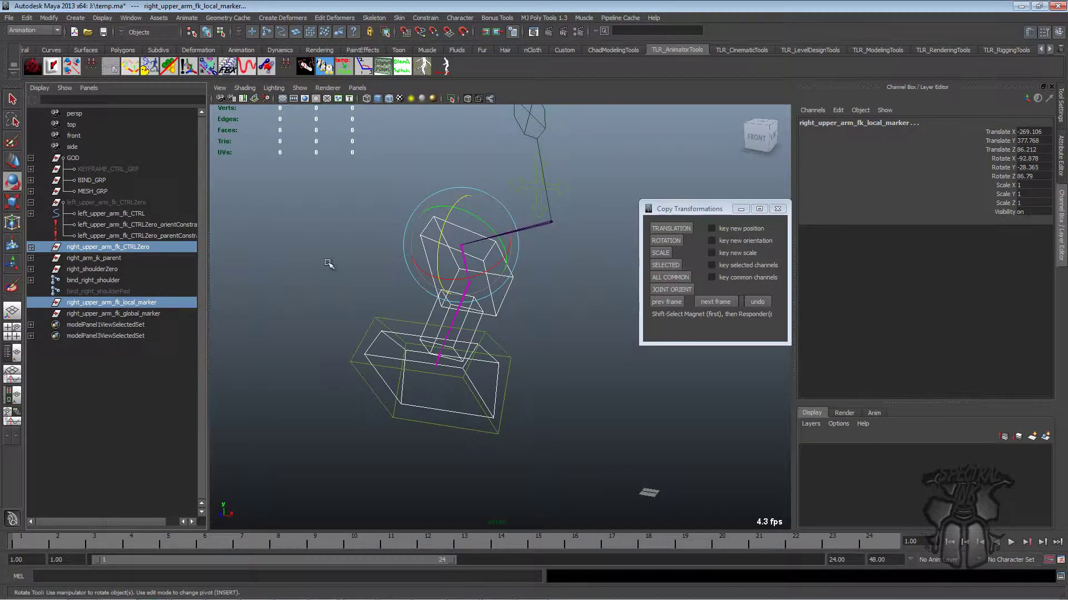
Step: Orient-constrain right_upper_arm_fk_CTRLZero to both right_upper_arm_fk_local_marker and right_upper_arm_fk_global_marker
click(145, 302)
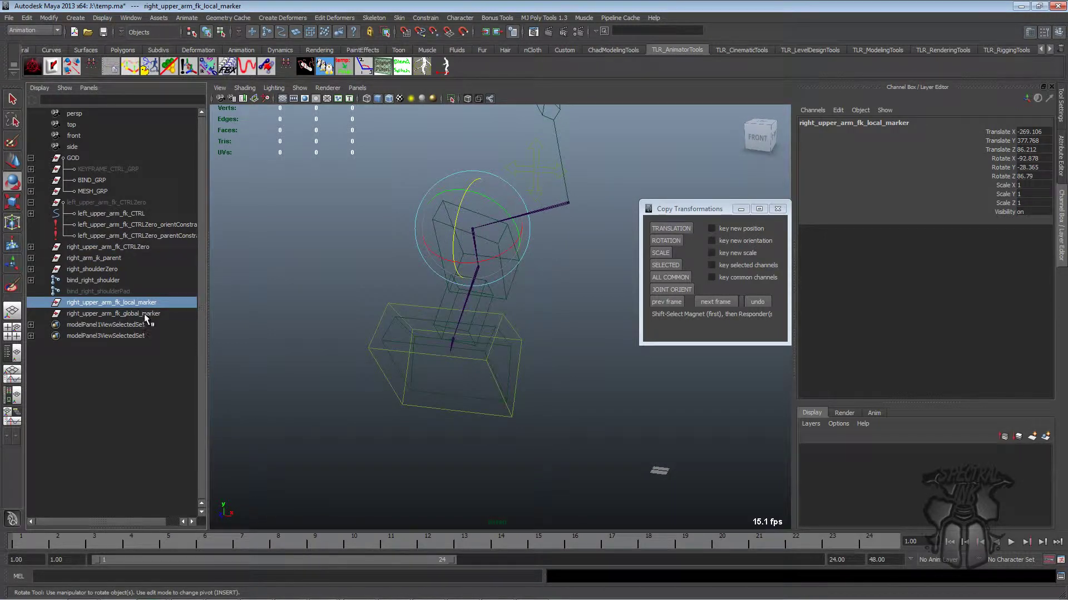
ctrl+click(148, 313)
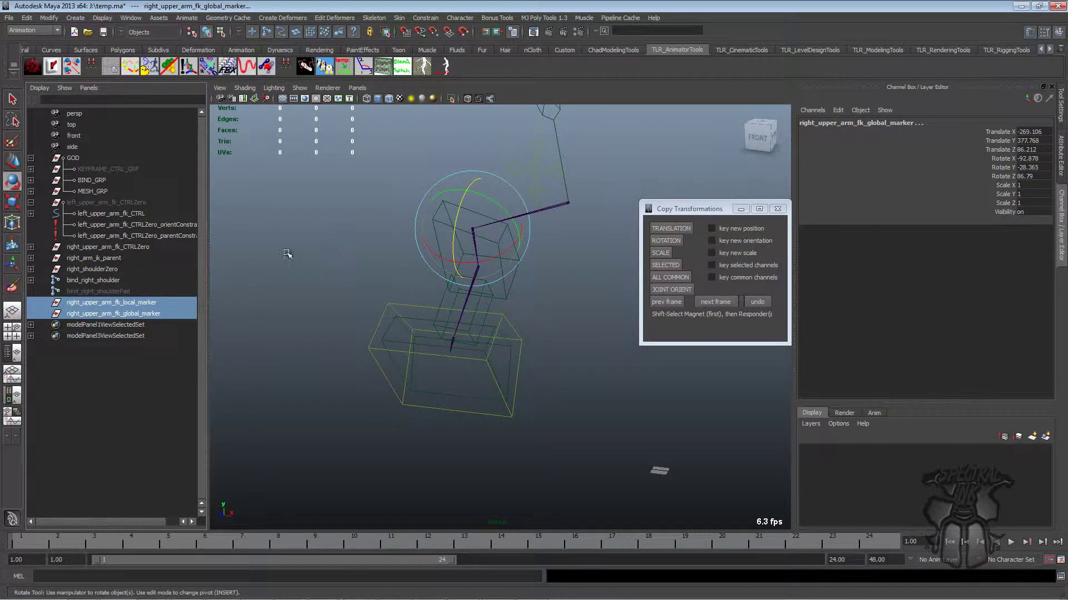
ctrl+click(139, 248)
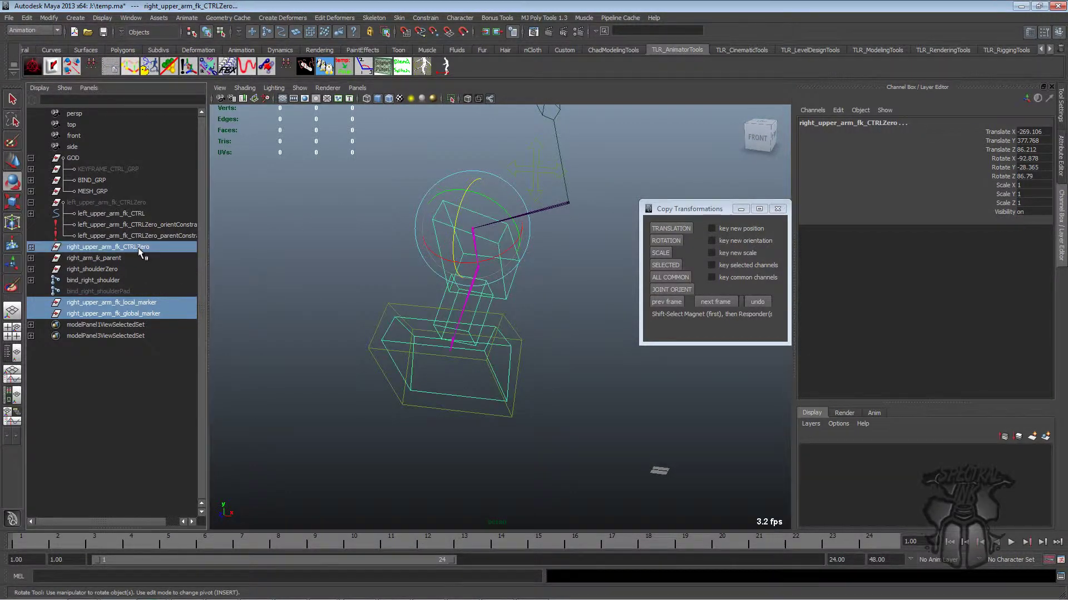
click(519, 268)
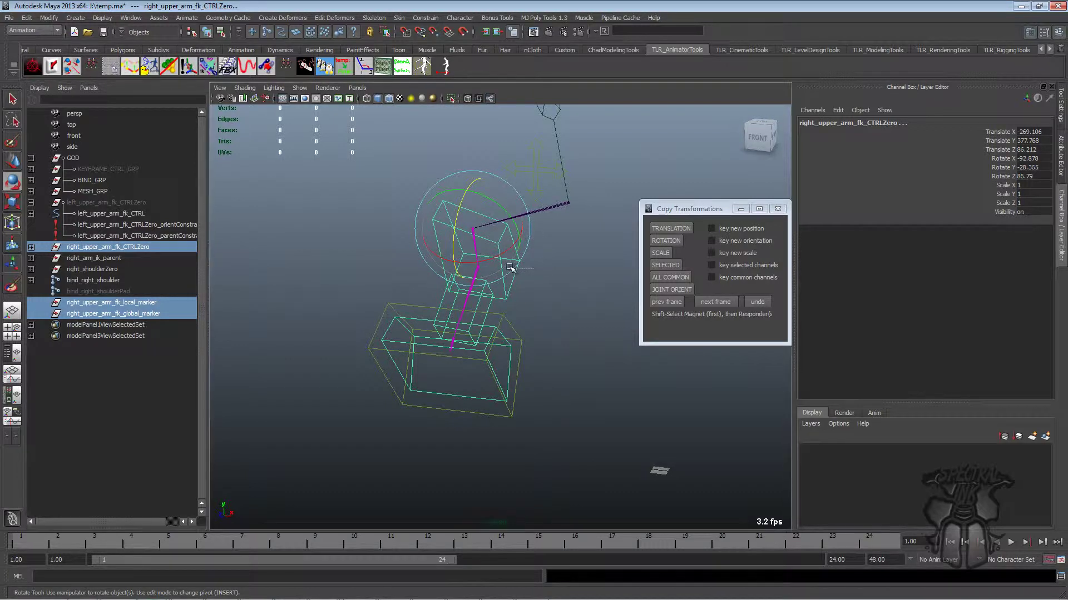
key(ctrl+z)
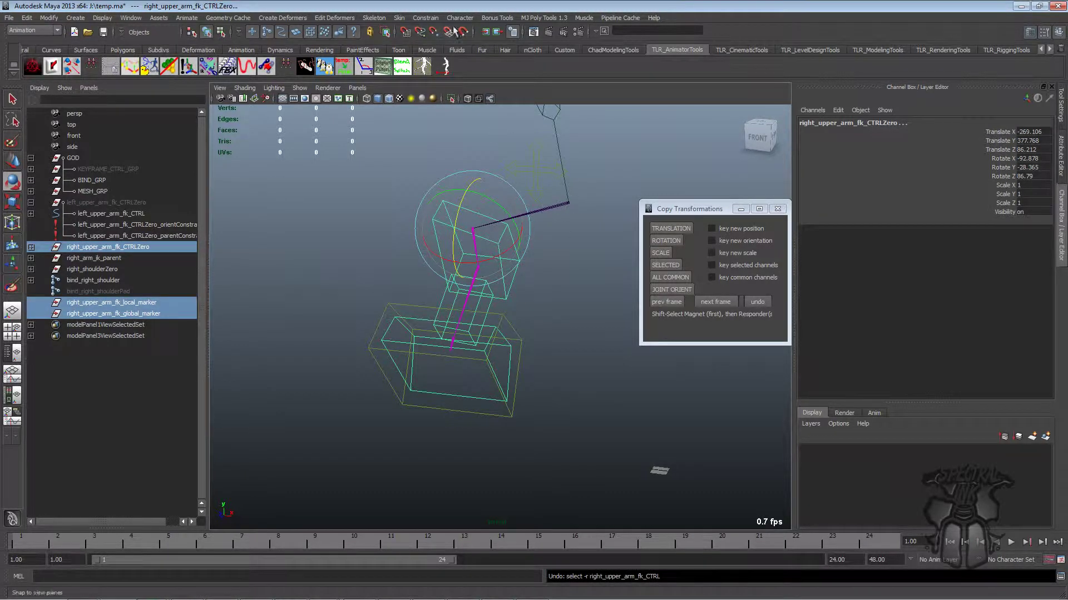
click(425, 18)
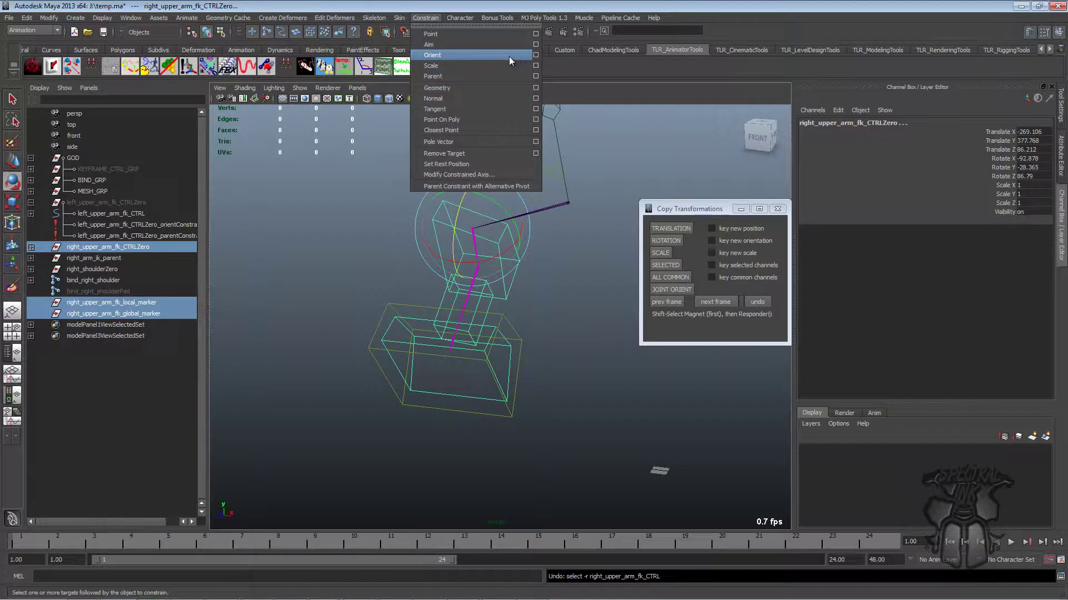
click(509, 55)
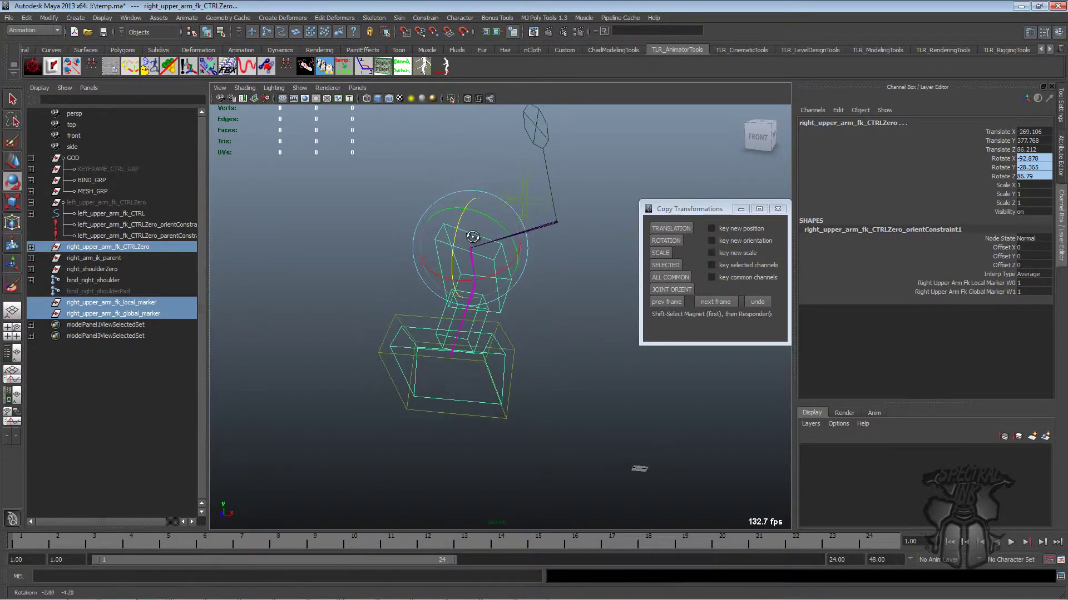
Step: Select the right_shoulder control, test-rotate it to check the arm's orientation behaviour, and undo the rotation
click(562, 179)
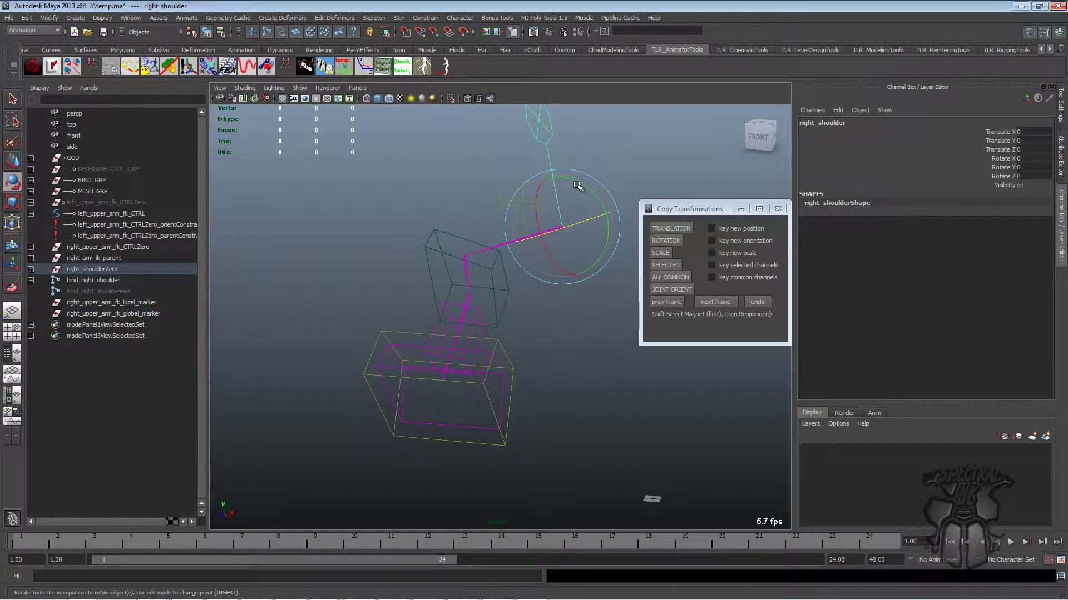
mouse_move(583, 183)
mouse_down()
mouse_move(594, 199)
mouse_move(576, 167)
mouse_up()
key(ctrl+z)
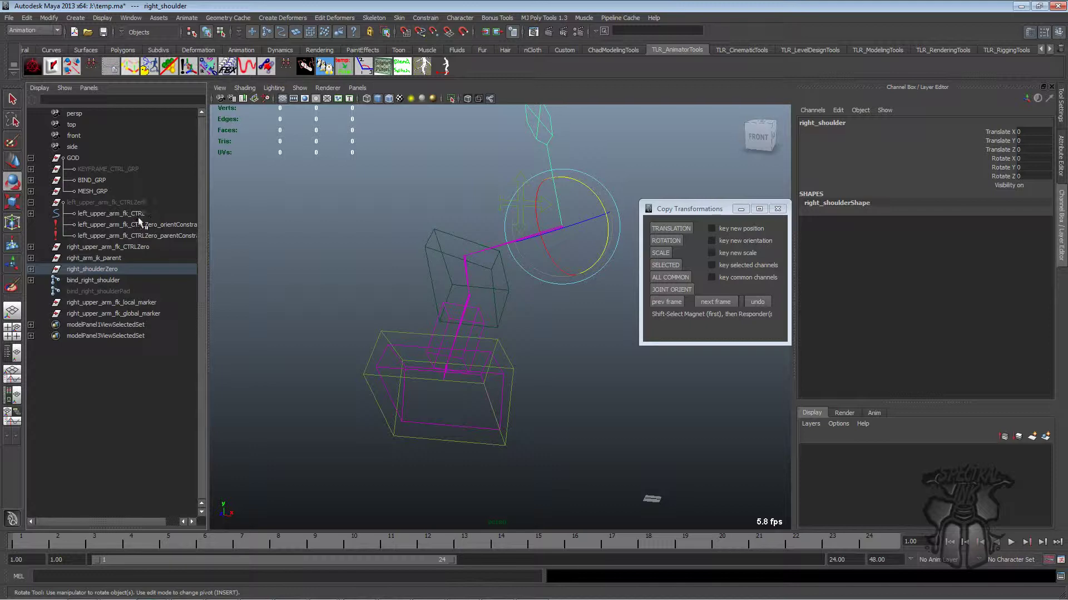
Step: Parent-constrain right_upper_arm_fk_CTRLZero to right_shoulder with Maintain offset on, all translate axes enabled, rotate axes off and weight 1
click(114, 247)
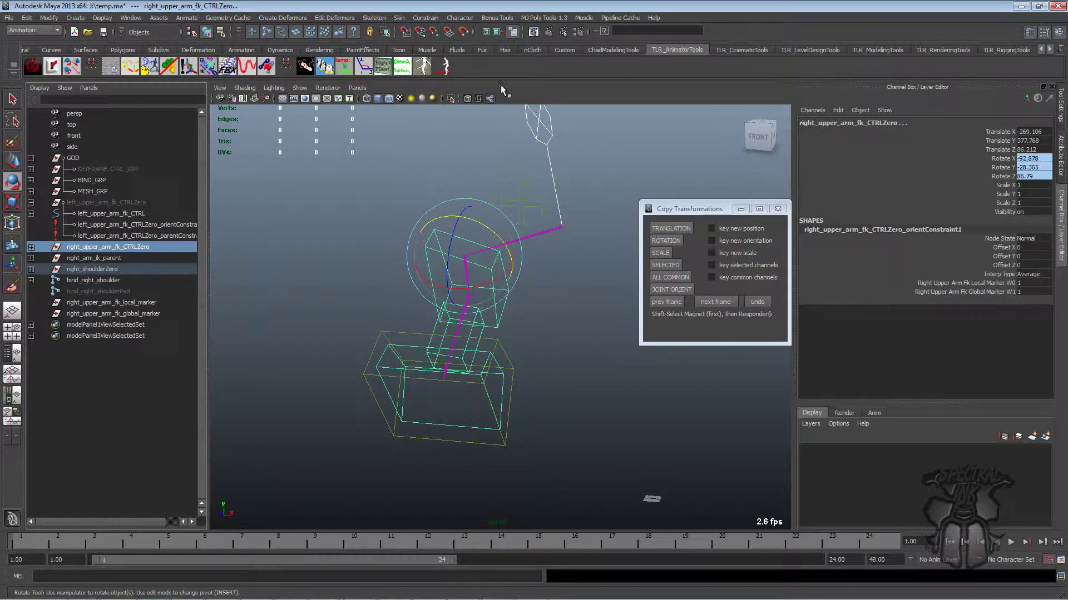
click(427, 18)
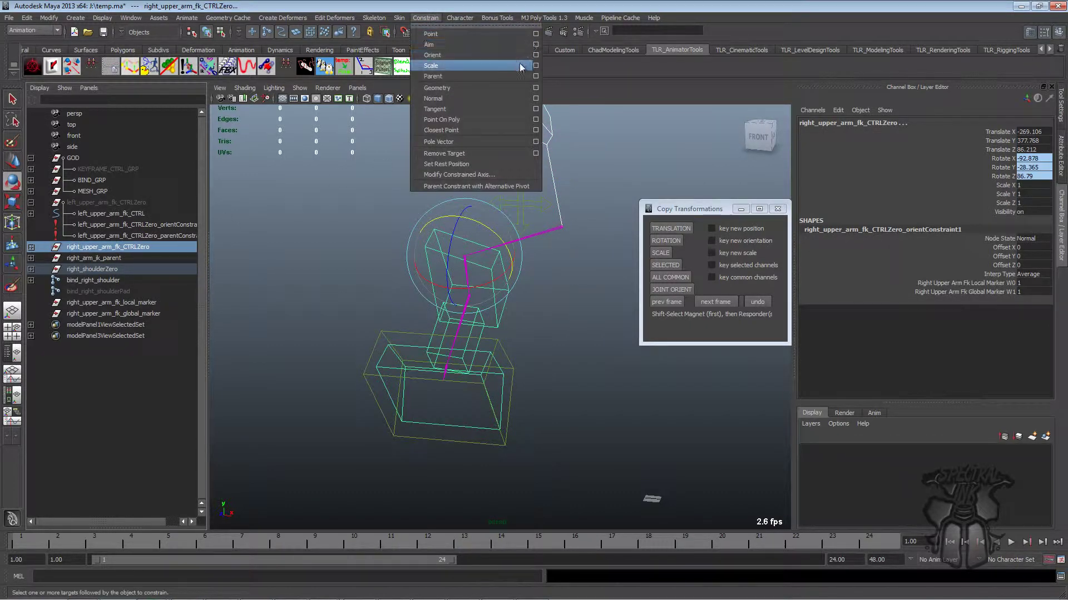
click(536, 76)
drag(575, 306, 765, 233)
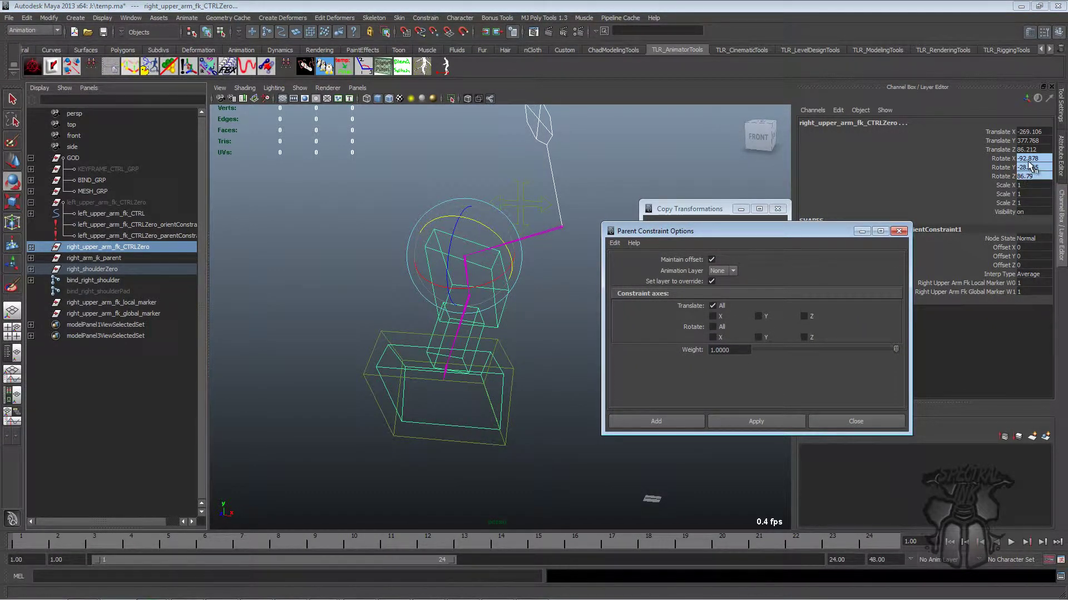
drag(820, 232, 790, 209)
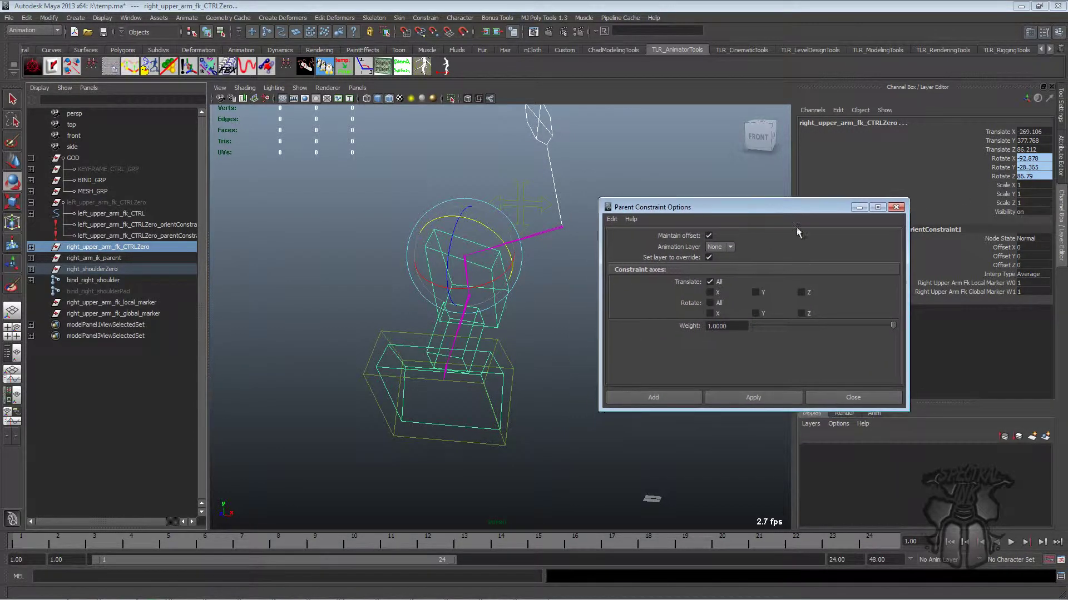
click(756, 397)
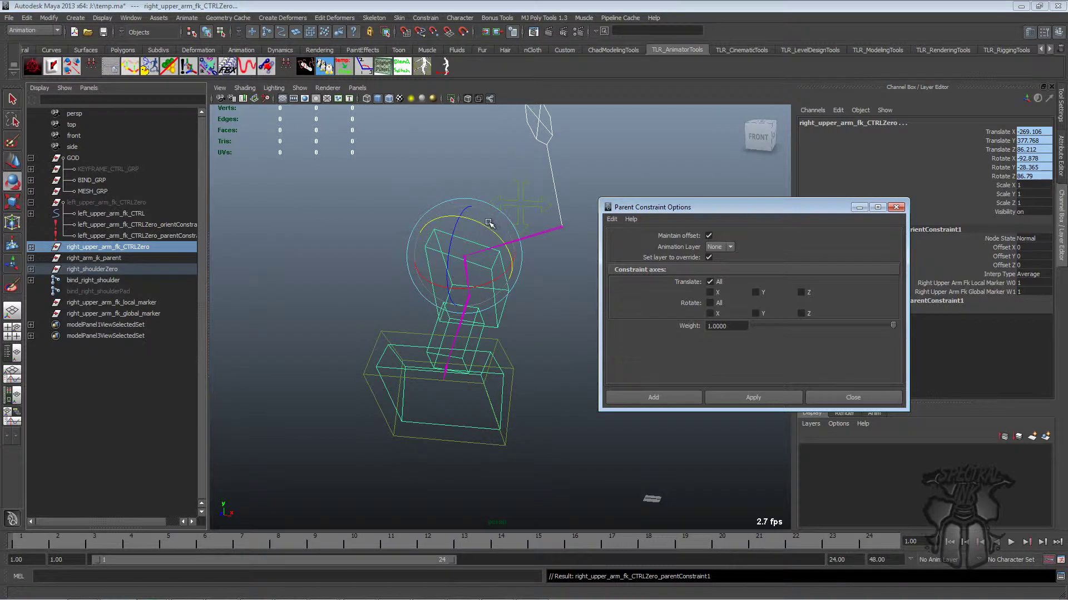
click(896, 207)
Step: Rotate right_shoulder about Y to test the translation-only parent constraint on the upper arm, and undo the rotation
drag(707, 212, 681, 204)
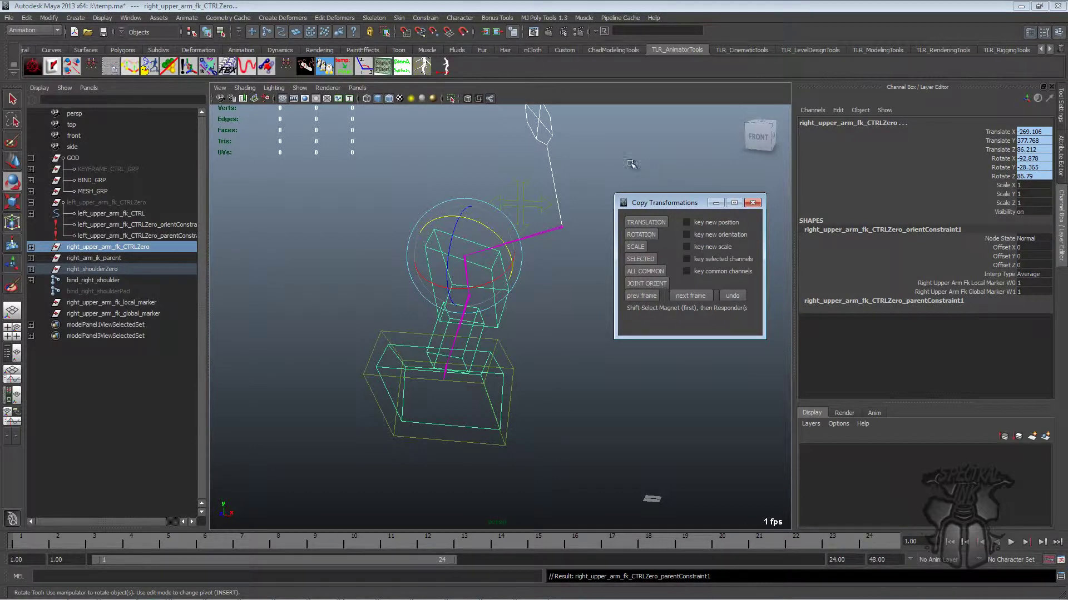
click(551, 166)
drag(564, 174, 592, 193)
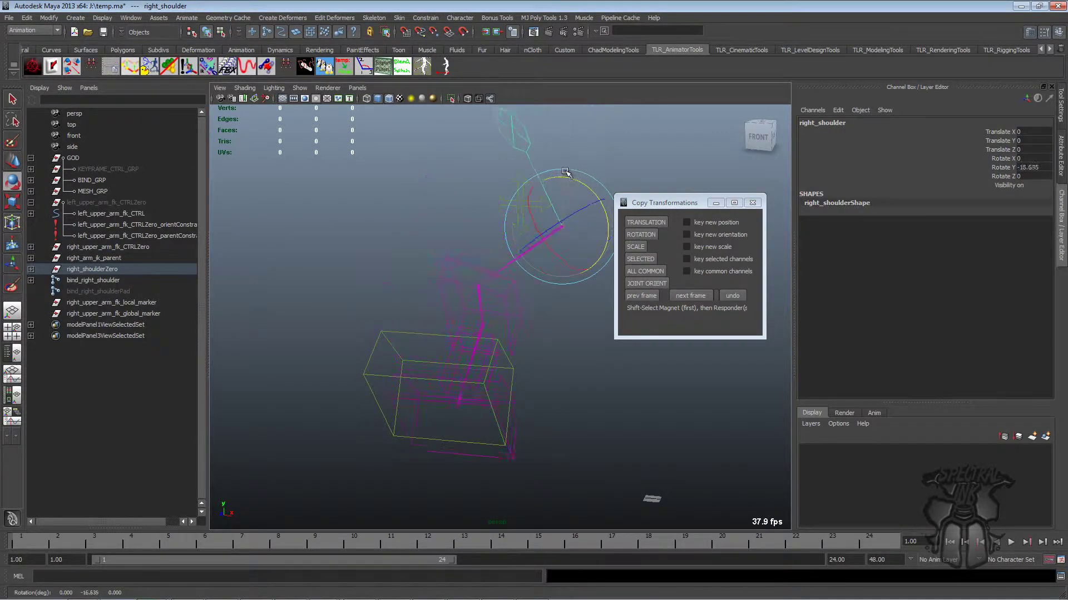
key(ctrl+z)
alt+drag(328, 234, 419, 230)
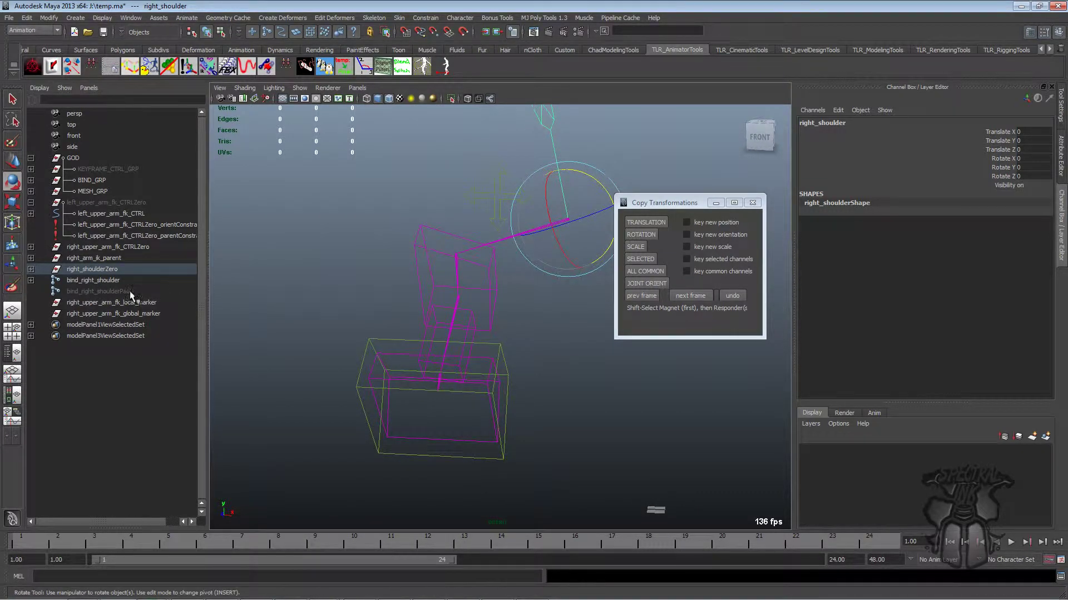
Step: Add a keyable float attribute localToGlobal with minimum 0 and maximum 1 to right_upper_arm_fk_CTRL
click(422, 248)
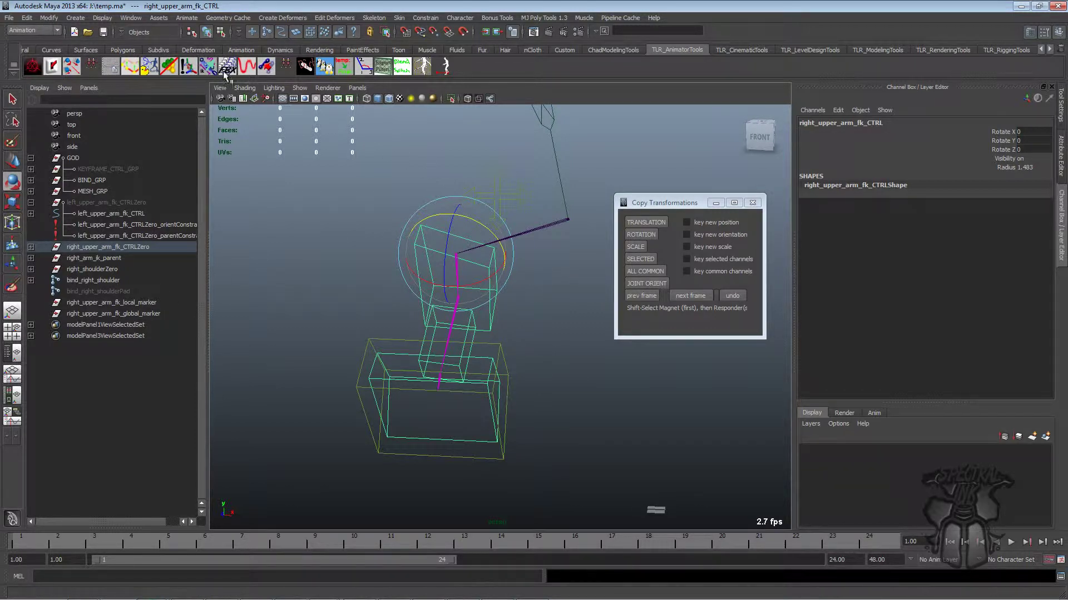
click(49, 18)
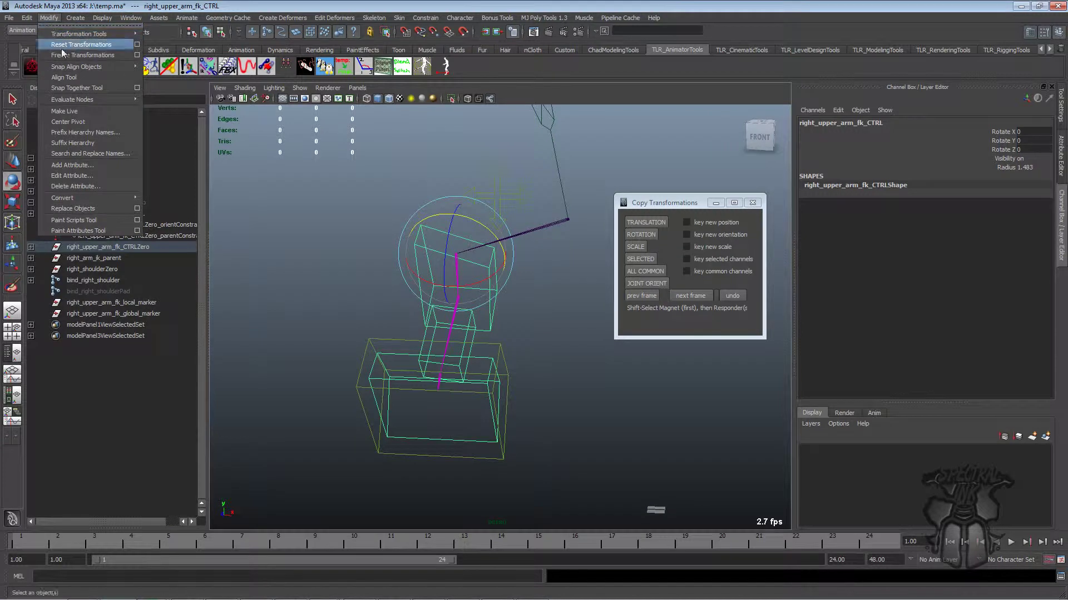
click(94, 163)
click(623, 177)
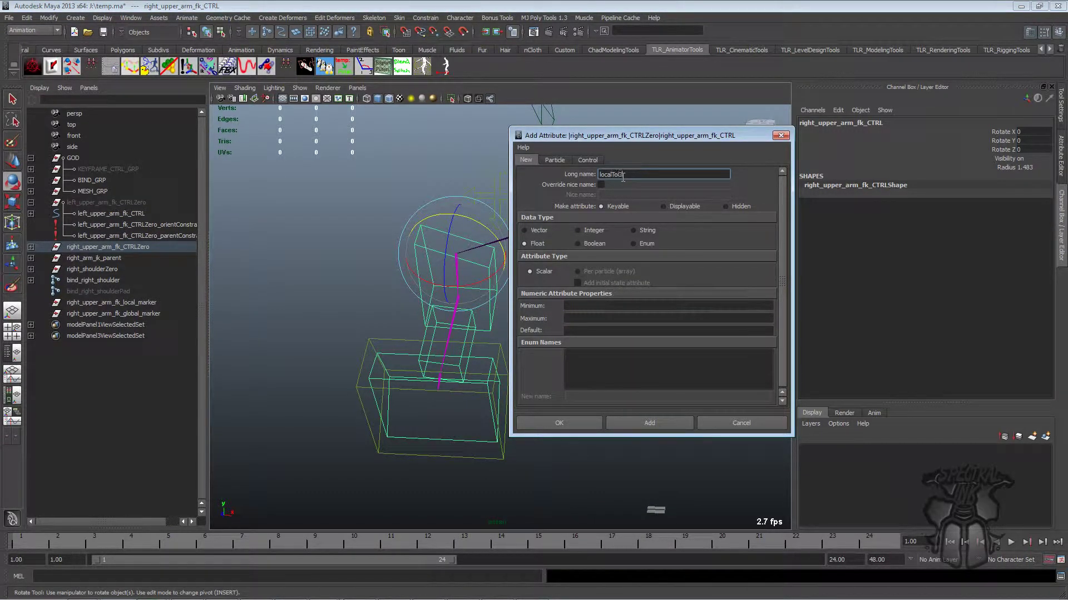
click(600, 305)
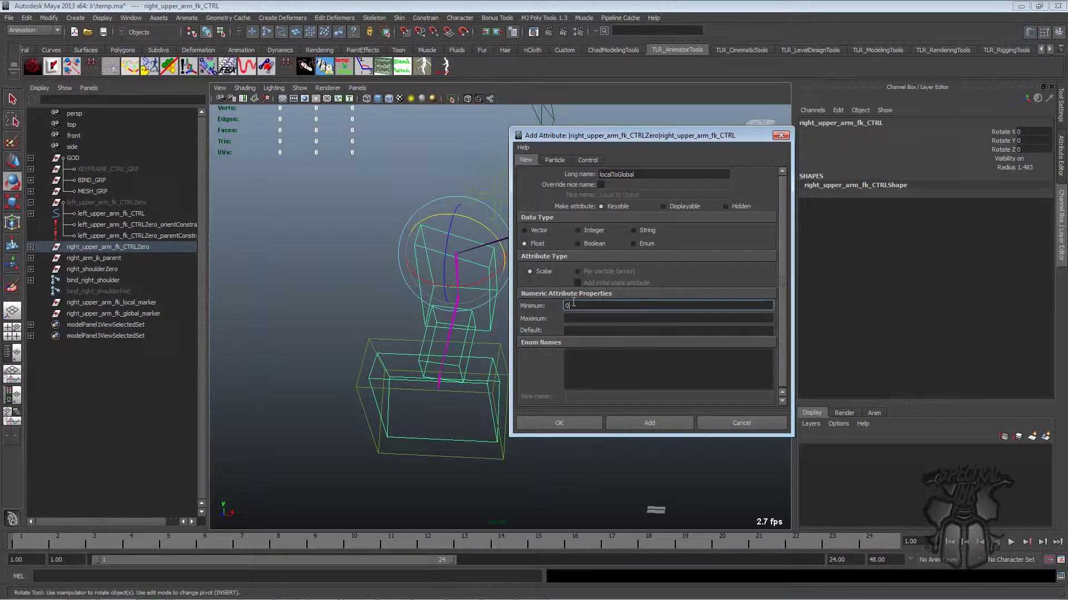
key(Tab)
text(1)
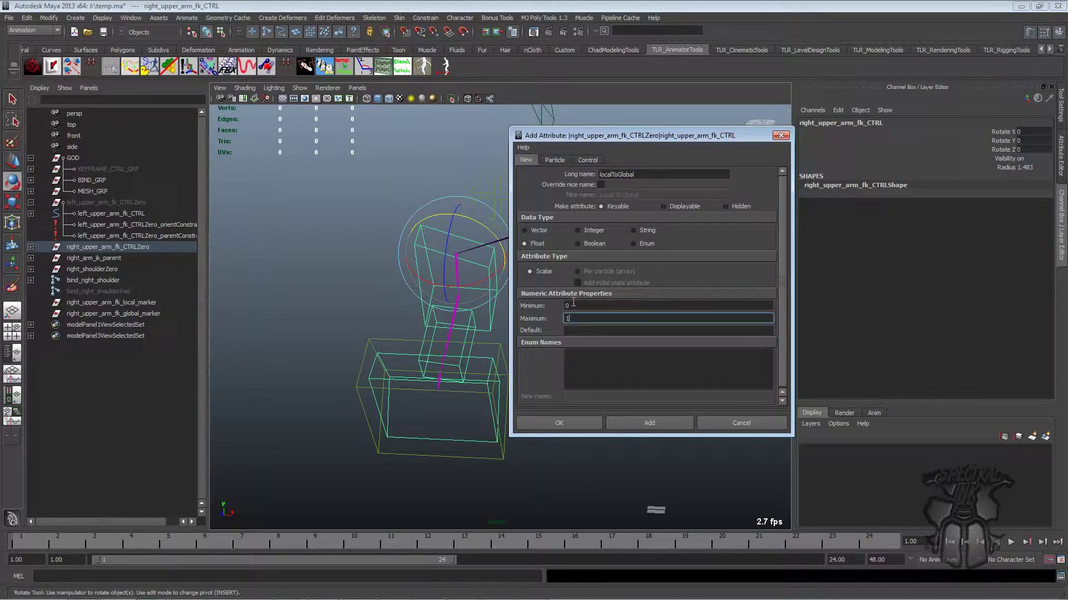
key(Tab)
click(600, 174)
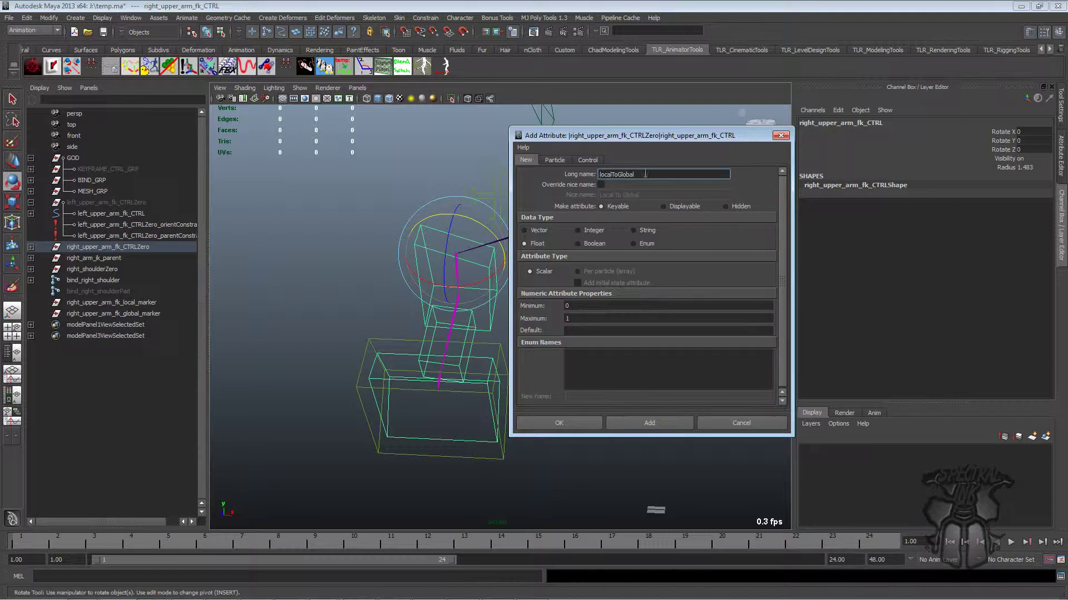
click(661, 422)
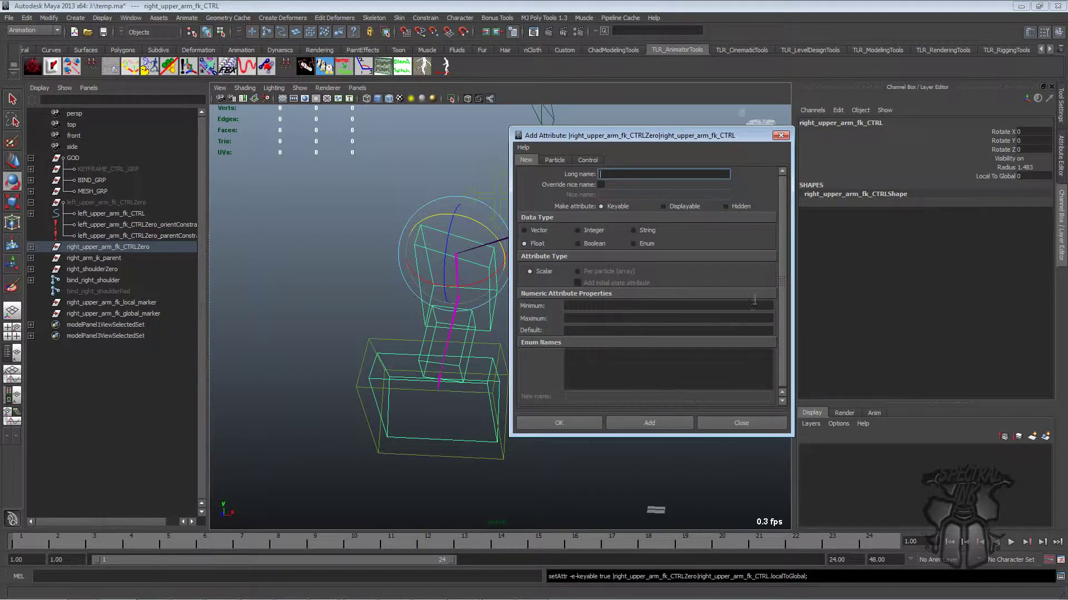
click(781, 135)
Step: Graph the input and output connections of right_upper_arm_fk_CTRLZero and right_upper_arm_fk_CTRL in the Node Editor
alt+drag(529, 239, 538, 276)
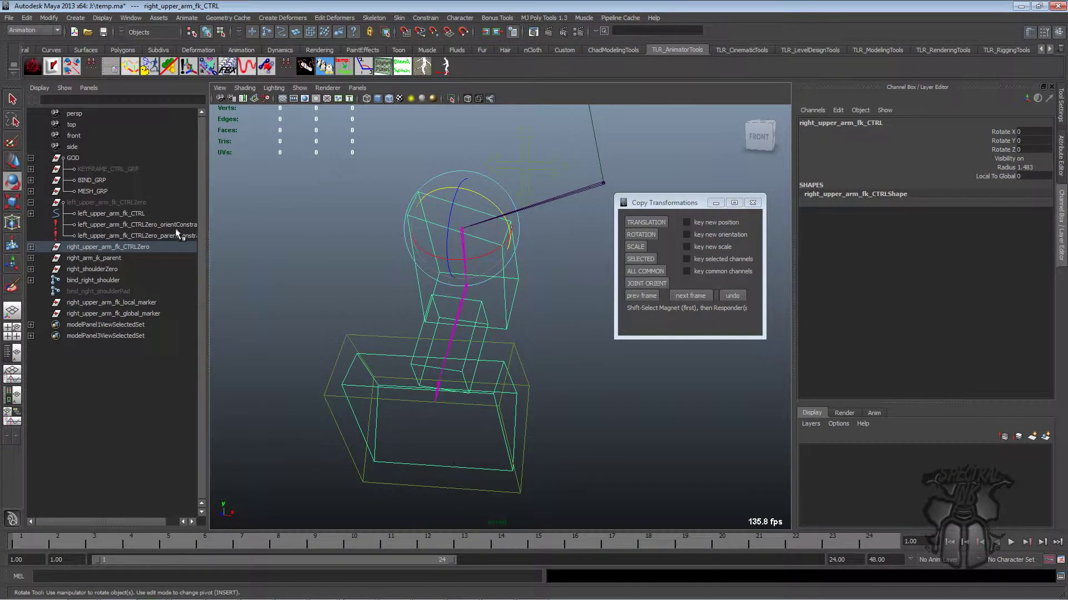
click(186, 249)
click(517, 255)
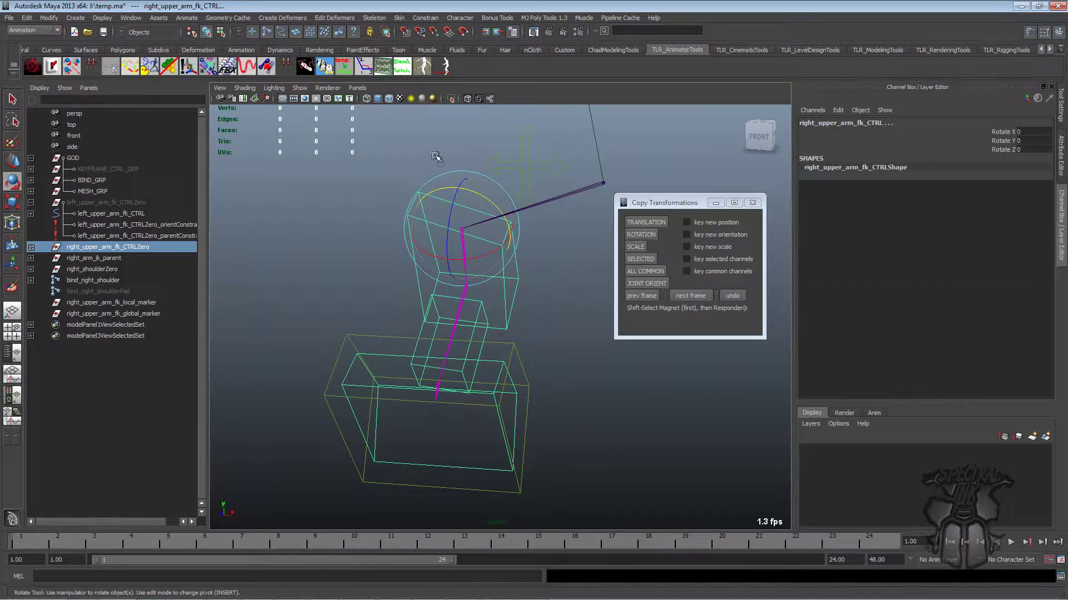
click(131, 17)
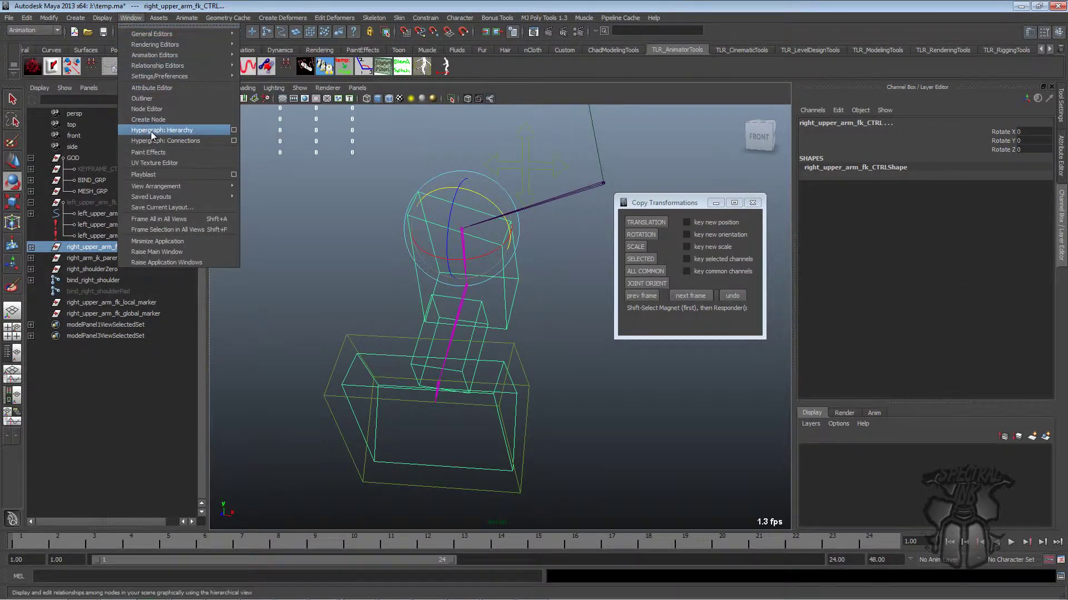
click(166, 110)
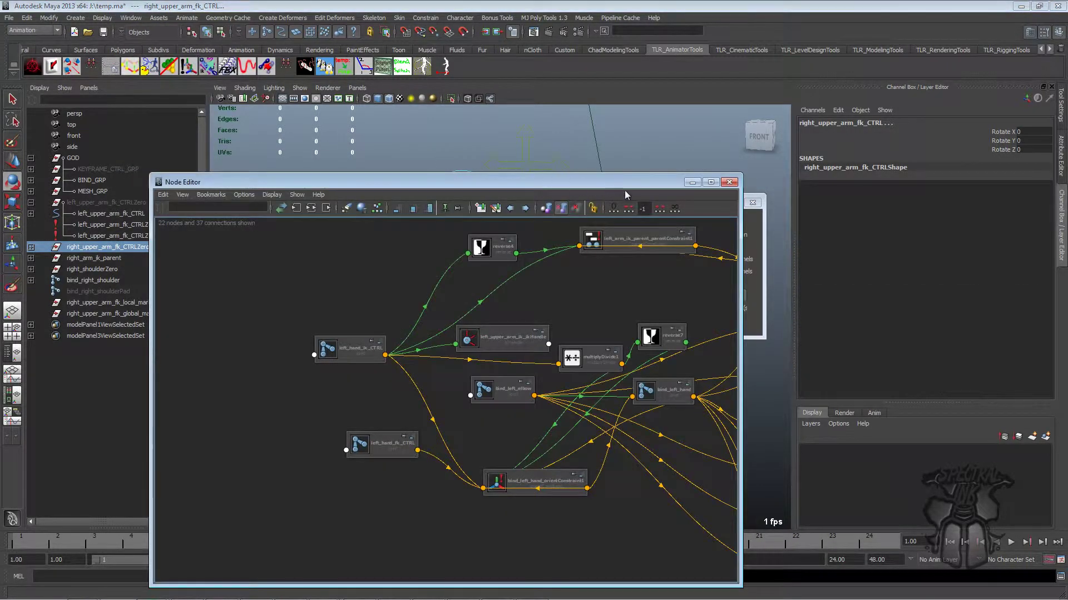
click(311, 208)
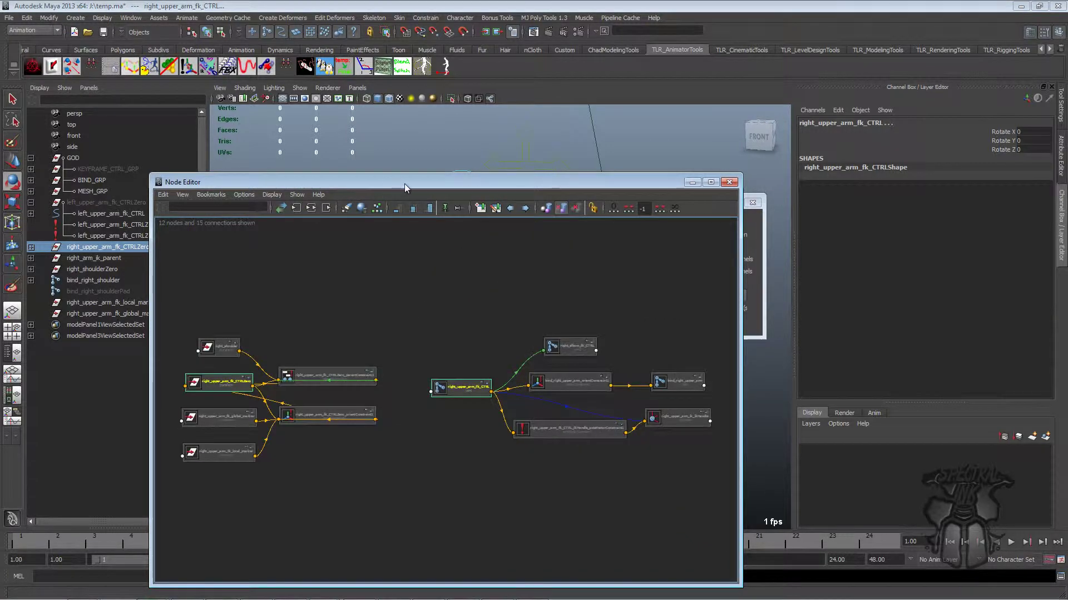
Step: Enlarge the Node Editor and space out the parent and orient constraint nodes of right_upper_arm_fk_CTRLZero
drag(405, 184, 448, 147)
click(752, 149)
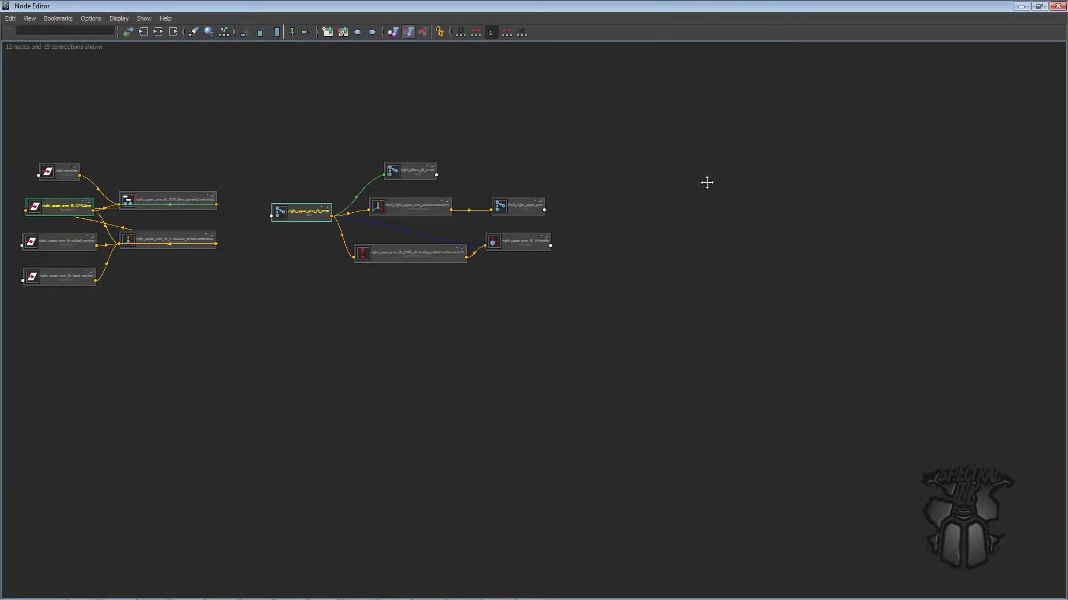
alt+right_drag(469, 197, 502, 230)
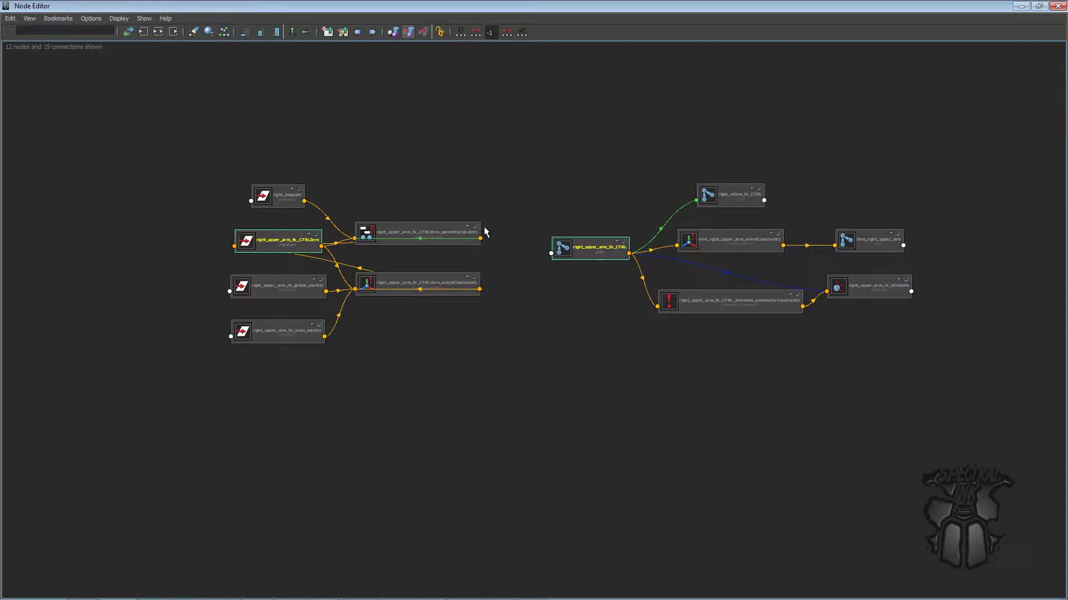
drag(413, 234, 420, 222)
drag(423, 283, 434, 278)
click(446, 250)
alt+right_drag(446, 250, 627, 257)
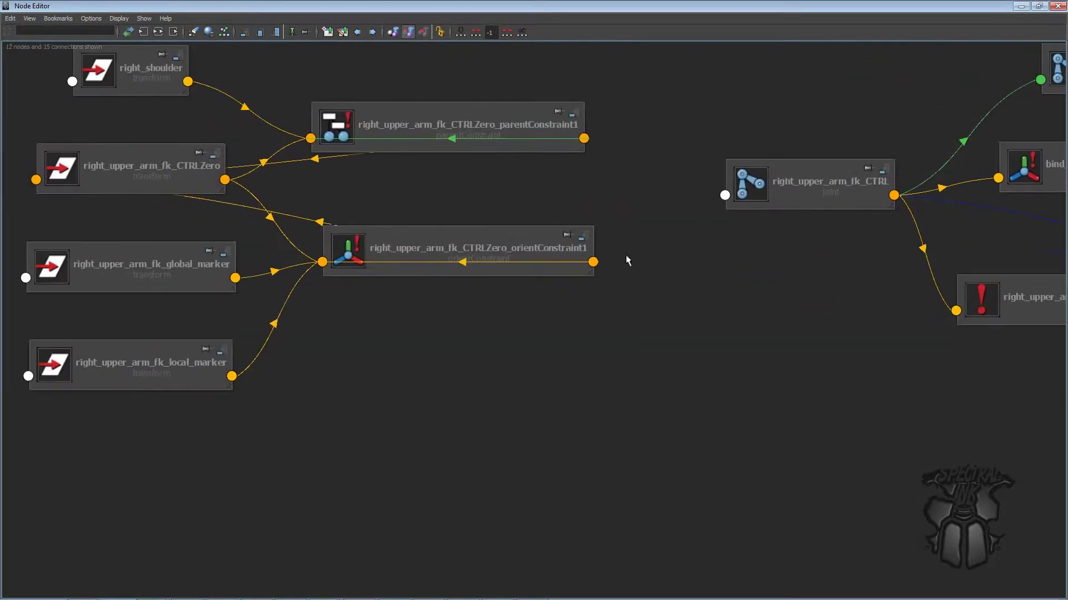
alt+right_drag(548, 231, 530, 256)
Step: Check the local and global marker weights of right_upper_arm_fk_CTRLZero_orientConstraint1
click(530, 256)
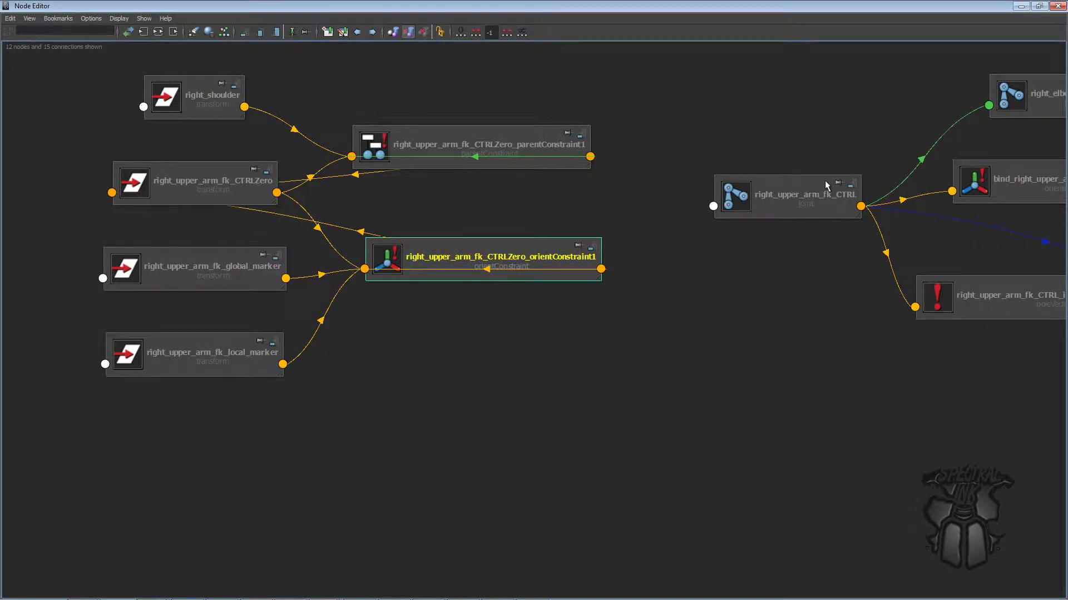
click(1039, 6)
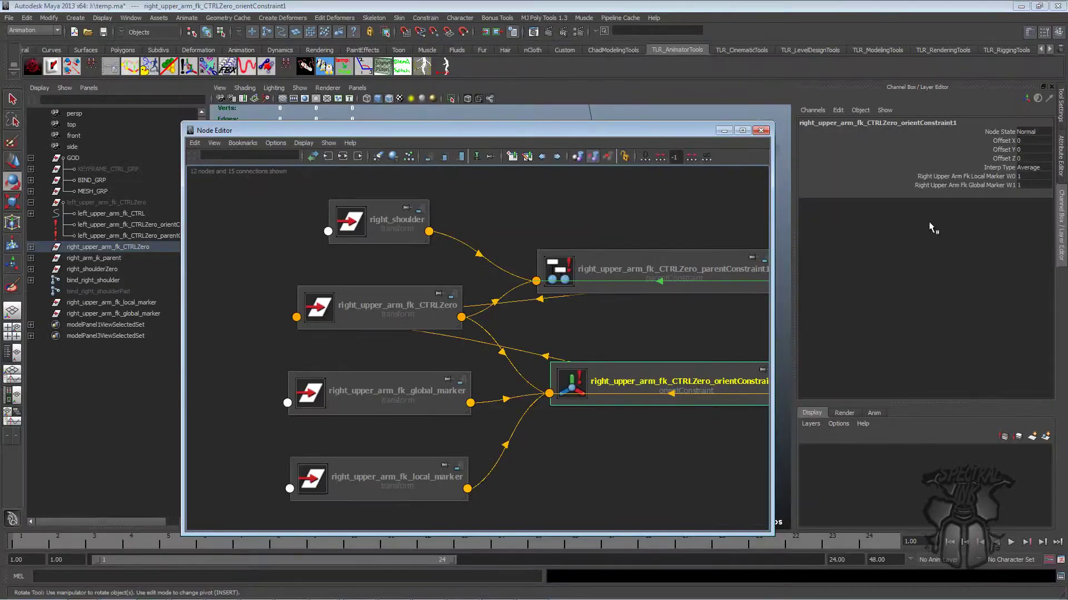
click(979, 176)
click(980, 185)
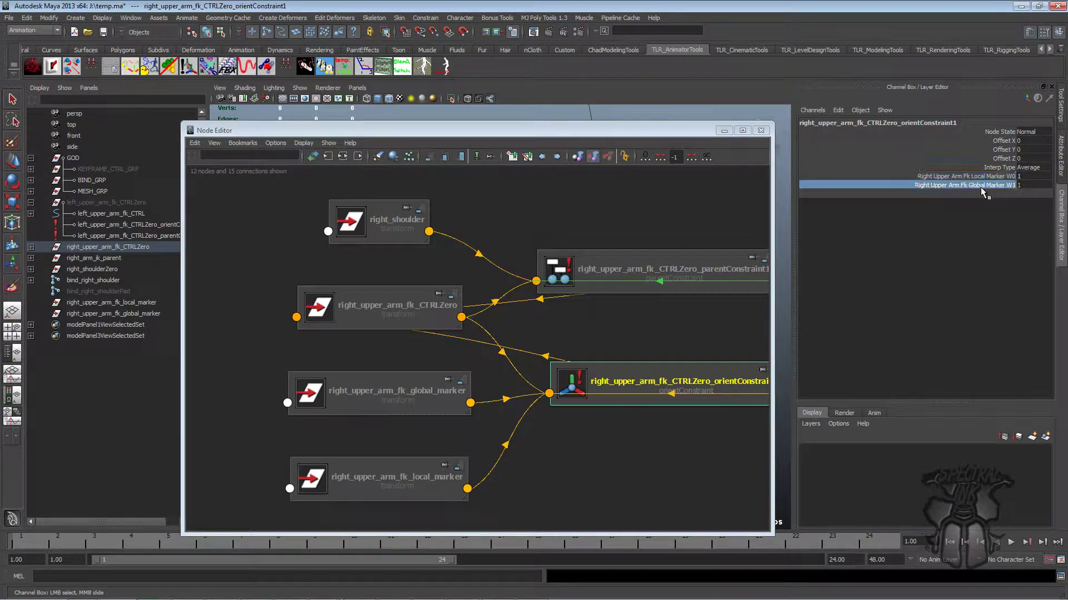
Step: Connect the Local To Global output of right_upper_arm_fk_CTRL to the Global Marker W1 weight of right_upper_arm_fk_CTRLZero_orientConstraint1
click(743, 130)
scroll(665, 215, down, 3)
scroll(665, 215, up, 3)
click(748, 222)
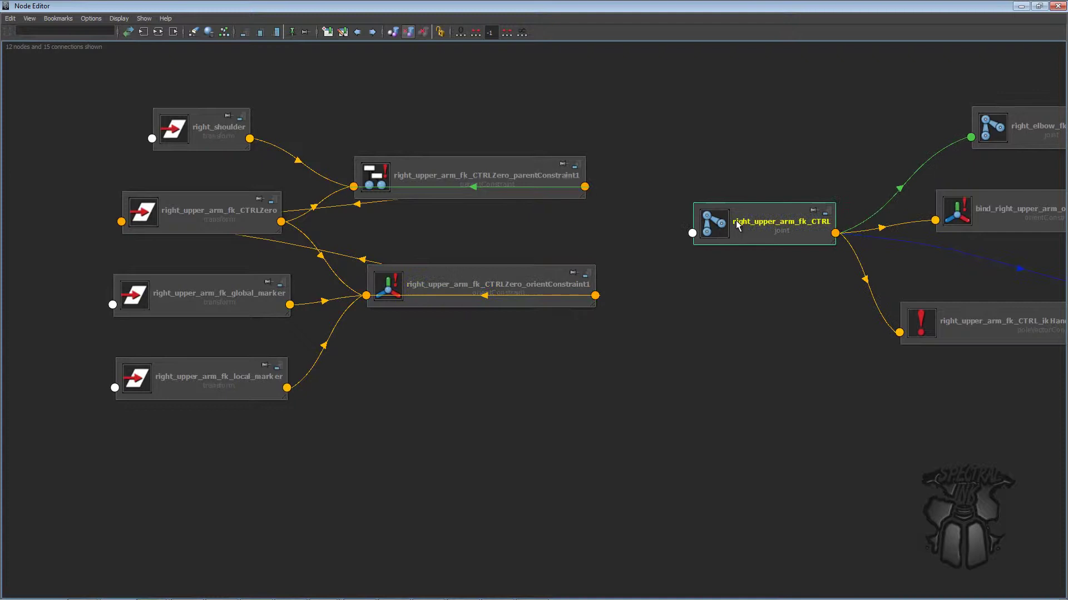
scroll(749, 221, down, 1)
drag(695, 238, 682, 238)
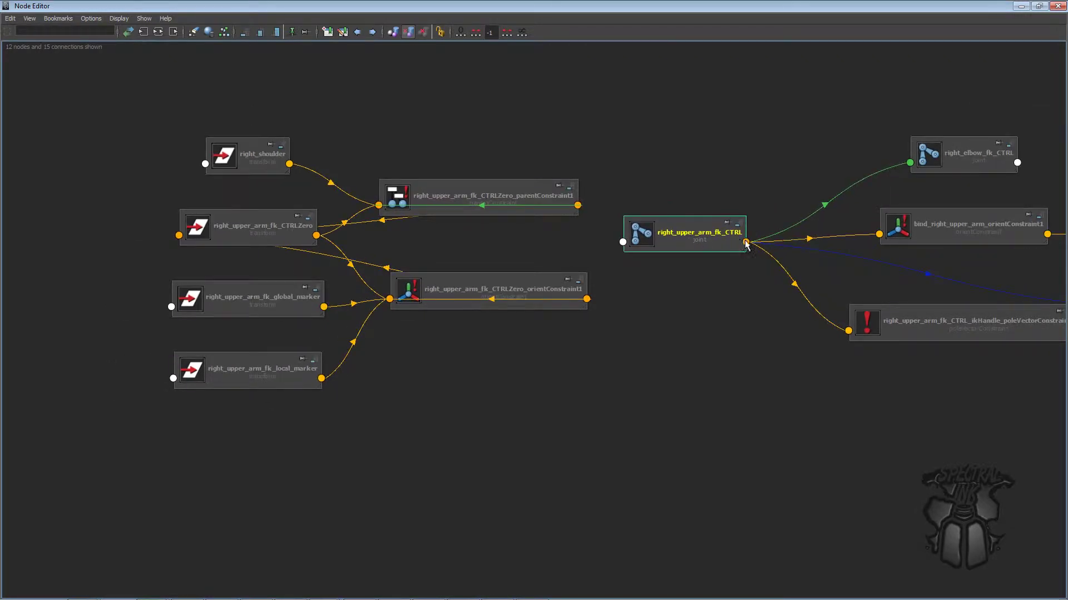
click(746, 243)
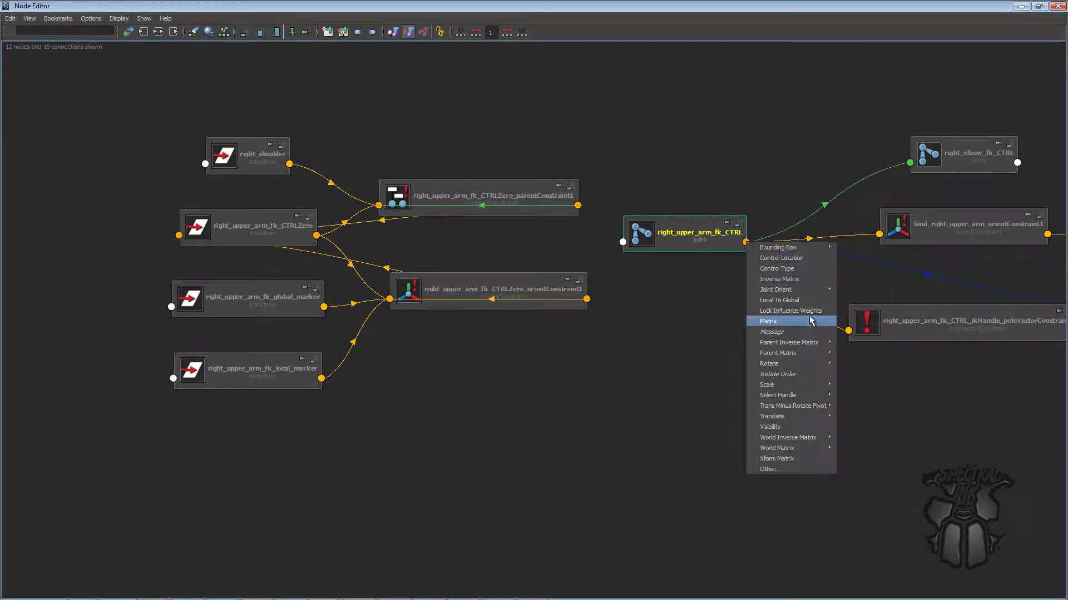
click(779, 300)
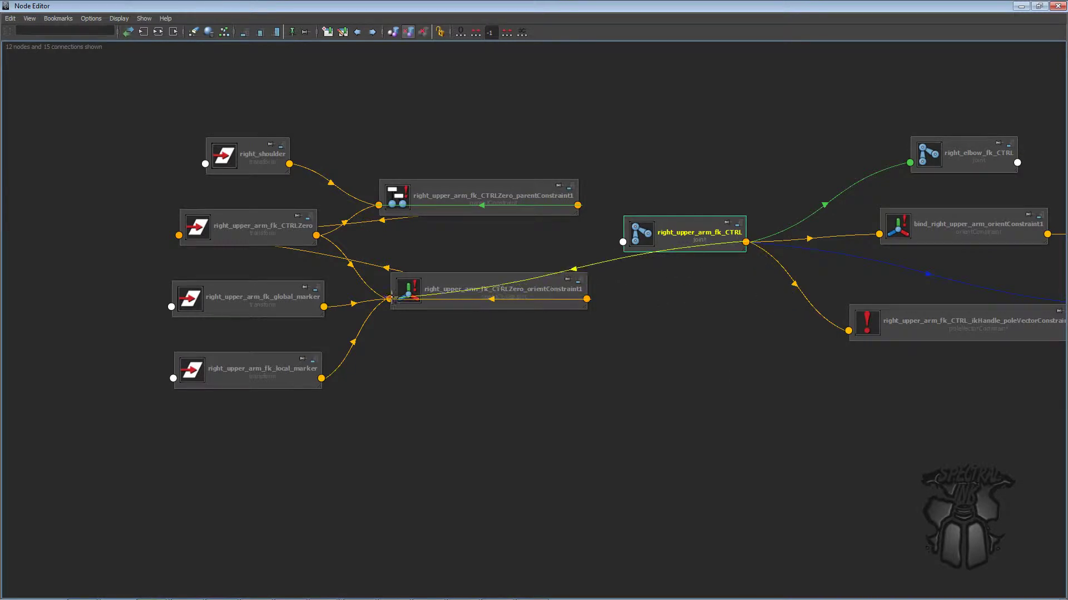
click(389, 299)
mouse_move(428, 327)
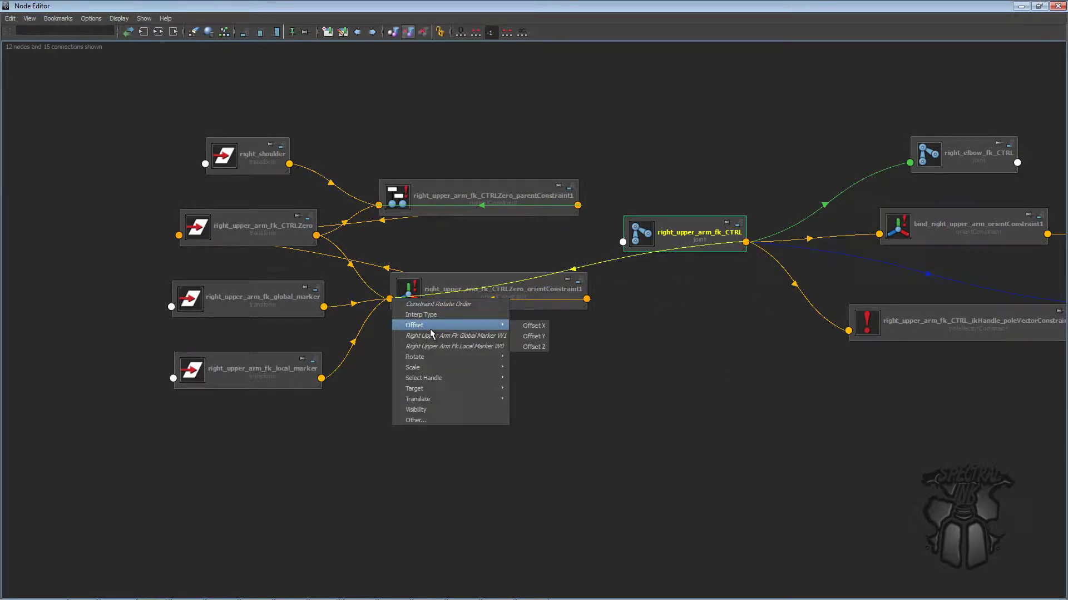
click(486, 337)
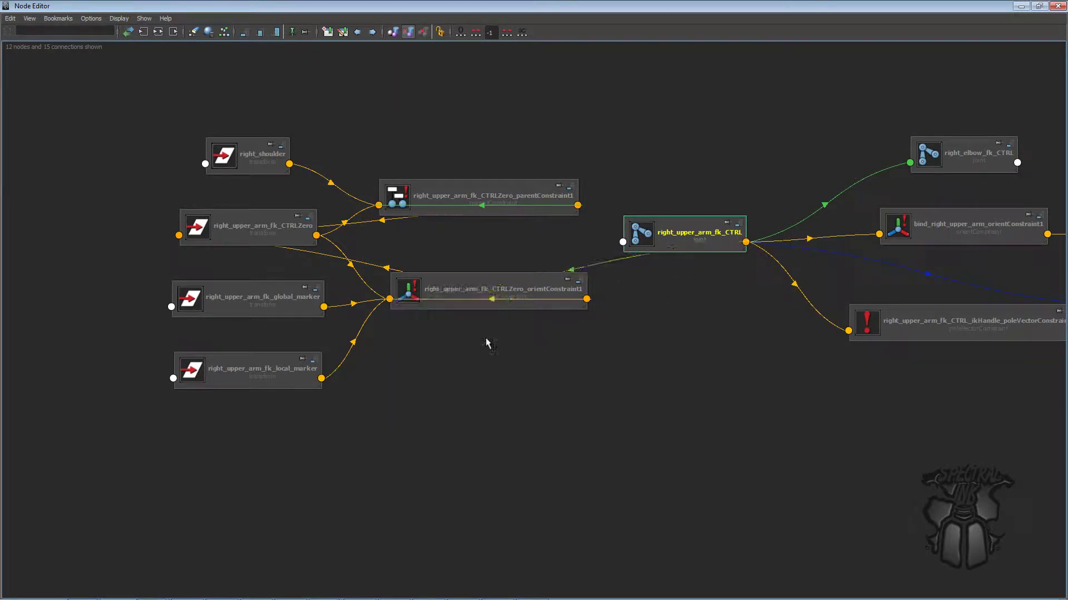
Step: Move the control and orient constraint nodes apart to expose their connection, and check the constraint's marker weights
drag(678, 243, 688, 232)
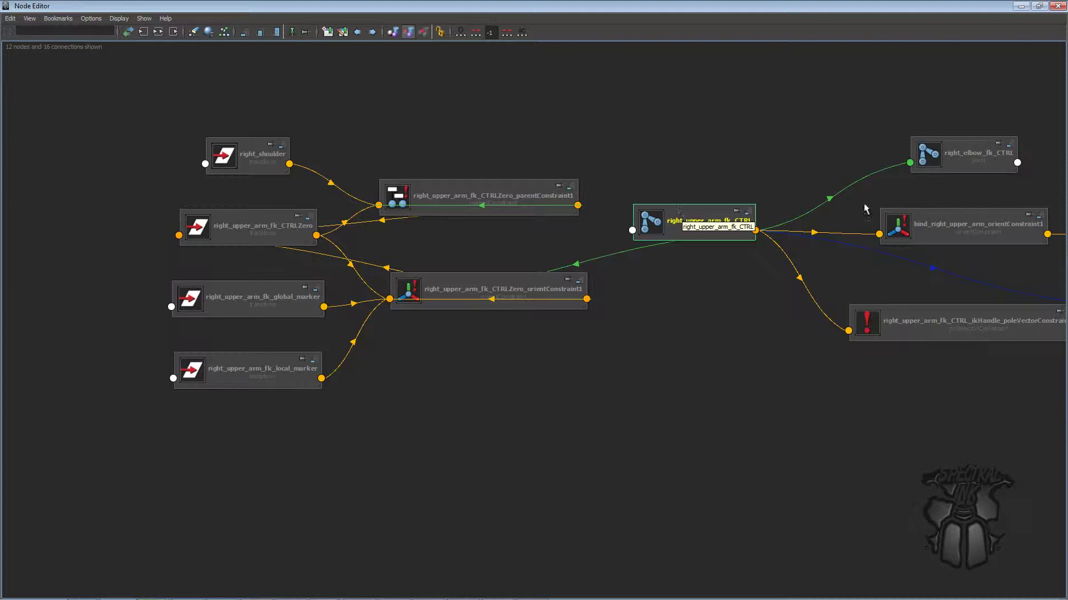
drag(563, 283, 615, 332)
click(1039, 6)
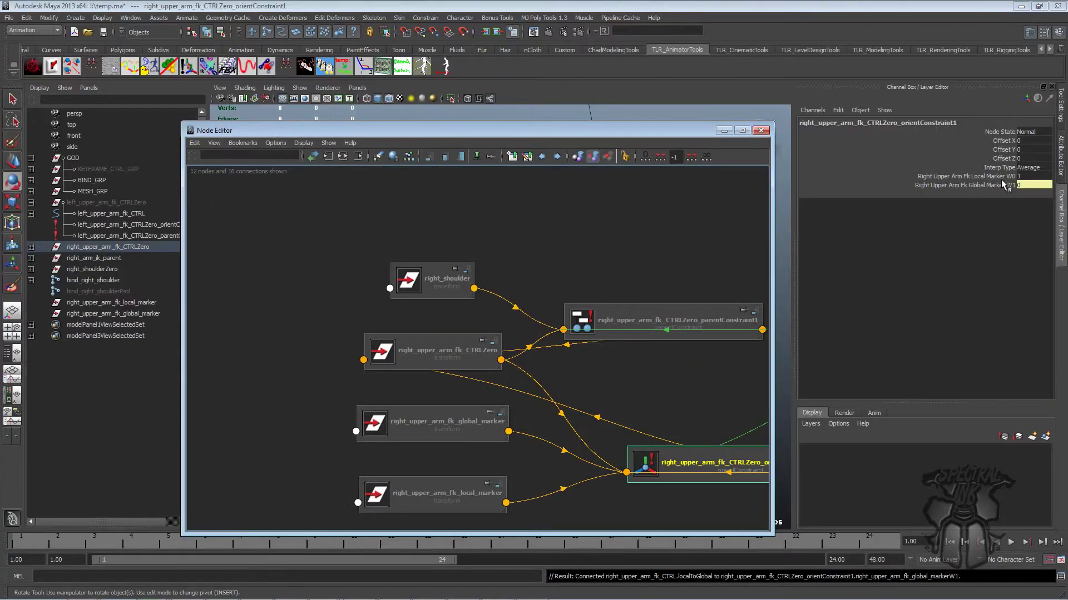
click(999, 177)
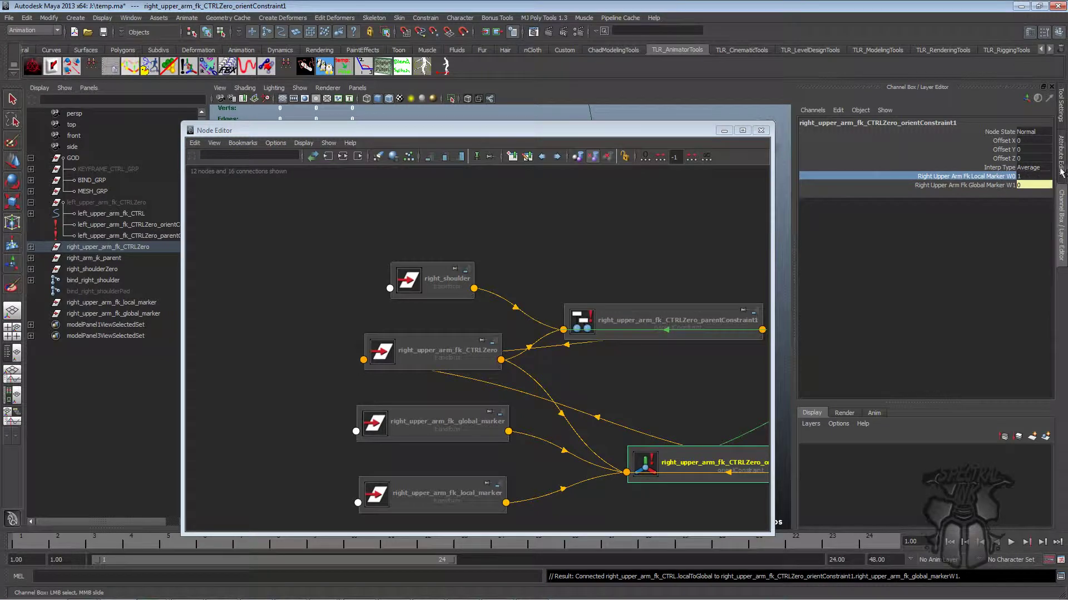
Step: Create a Reverse utility node and place it below right_upper_arm_fk_CTRL in the graph
click(742, 131)
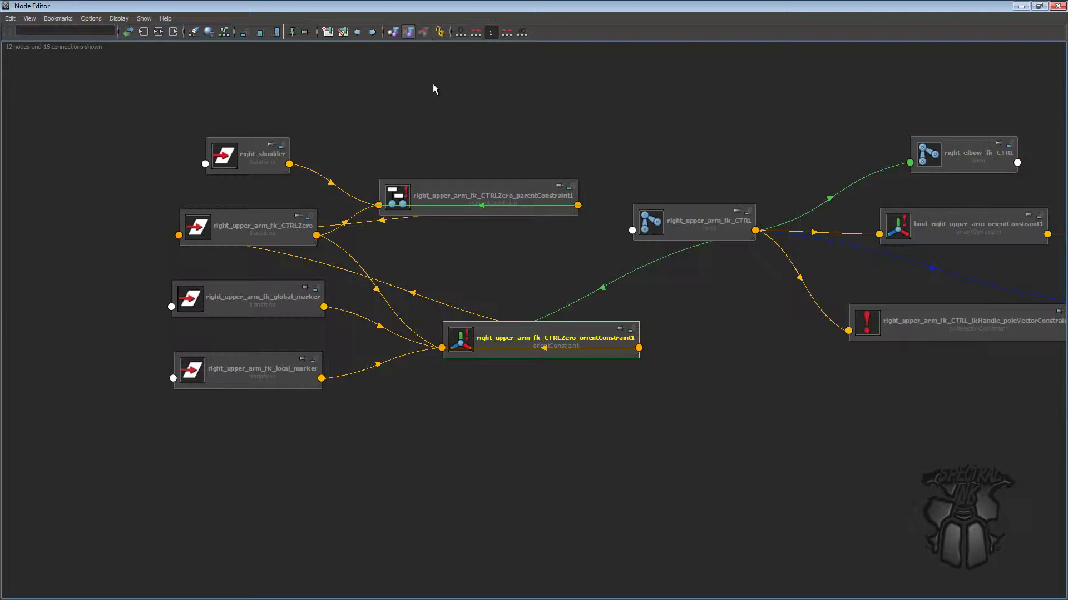
key(Tab)
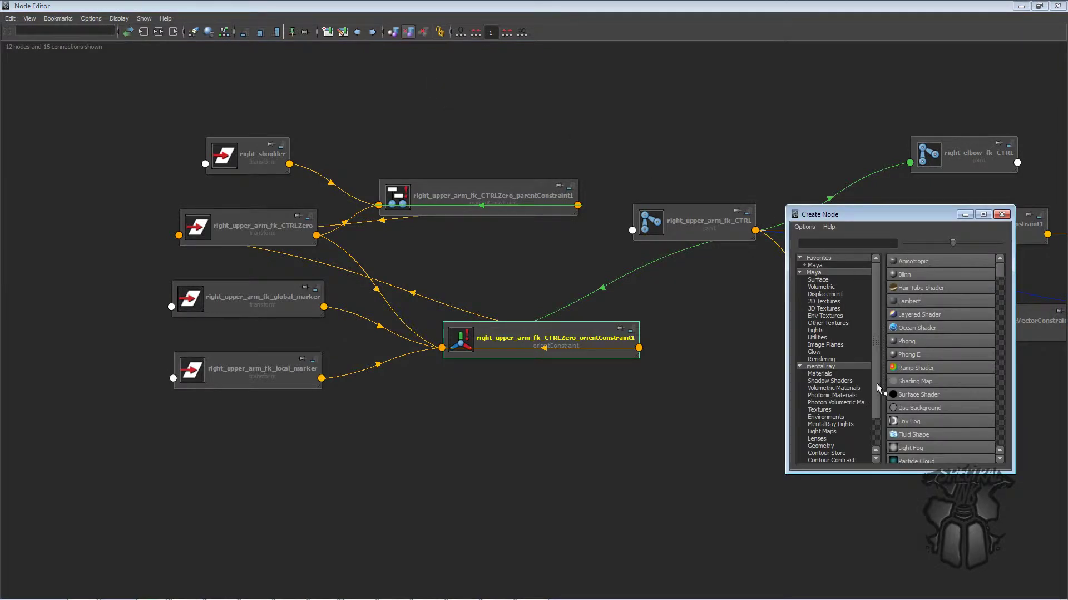
click(827, 338)
drag(1001, 293, 991, 404)
click(921, 381)
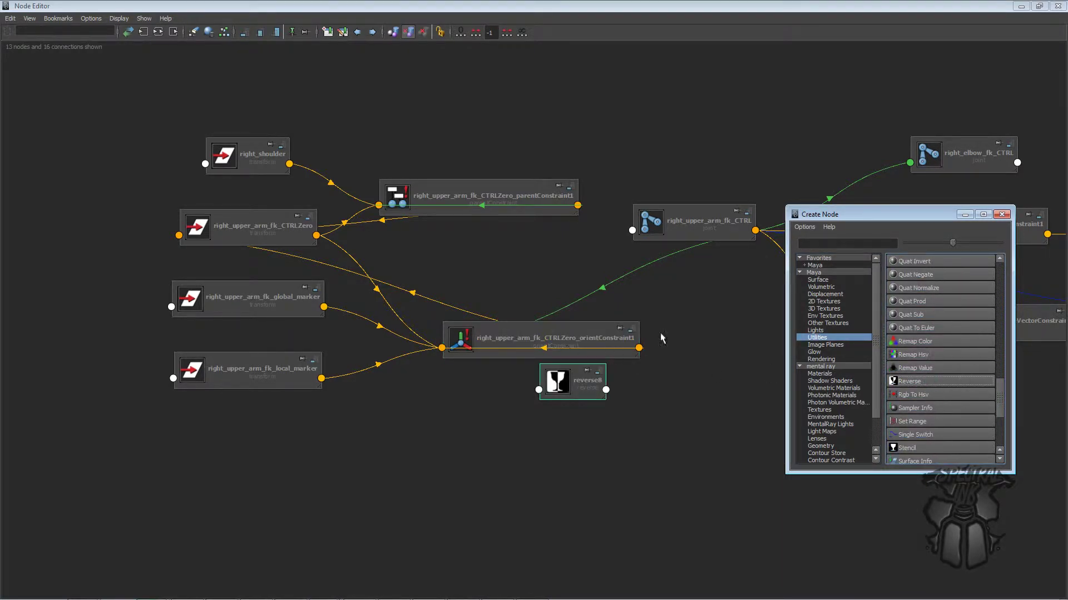
drag(947, 221, 370, 391)
drag(589, 391, 734, 360)
Step: Connect the Local To Global output of right_upper_arm_fk_CTRL to Input X of the reverse node
click(755, 231)
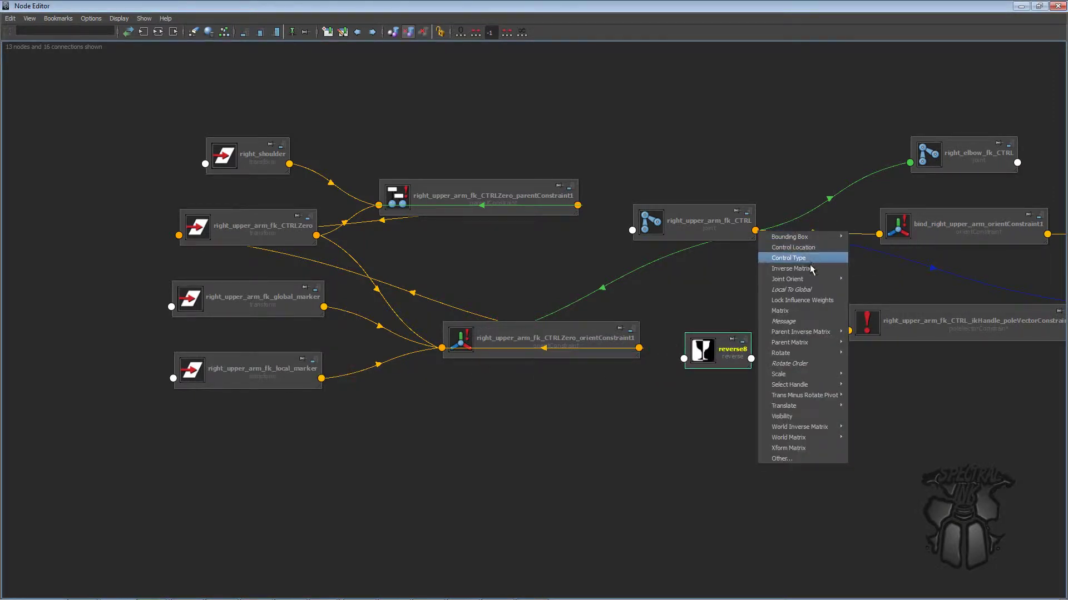
click(828, 290)
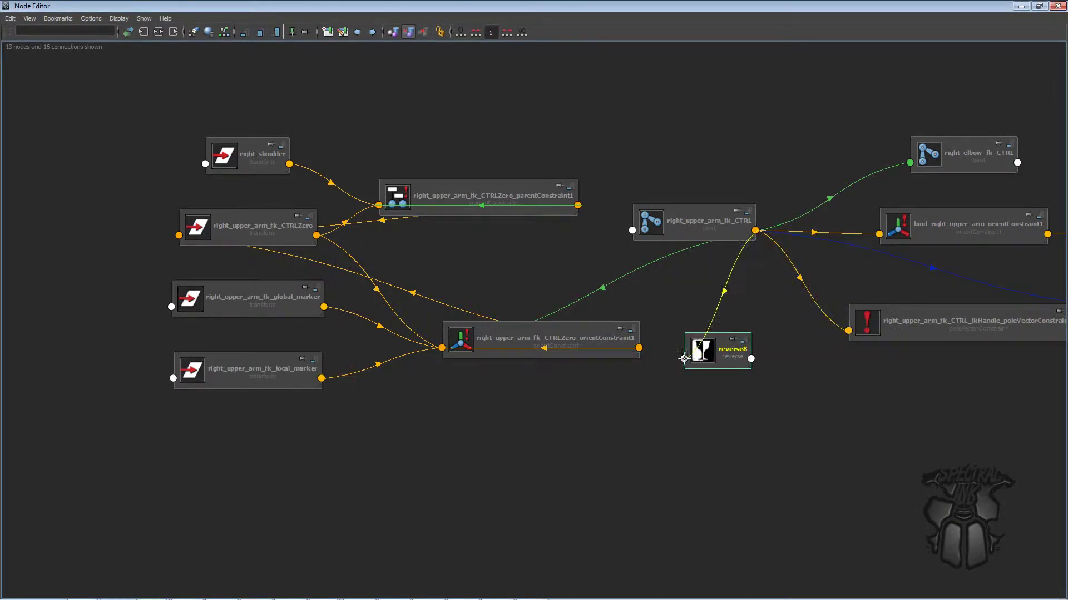
click(683, 359)
mouse_move(708, 365)
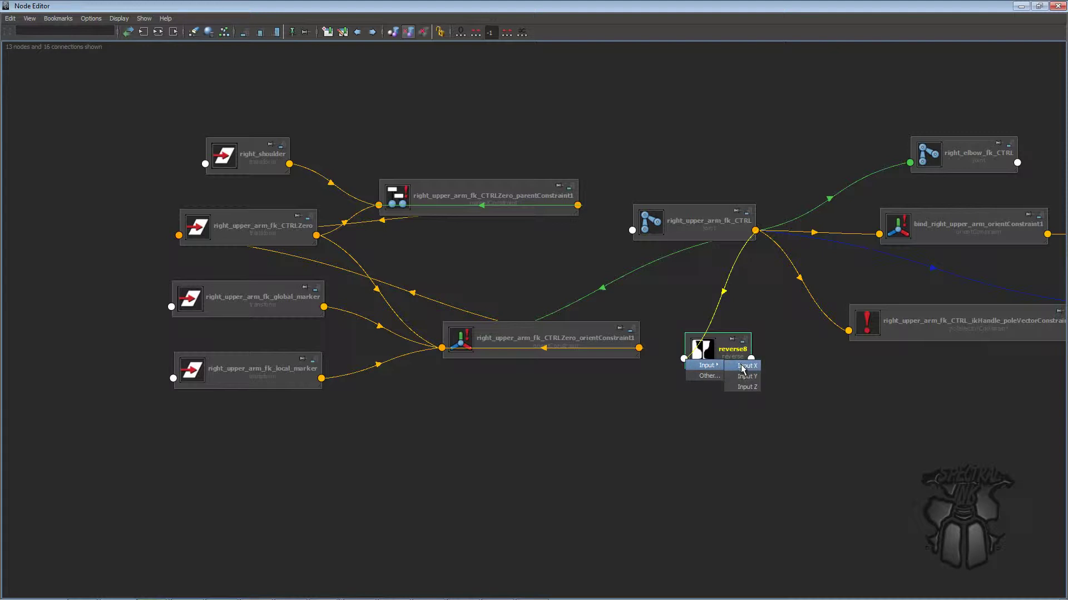
click(742, 366)
drag(734, 352, 741, 333)
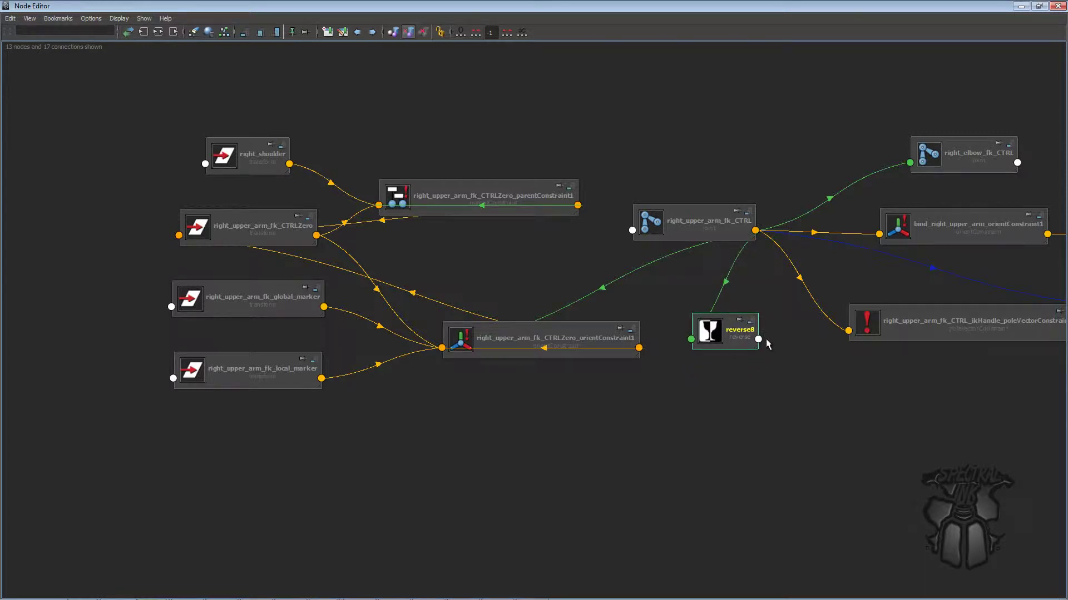
Step: Connect Output X of the reverse node to the Local Marker W0 weight of right_upper_arm_fk_CTRLZero_orientConstraint1
click(758, 341)
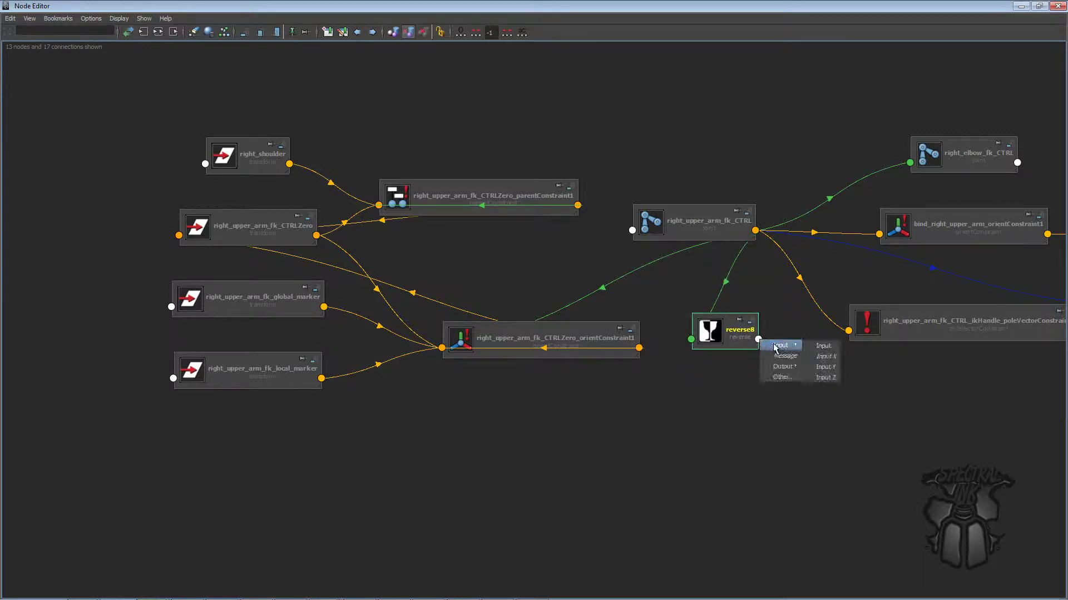
mouse_move(783, 367)
click(828, 378)
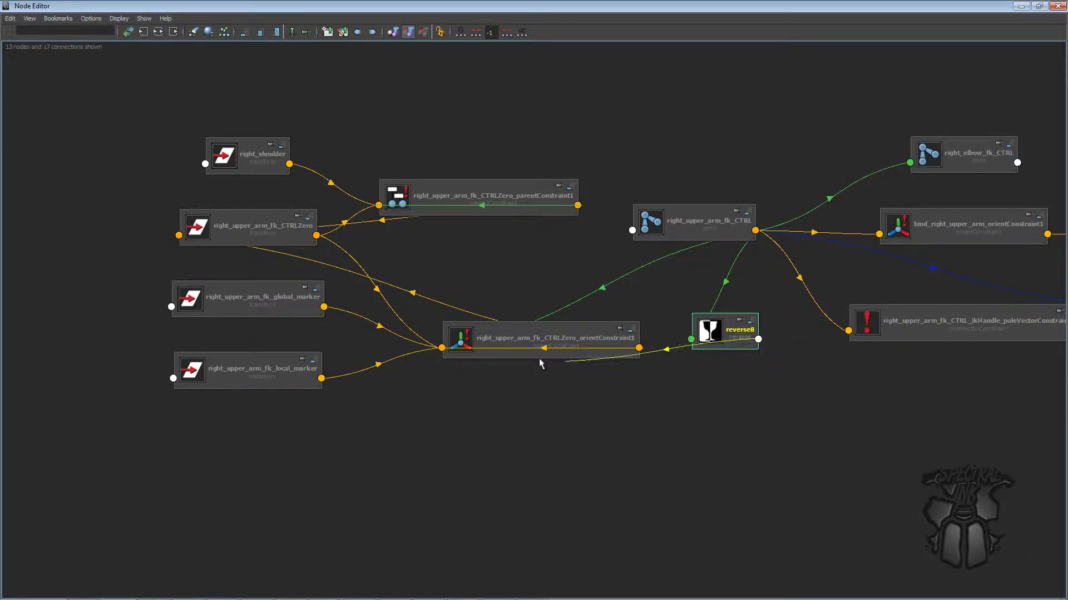
click(443, 349)
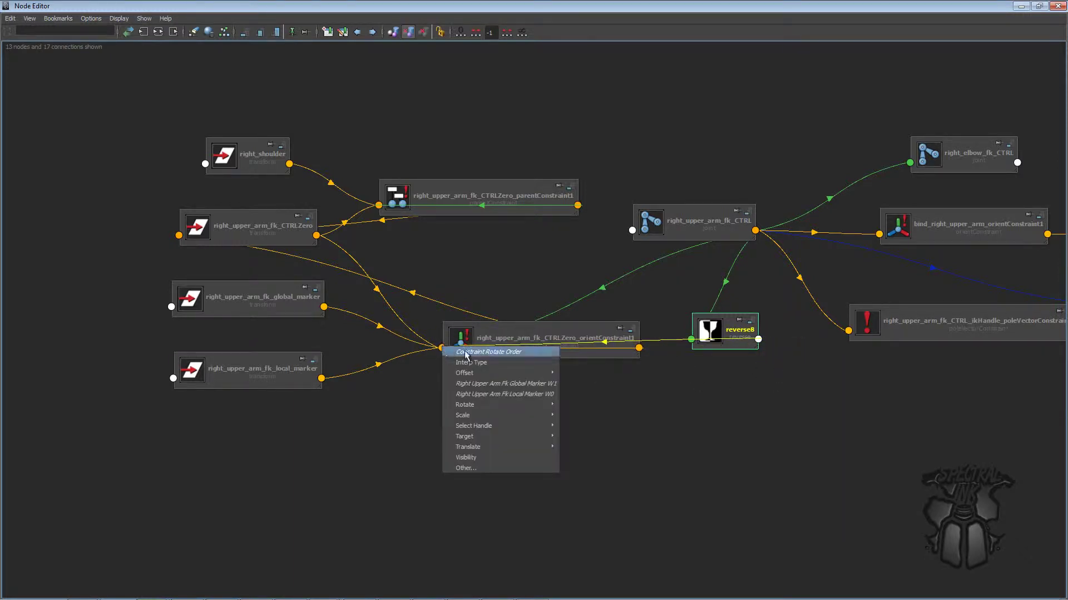
click(525, 395)
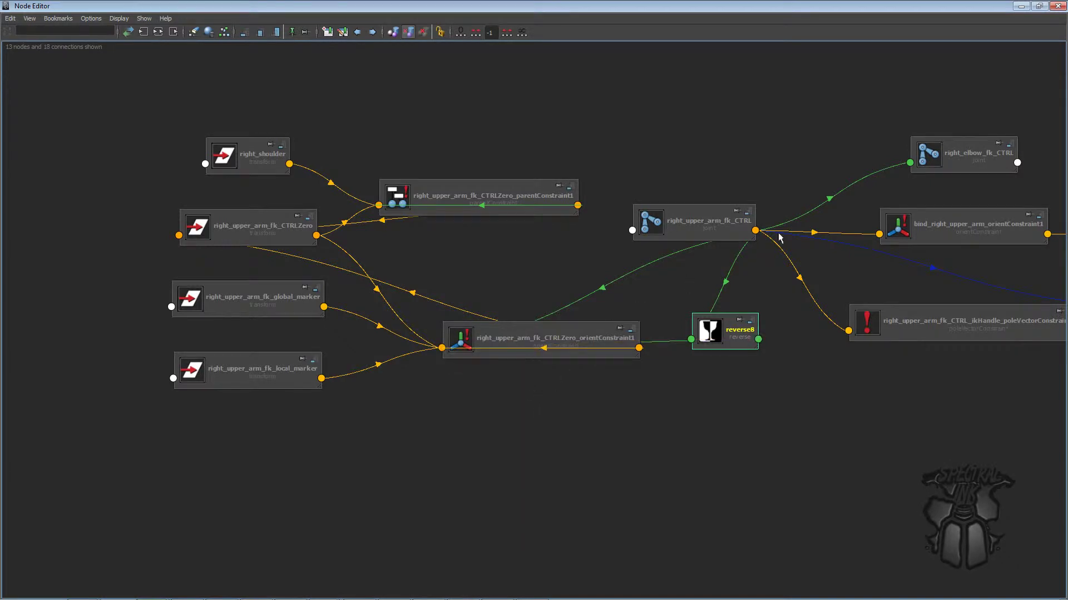
Step: Inspect the driven local and global marker weights on the orient constraint after wiring in the reverse node
click(1038, 6)
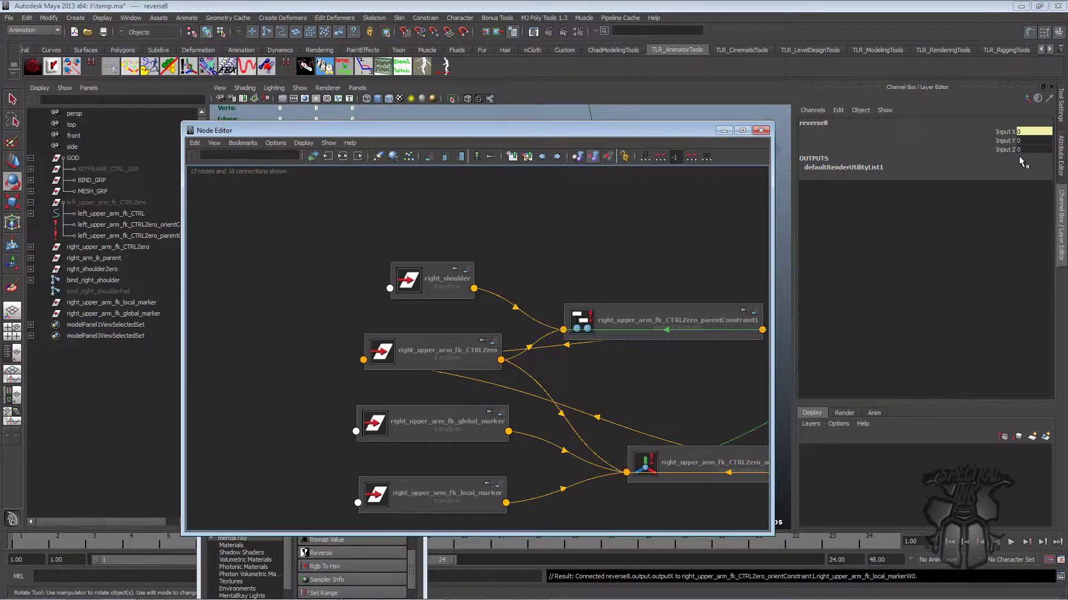
click(680, 463)
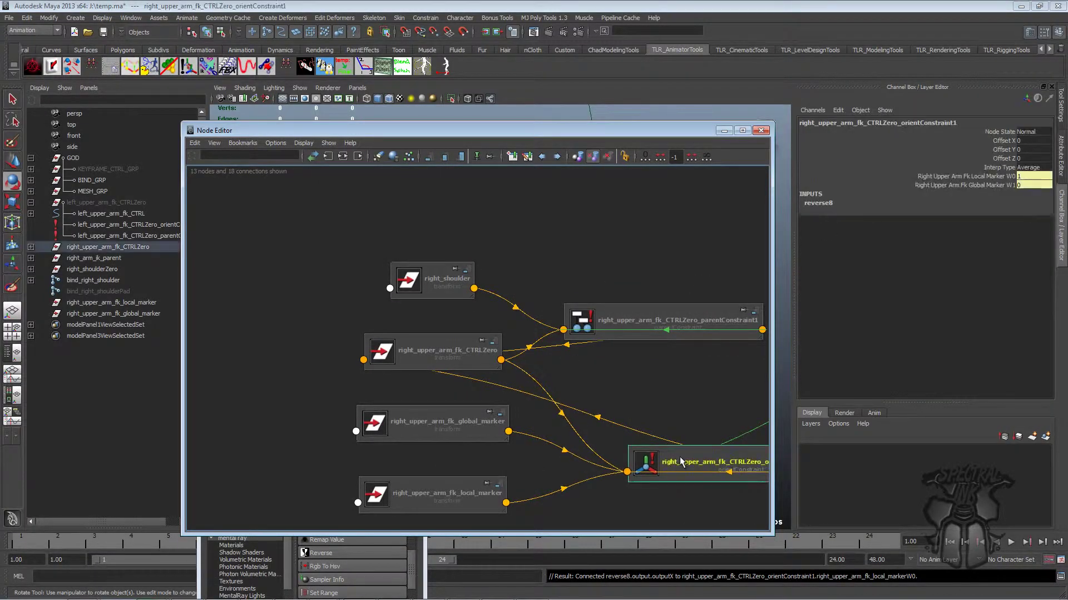
click(976, 176)
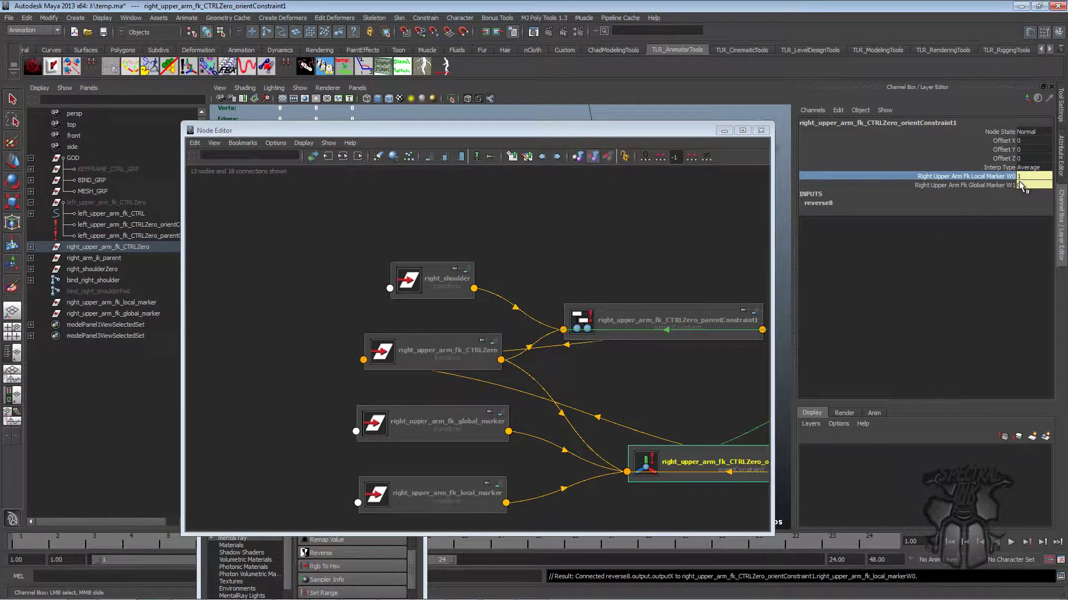
click(994, 184)
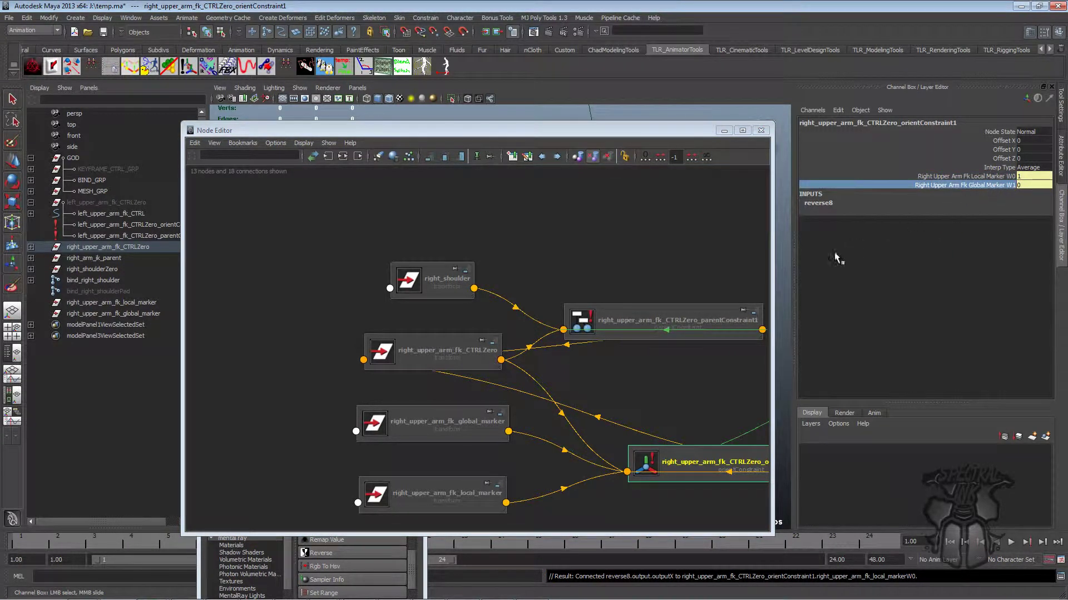
Step: Test Local To Global on right_upper_arm_fk_CTRL at 1 by checking the orient constraint's marker weights, and return it to 0
alt+middle_drag(686, 393, 498, 343)
click(644, 307)
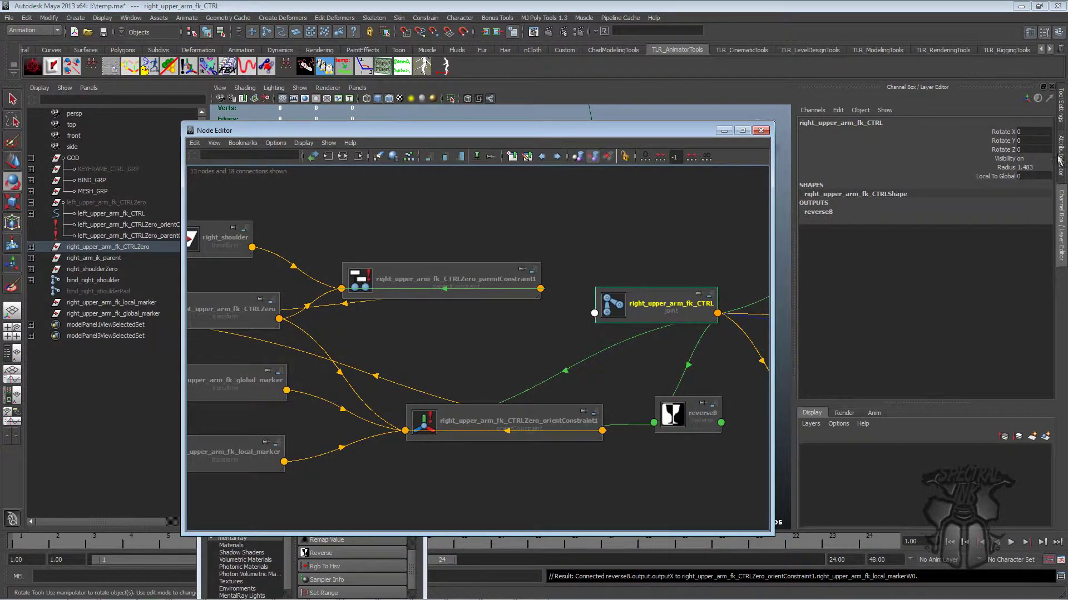
click(998, 176)
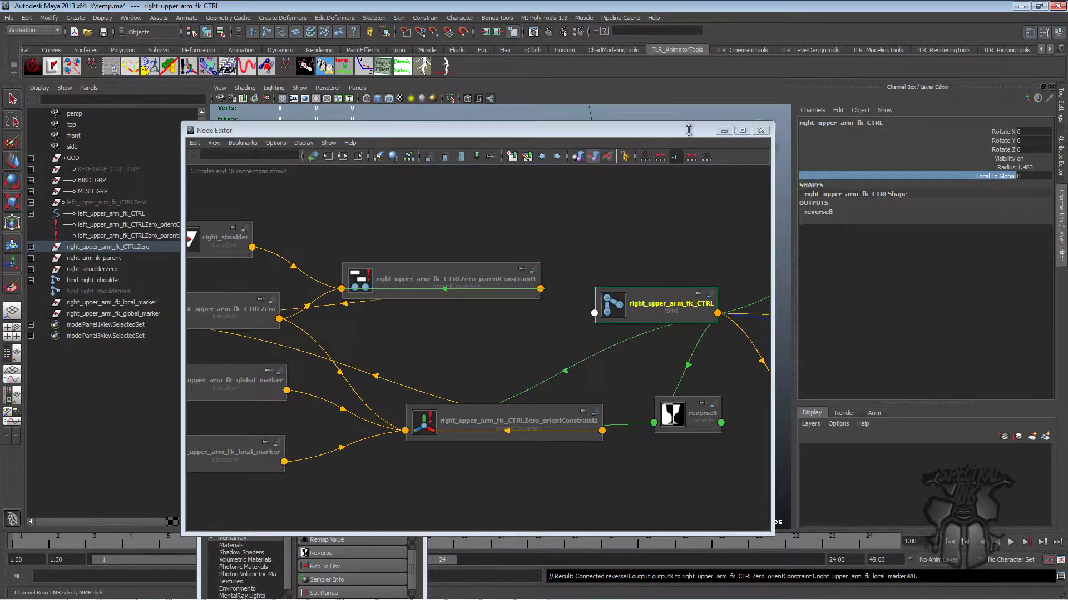
drag(688, 129, 631, 132)
middle_drag(578, 308, 610, 307)
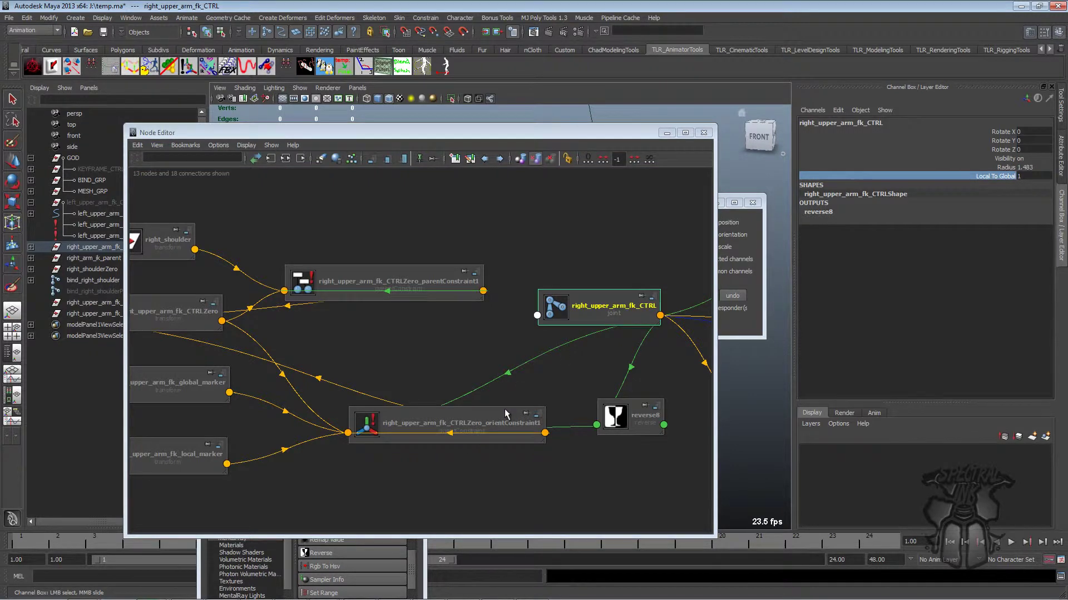
click(506, 414)
click(1036, 186)
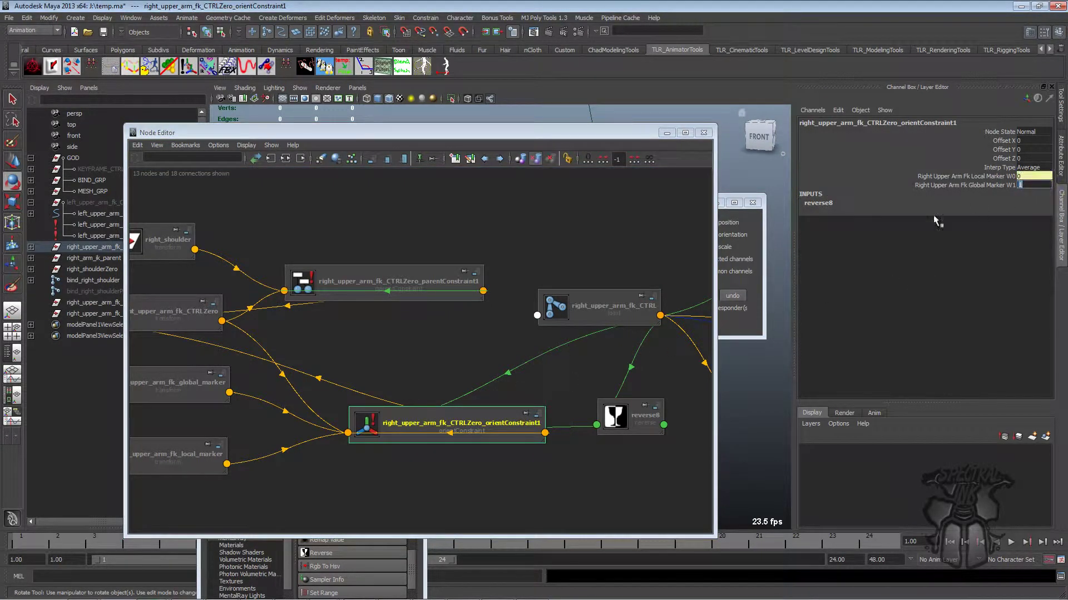
click(620, 298)
click(993, 176)
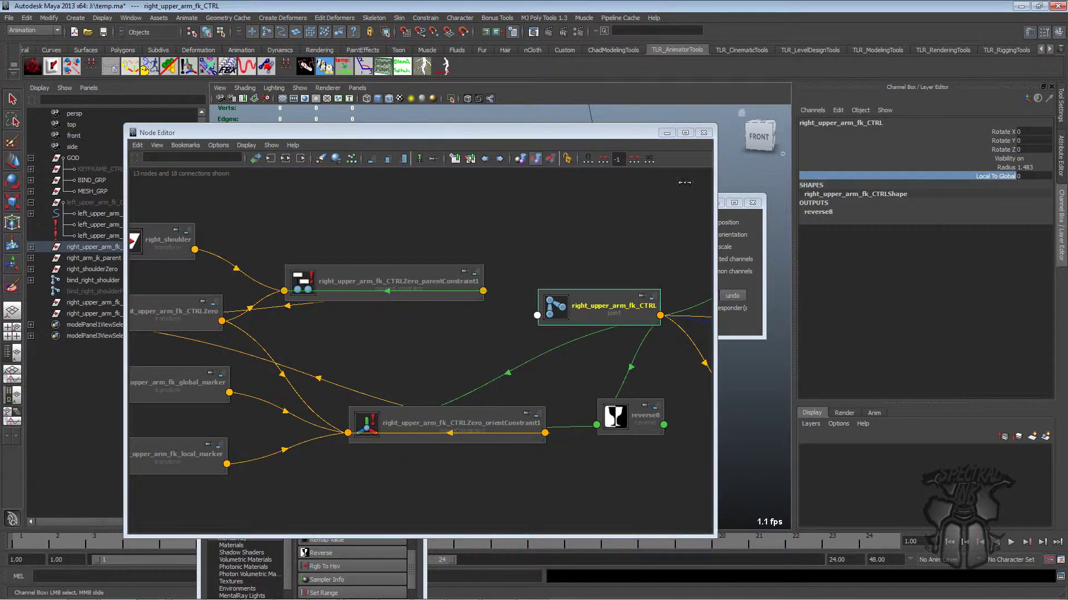
Step: Put the node editor away and parent right_upper_arm_fk_local_marker under the right_shoulder control
click(626, 322)
click(518, 418)
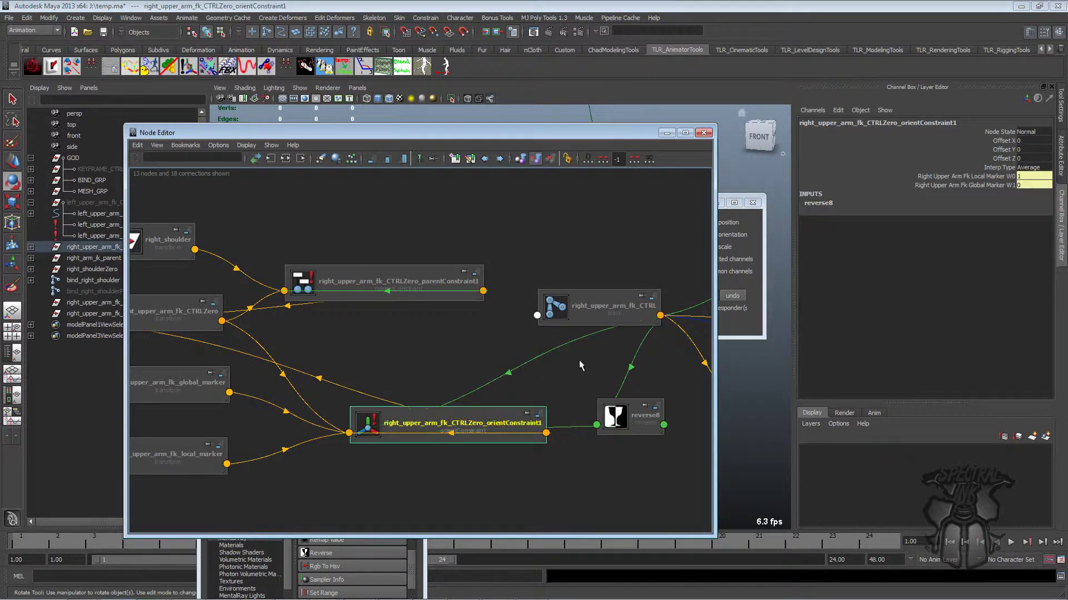
click(666, 132)
click(129, 302)
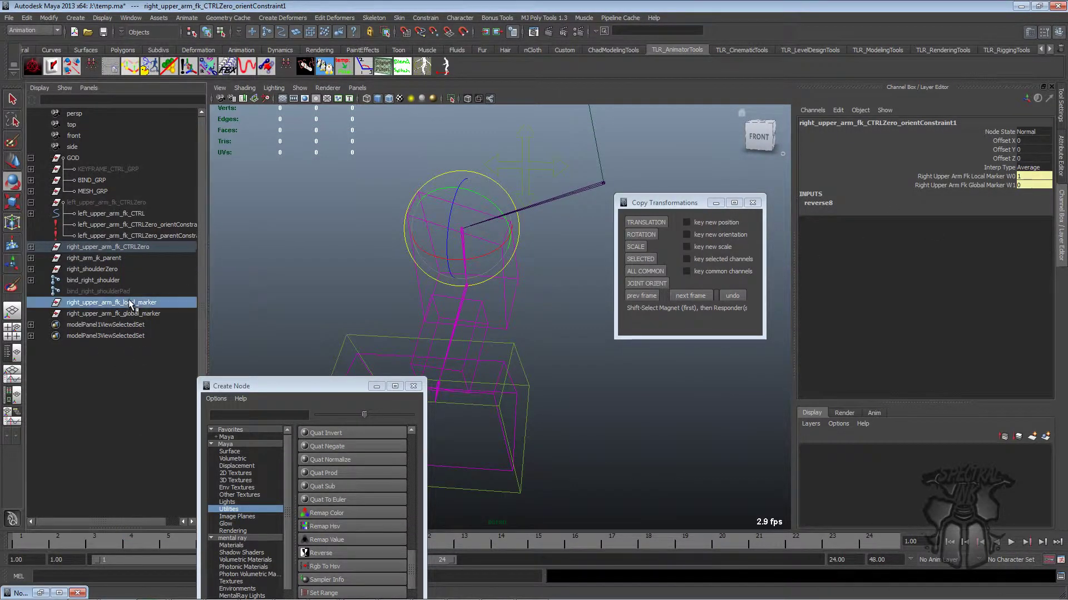
click(640, 234)
shift+click(580, 167)
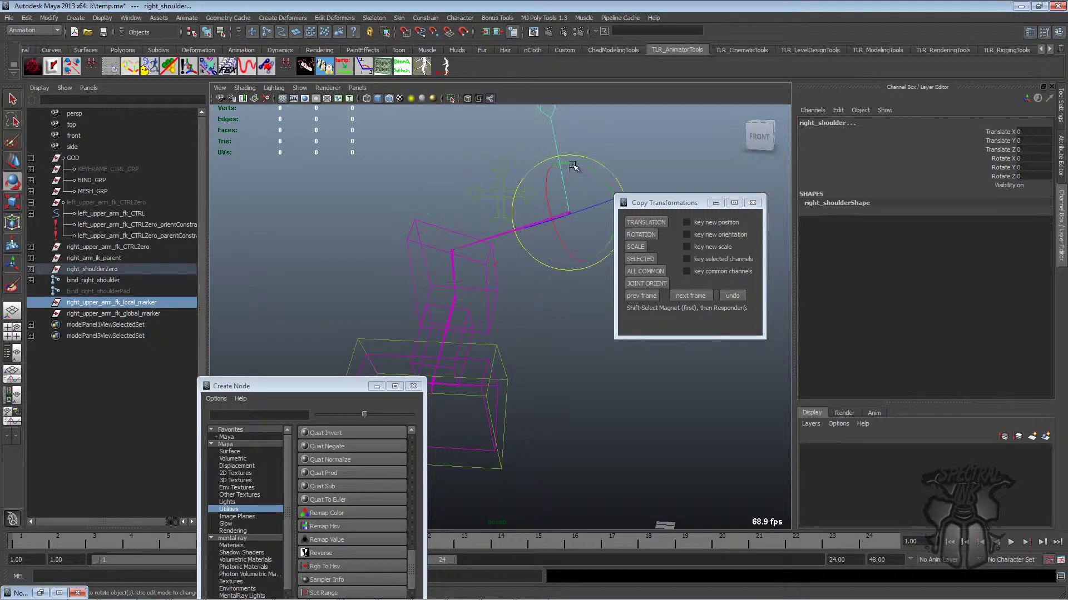
key(Delete)
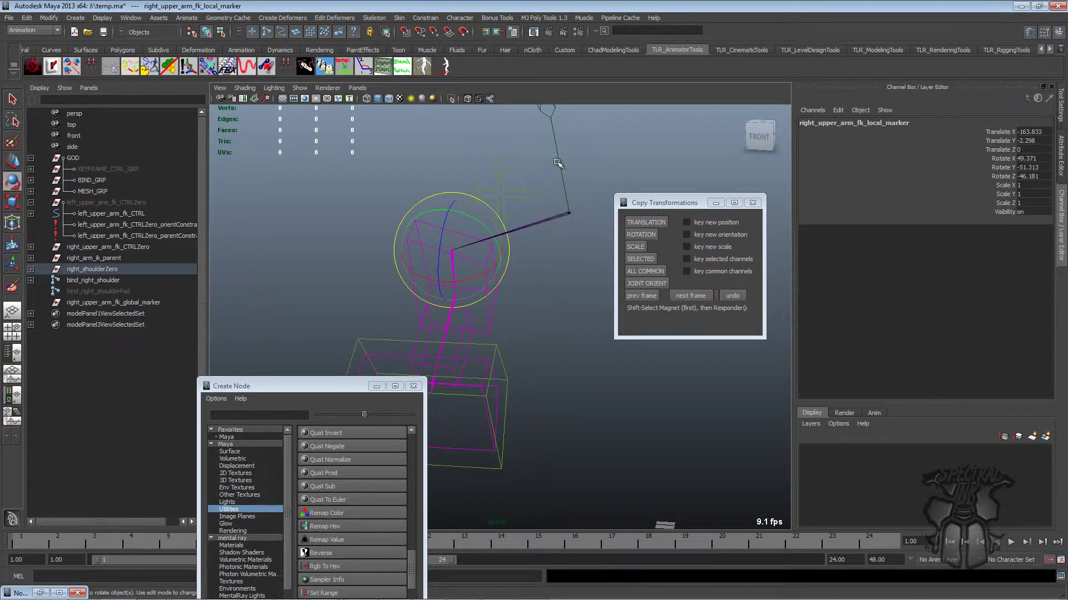
Step: Parent right_upper_arm_fk_global_marker under globalGrp inside CTRL_GRP, and collapse the expanded hierarchy
click(117, 305)
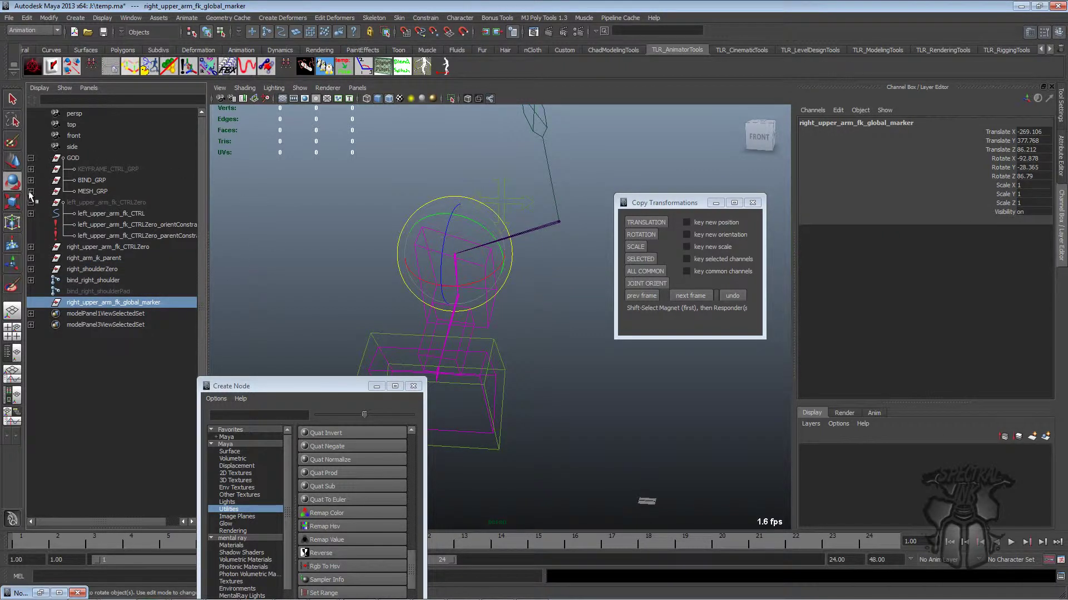
click(30, 170)
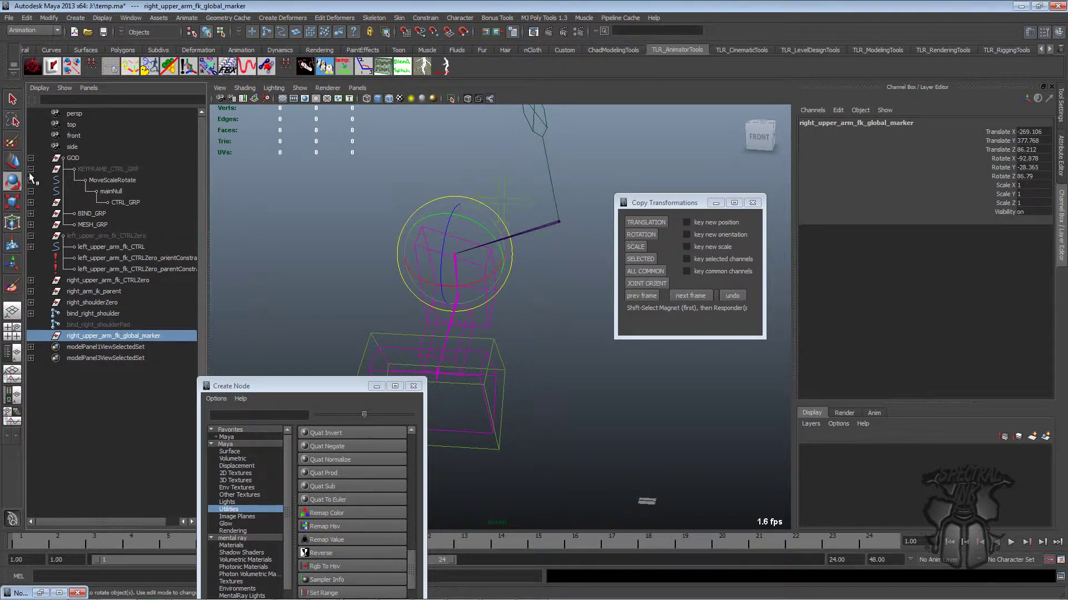
click(31, 203)
click(140, 213)
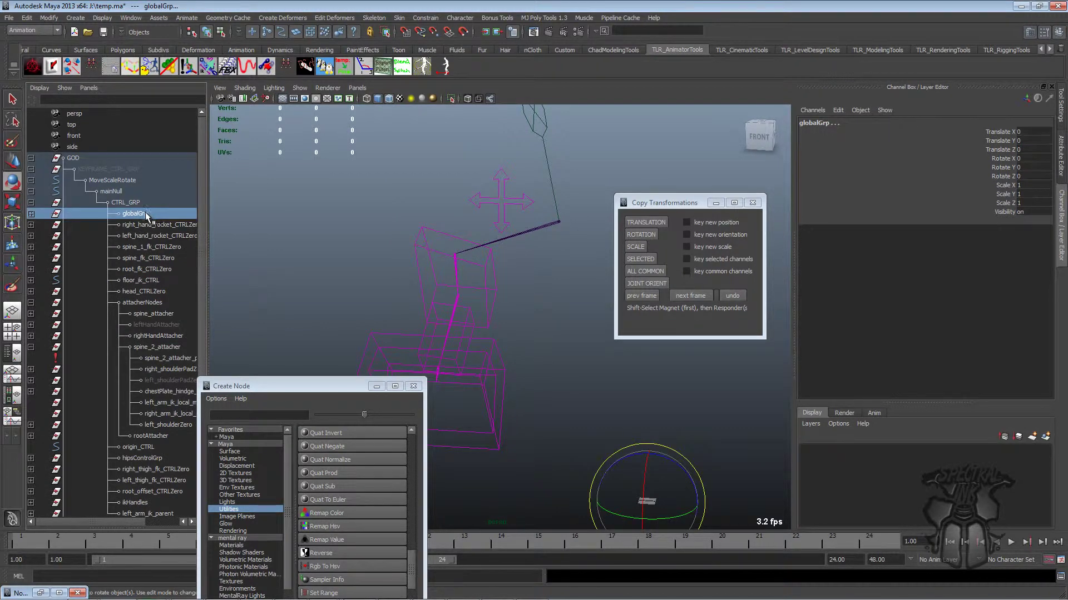
click(31, 180)
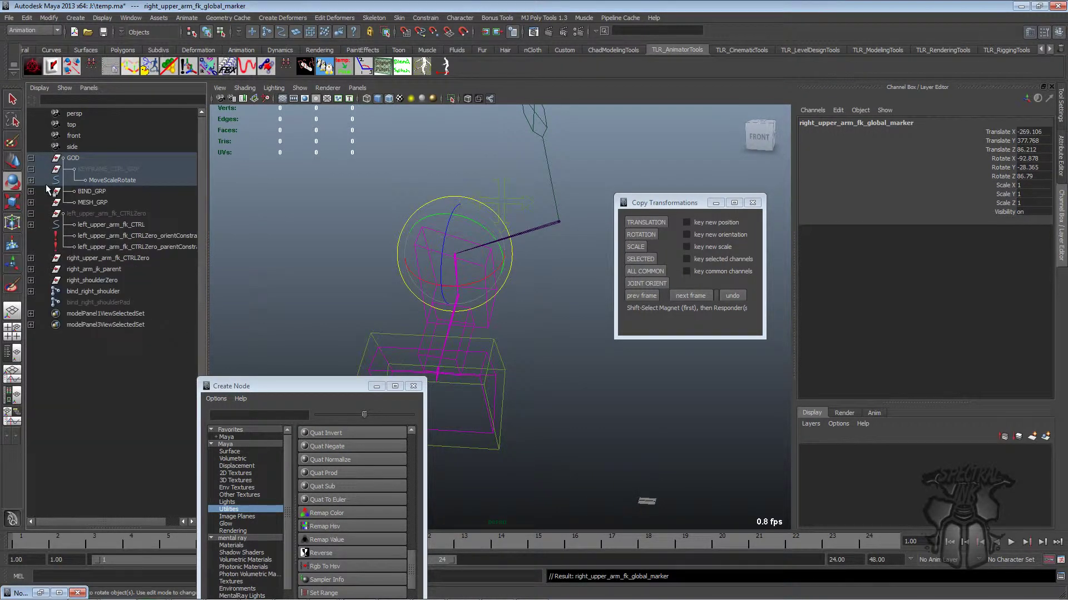
click(30, 169)
Step: Test the arm's space switching by rotating right_shoulder and changing Local To Global on right_upper_arm_fk_CTRL, and reset the shoulder rotation to 0
click(573, 182)
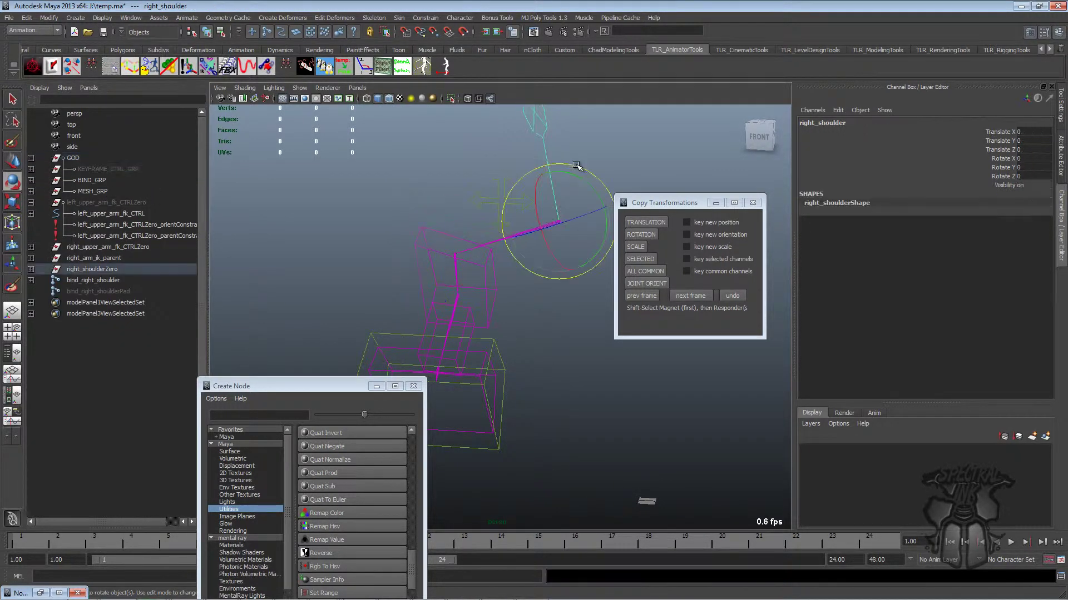
mouse_move(574, 182)
mouse_down()
mouse_move(591, 210)
mouse_move(560, 174)
mouse_move(594, 214)
mouse_move(581, 182)
mouse_move(592, 222)
mouse_move(581, 187)
mouse_up()
click(483, 163)
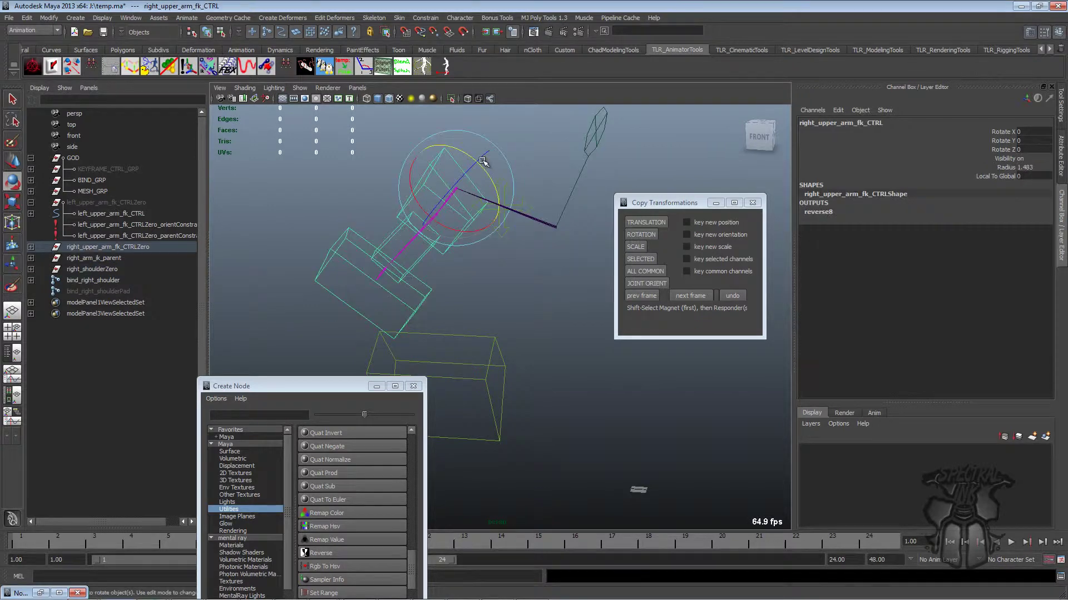
click(992, 177)
click(609, 154)
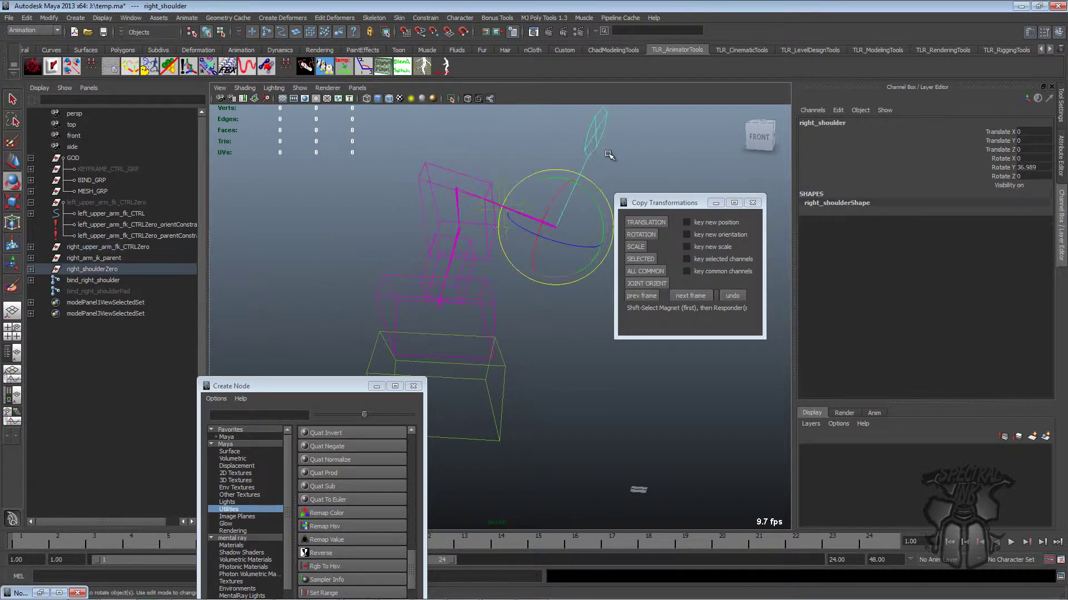
drag(591, 196, 554, 168)
drag(1033, 168, 1026, 174)
text(0)
key(Return)
Step: Clear the Create Node and Copy Transformations windows from the view and examine IK Blend and Ik Wrist on right_hand_ik_CTRL
click(304, 389)
drag(303, 387, 903, 308)
alt+drag(453, 291, 544, 278)
click(556, 305)
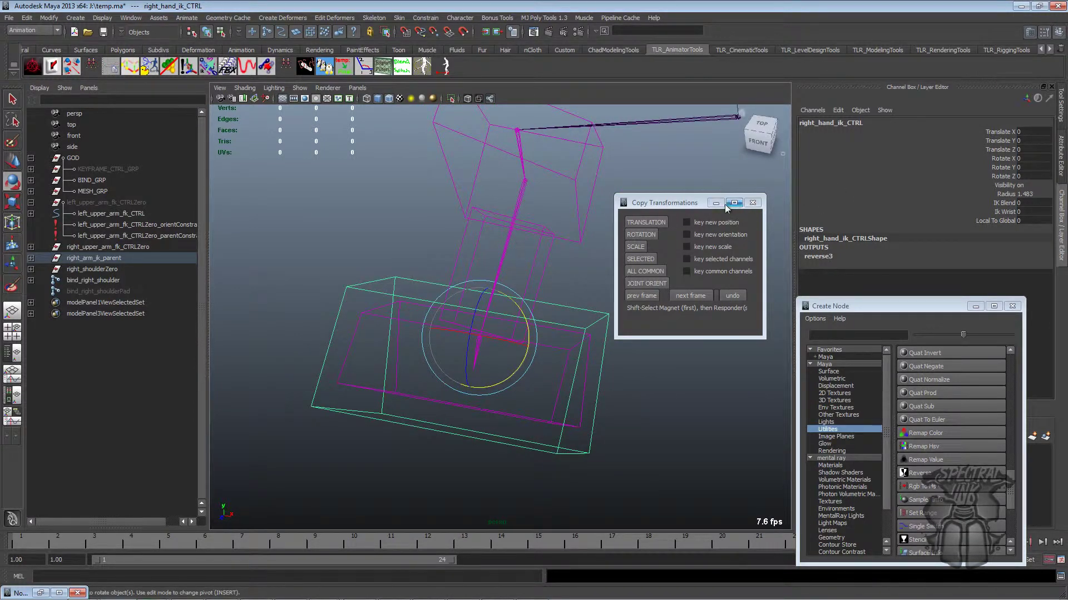
click(752, 203)
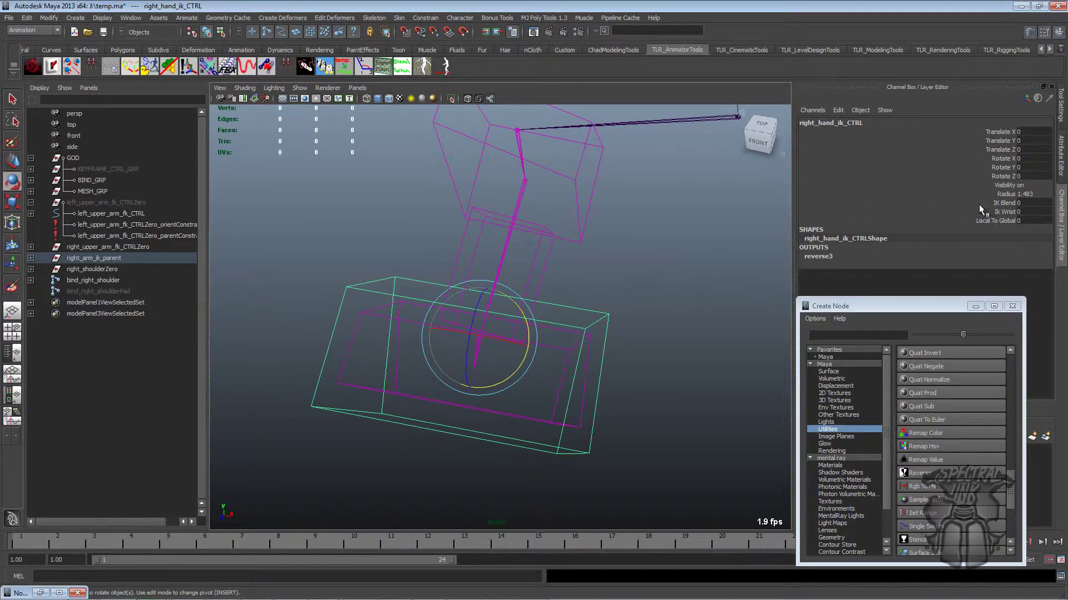
drag(1023, 202, 1026, 212)
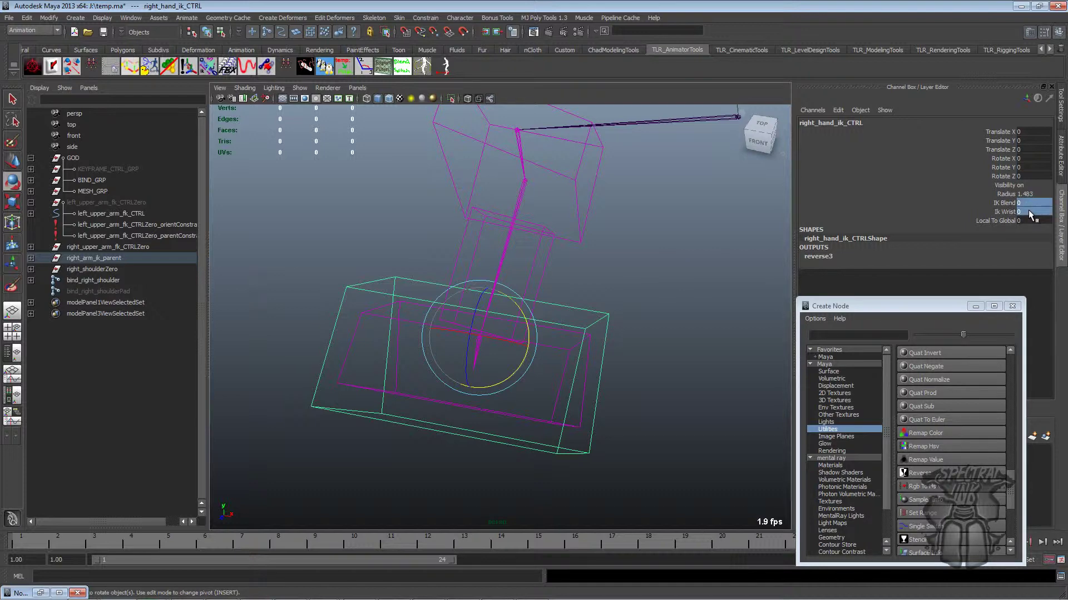
alt+middle_drag(567, 263, 602, 249)
alt+right_drag(602, 249, 647, 254)
drag(636, 335, 667, 250)
drag(1025, 203, 1026, 211)
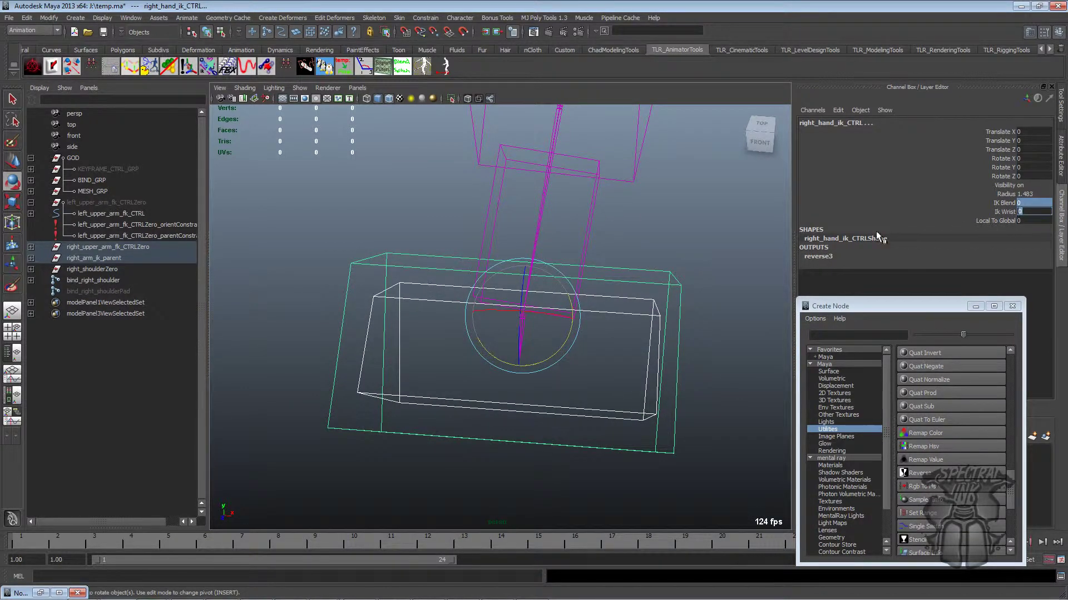
Step: Orient-constrain the bind_right_hand joint to both right_hand_ik_CTRL and right_hand_fk_CTRL
click(672, 301)
shift+click(659, 315)
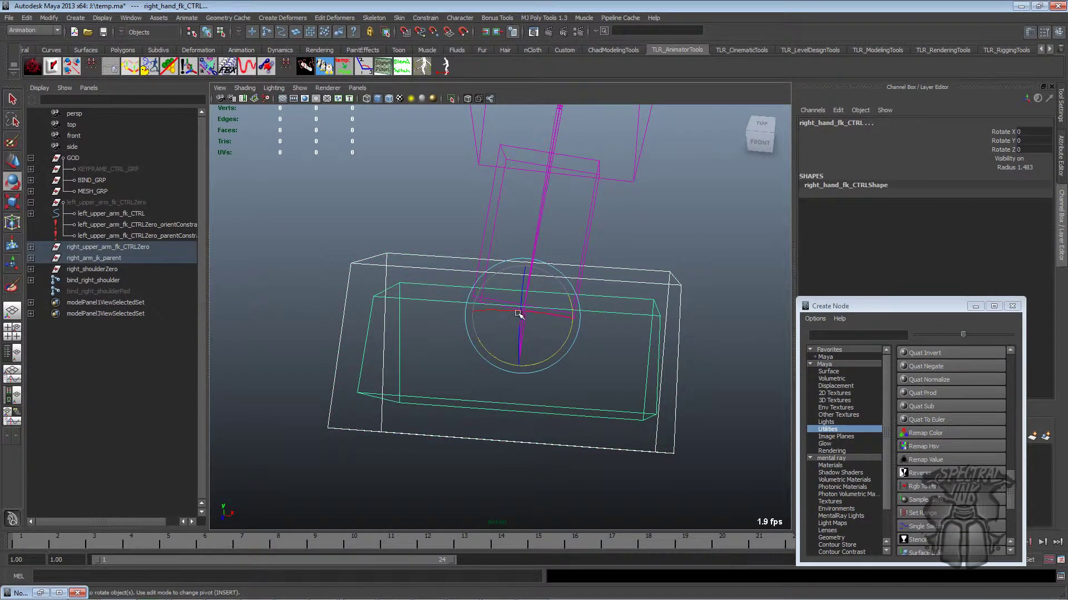
click(663, 284)
shift+click(652, 301)
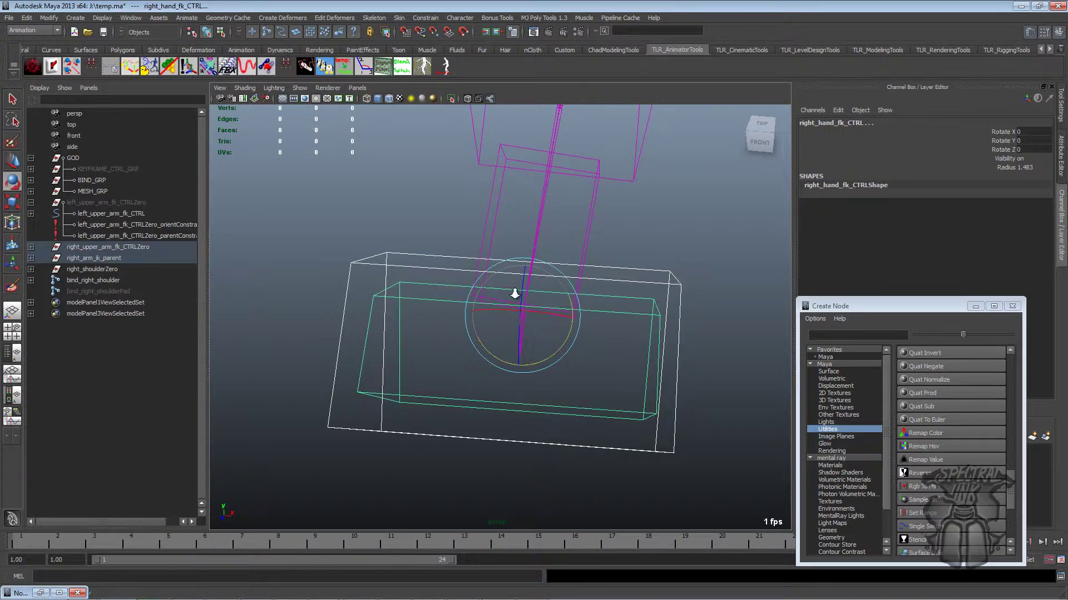
alt+right_drag(512, 293, 566, 332)
click(535, 323)
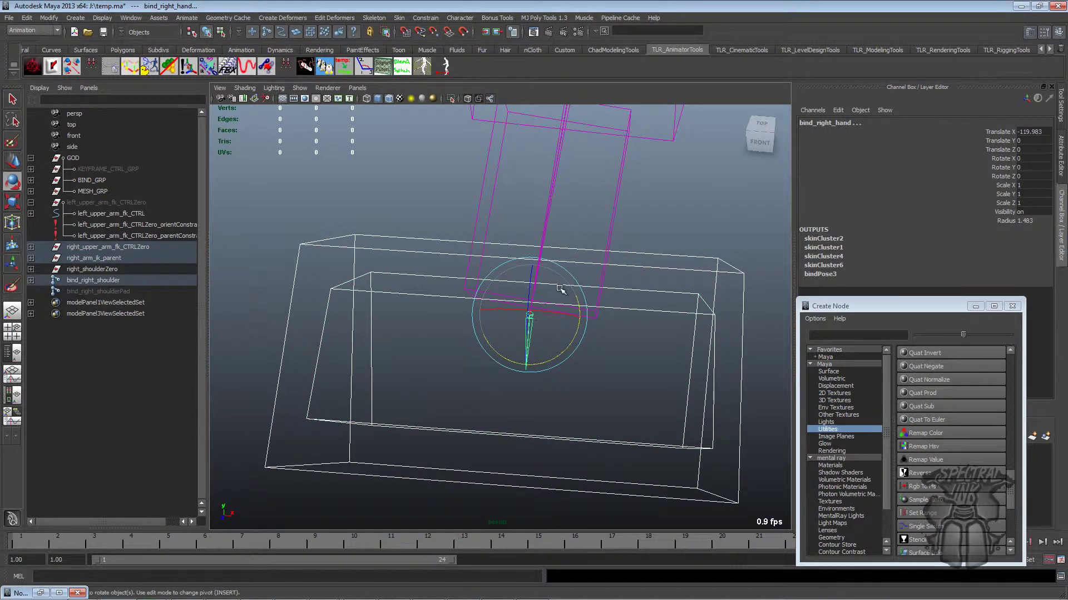
click(425, 17)
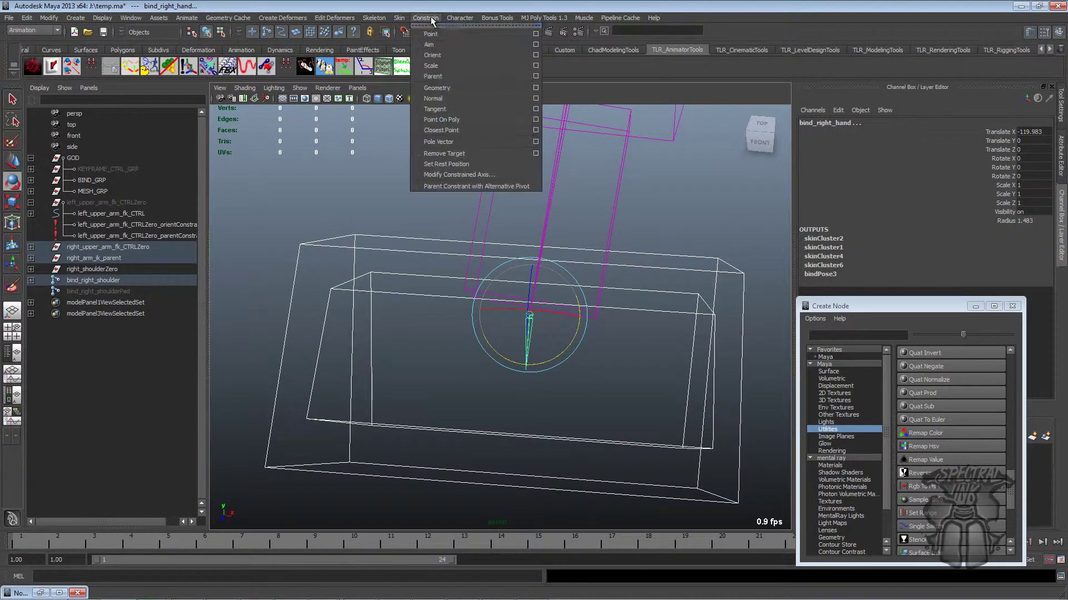
click(456, 58)
alt+drag(528, 239, 541, 245)
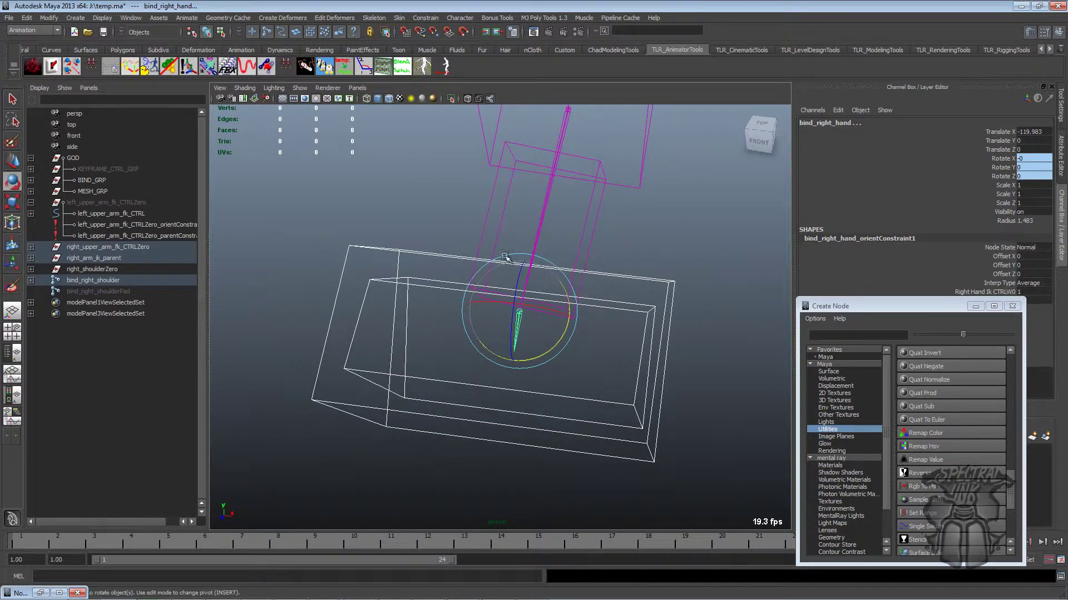
Step: Graph the input and output connections of the hand controls and bind_right_hand in the maximized node editor, moving right_hand_ik_CTRL clear of its neighbours
click(40, 593)
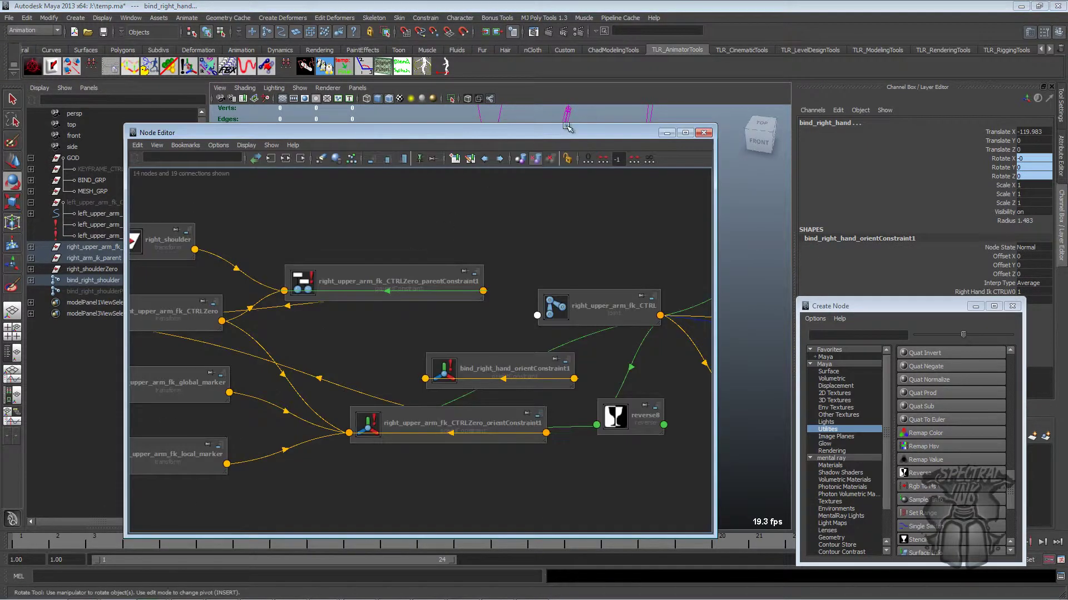
click(685, 132)
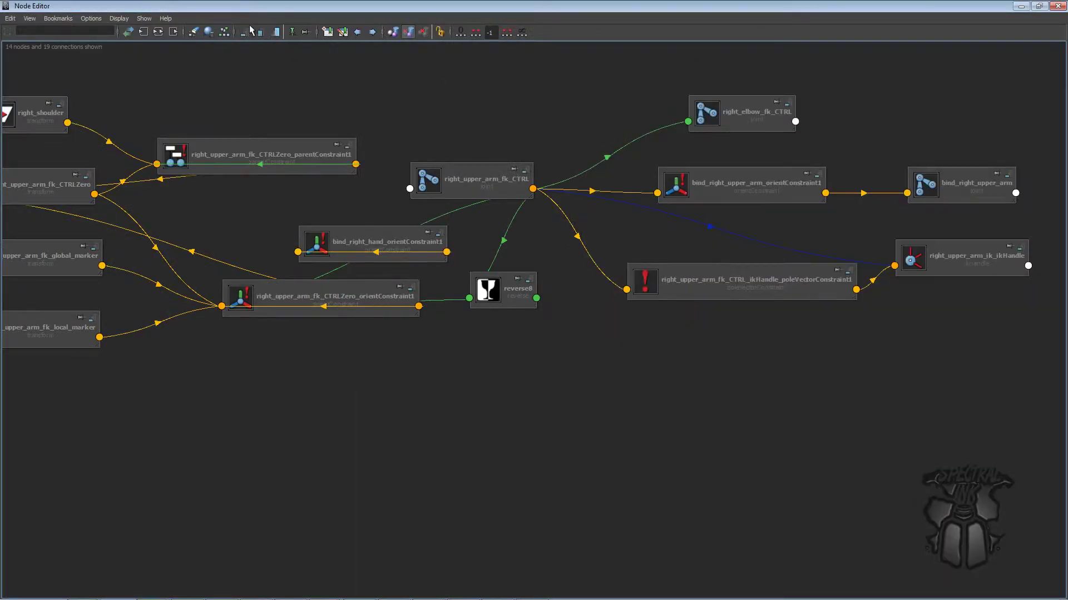
click(158, 32)
click(432, 201)
alt+right_drag(439, 208, 410, 230)
alt+middle_drag(409, 231, 543, 250)
alt+right_drag(543, 251, 487, 228)
click(333, 232)
alt+right_drag(644, 245, 559, 225)
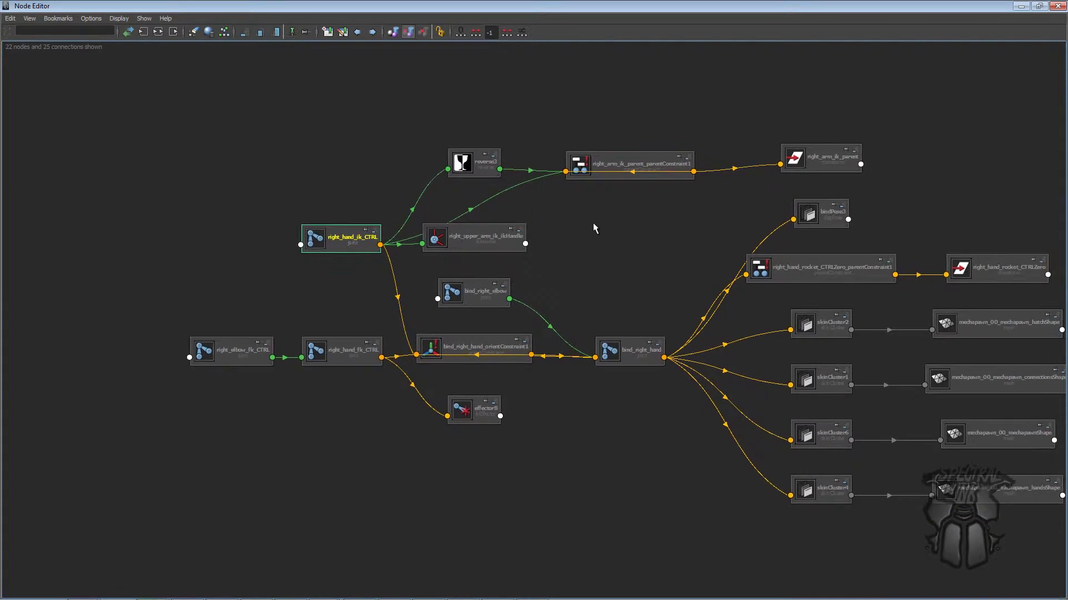
drag(320, 233, 304, 237)
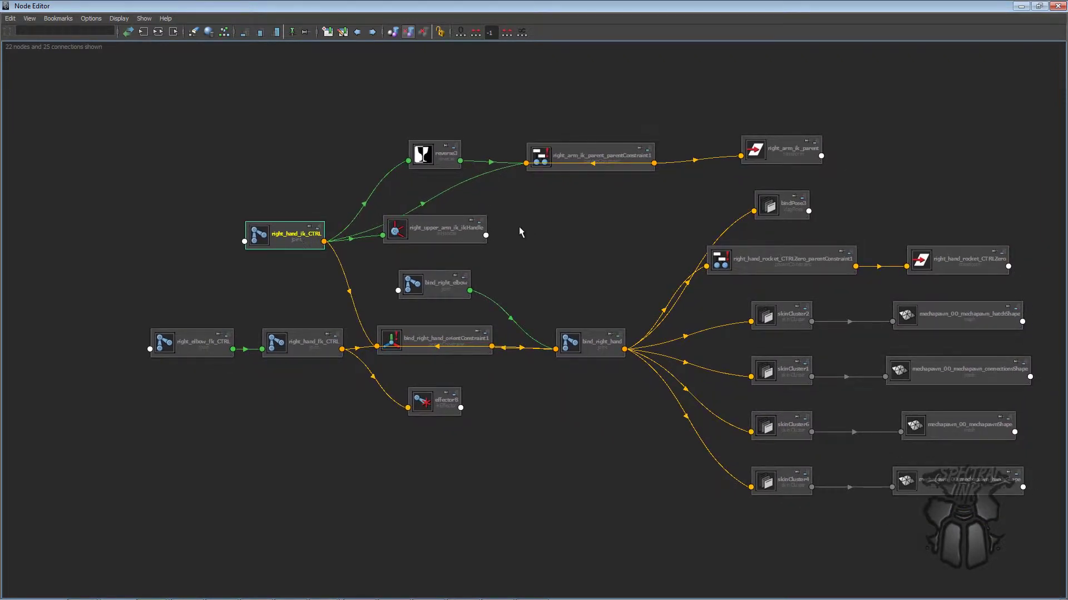
Step: Create a Multiply Divide utility node and place it in the open space above bind_right_hand
right_drag(582, 229, 586, 206)
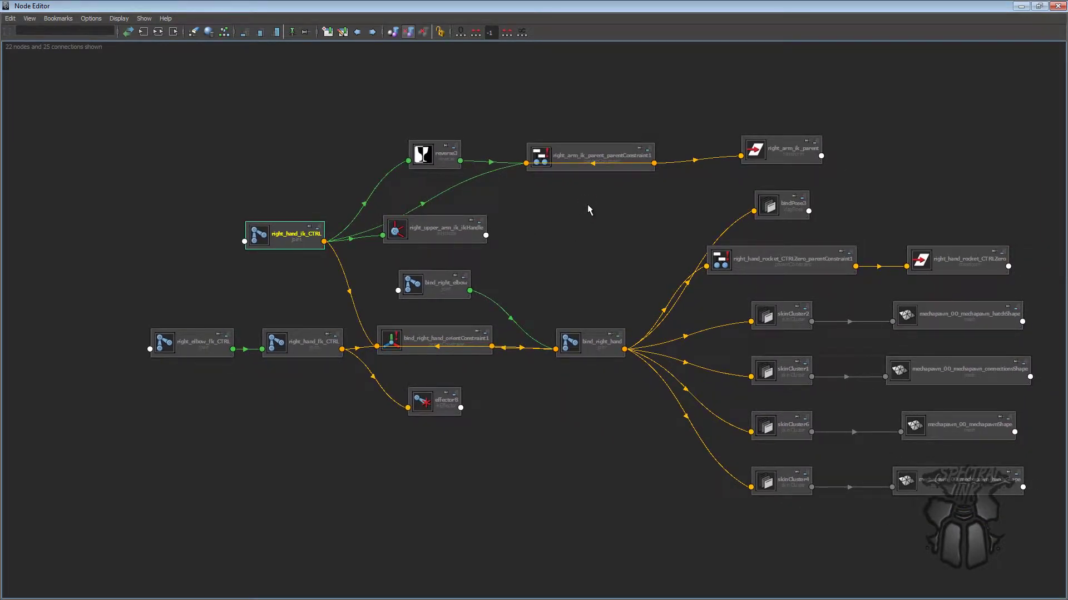
drag(199, 226, 201, 248)
click(195, 216)
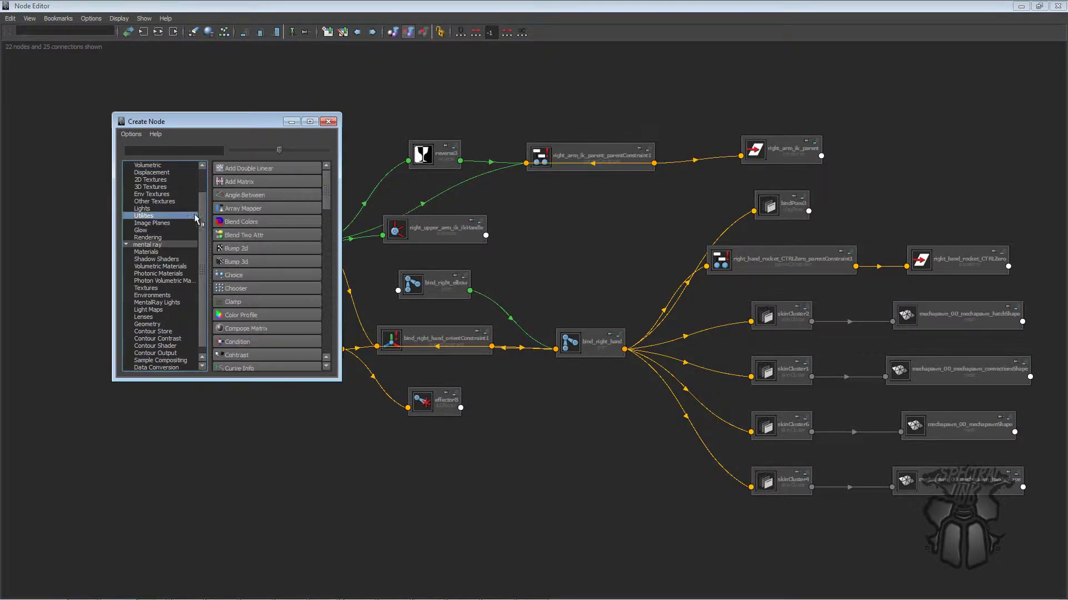
drag(333, 191, 323, 247)
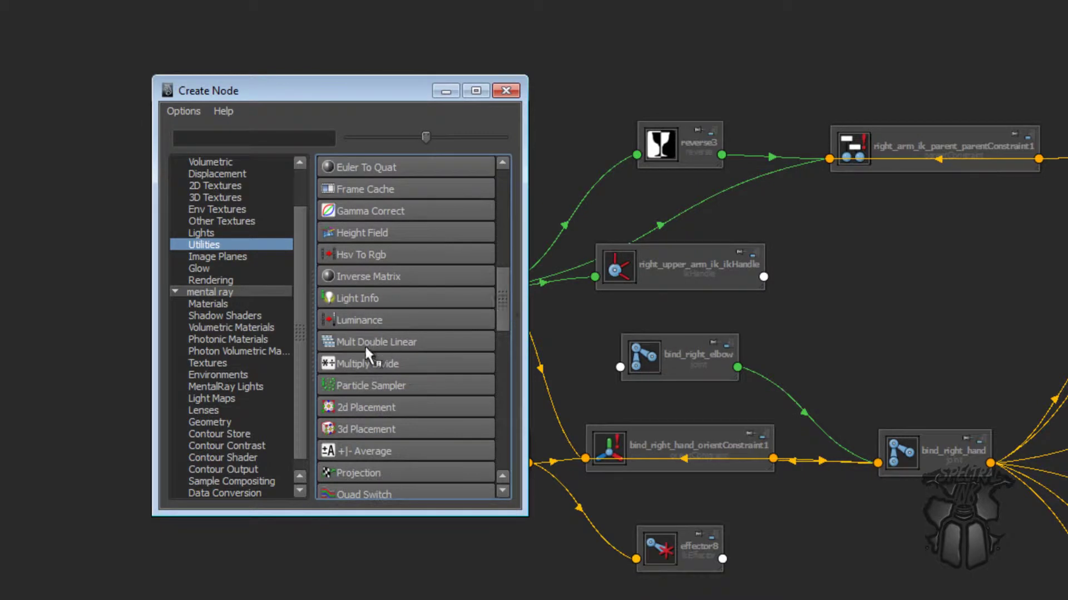
click(370, 364)
click(506, 91)
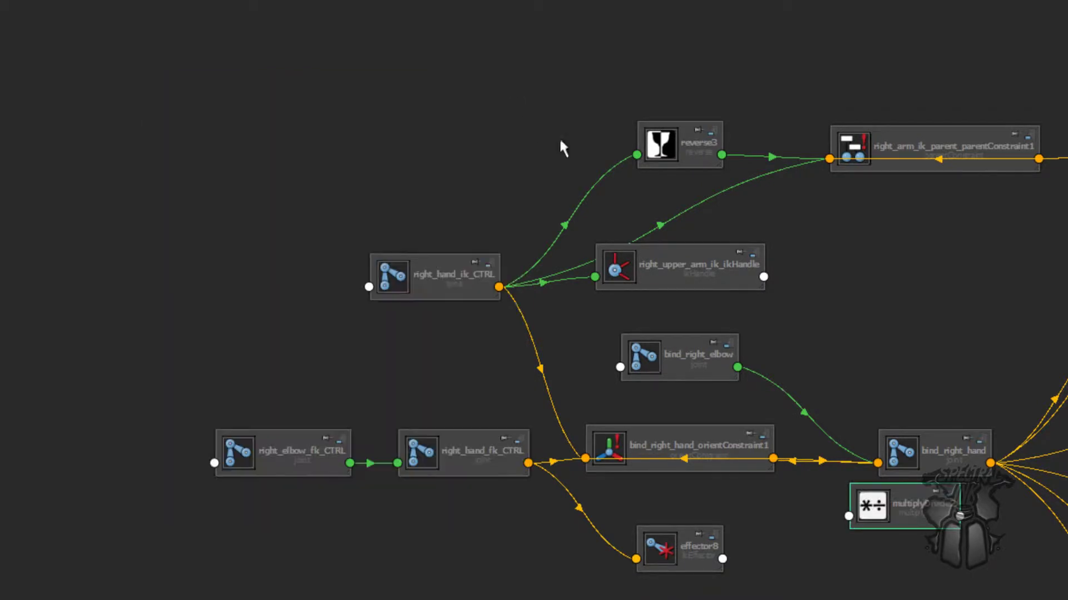
drag(872, 506, 878, 316)
alt+middle_drag(622, 221, 582, 236)
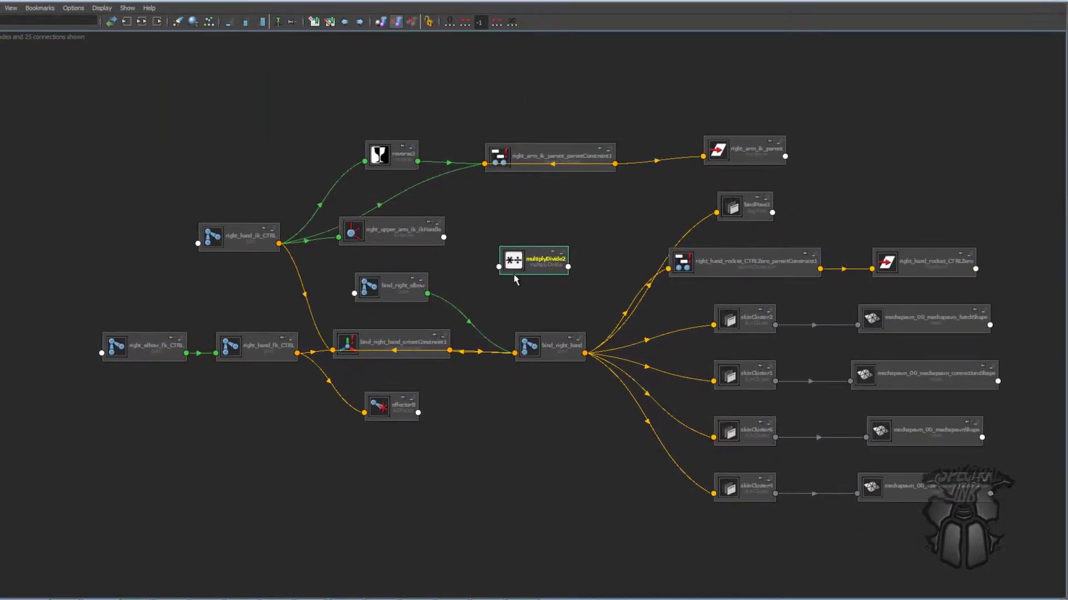
Step: Connect the IK Blend output of right_hand_ik_CTRL to Input 1X of the multiplyDivide node
click(275, 245)
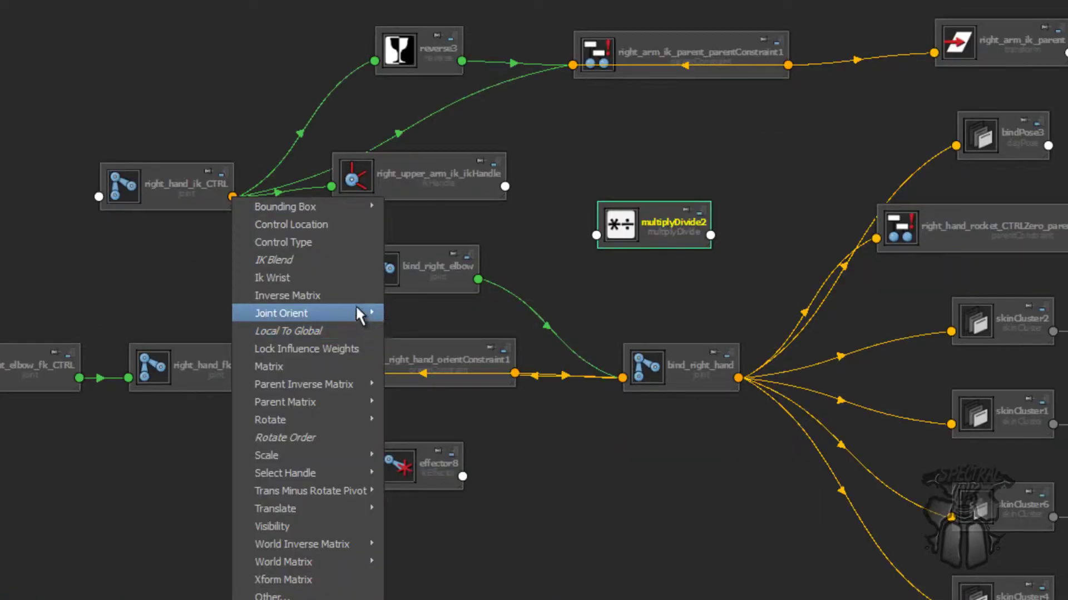
click(351, 257)
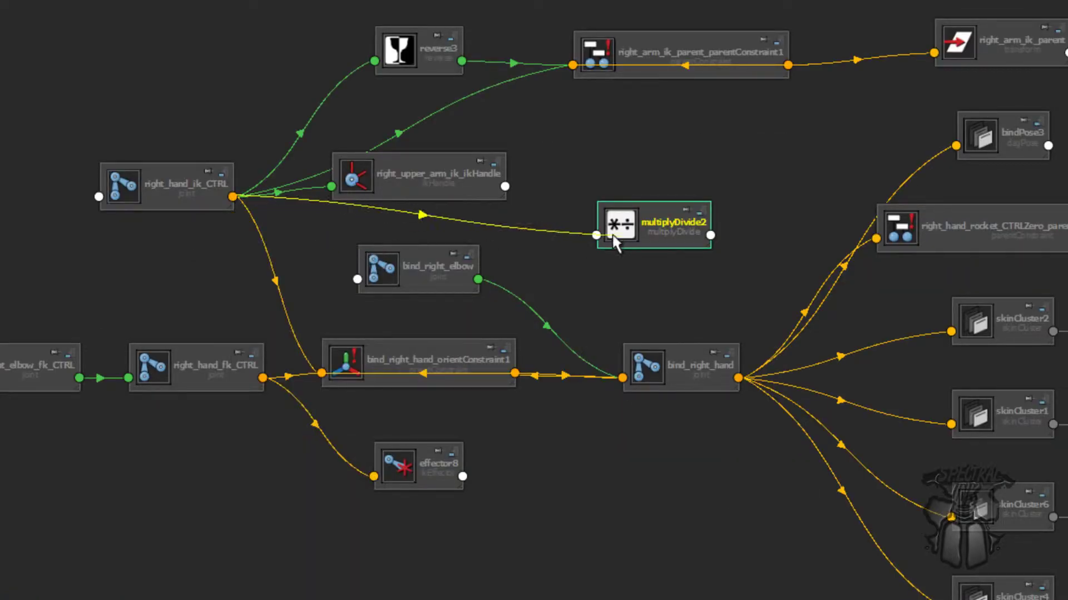
click(597, 234)
mouse_move(623, 240)
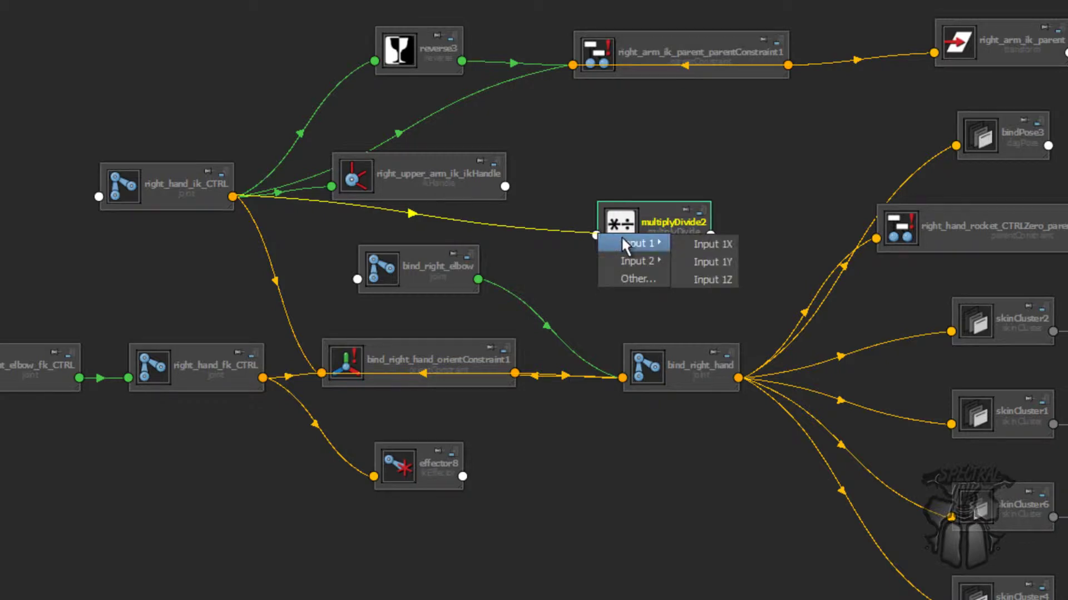
click(729, 244)
Step: Connect the Ik Wrist output of right_hand_ik_CTRL to Input 2X of the multiplyDivide node
click(232, 196)
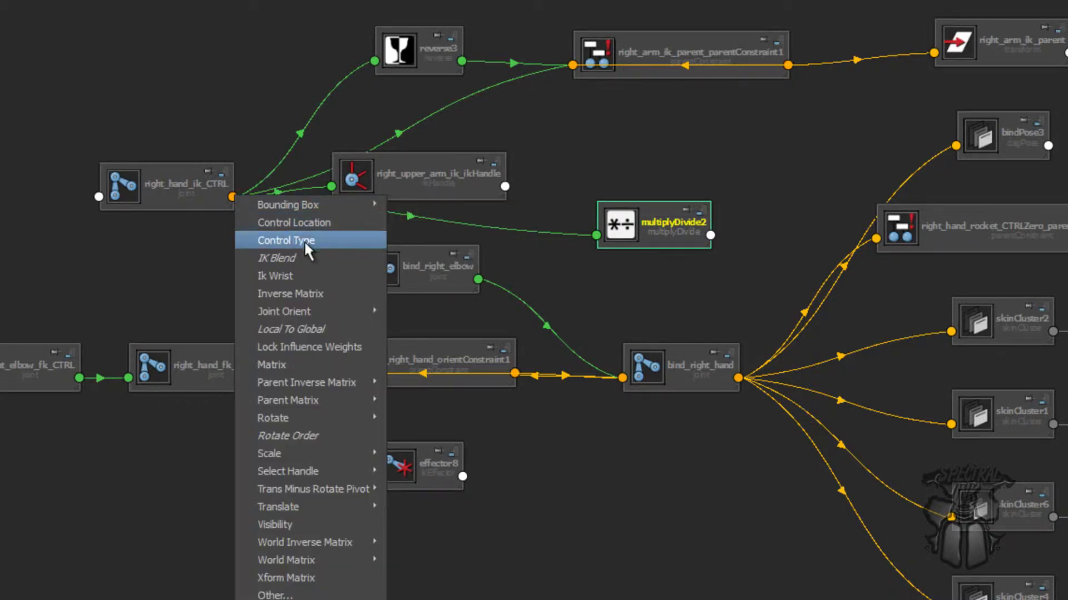
click(323, 271)
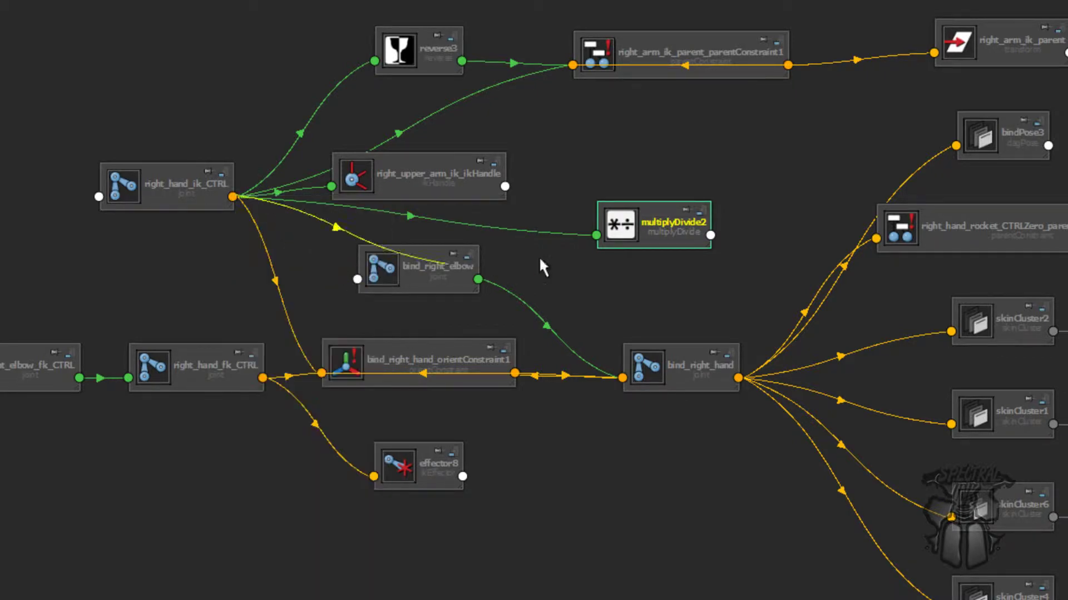
click(595, 232)
mouse_move(664, 259)
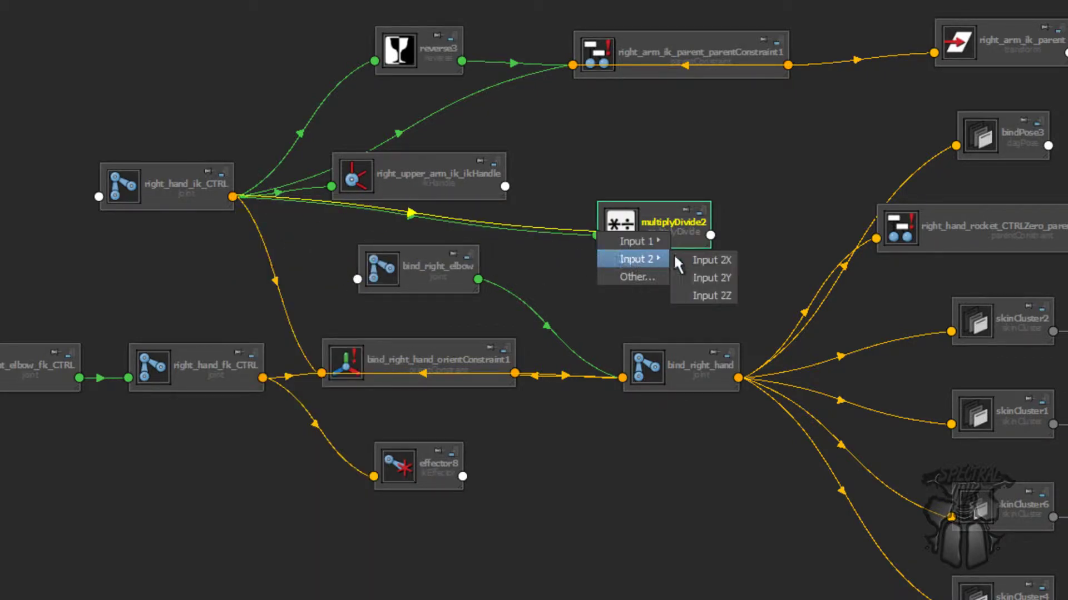
click(708, 257)
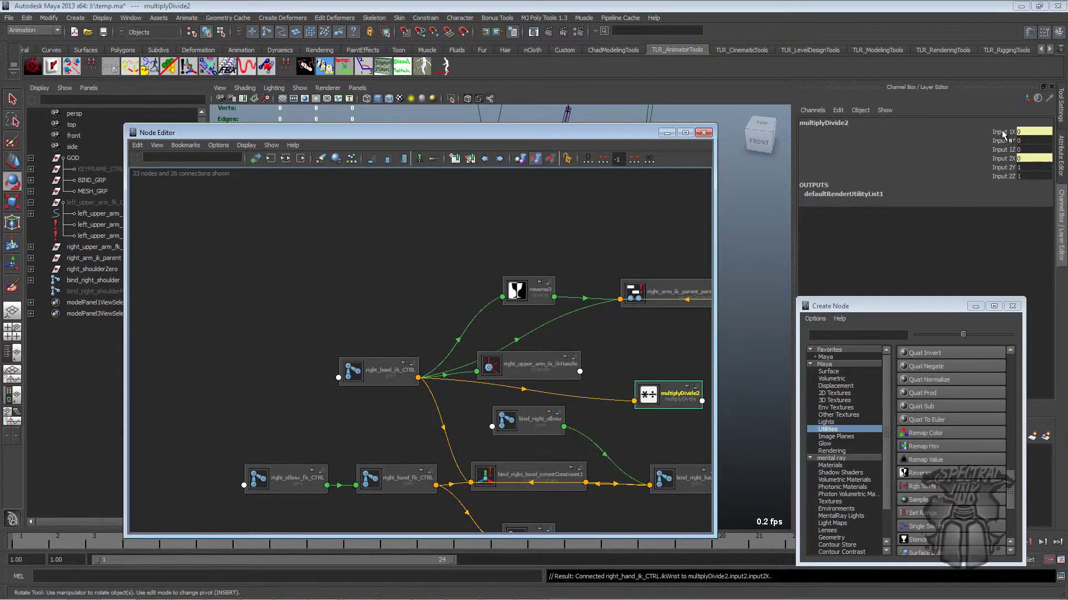
Step: Examine the Input 1X and Input 2X channels of the multiplyDivide node to review which attributes are multiplied together
click(1003, 132)
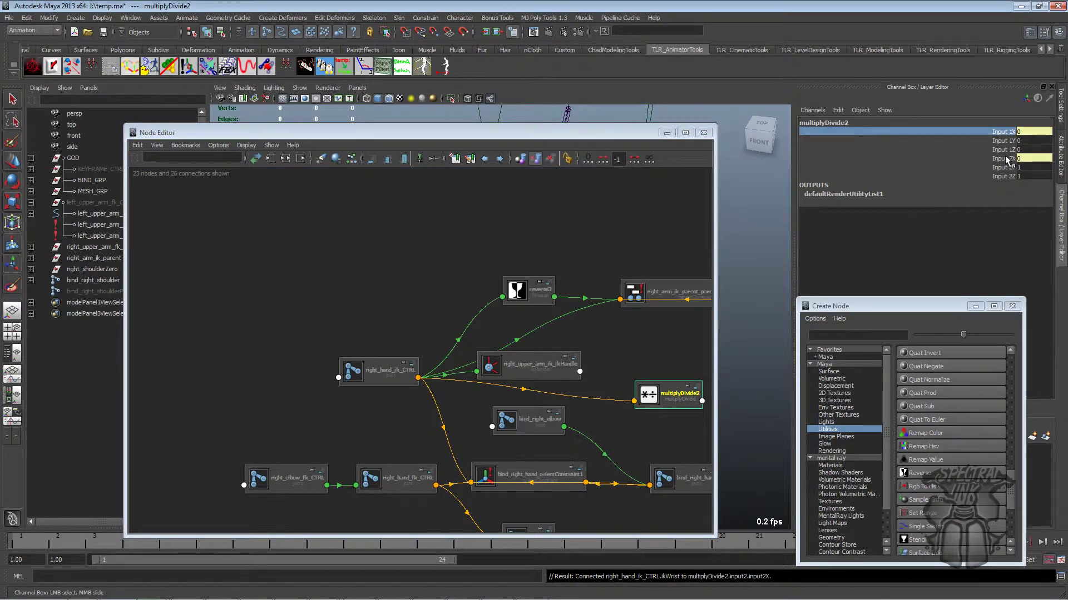
click(1006, 158)
click(1008, 131)
click(1009, 158)
click(1007, 133)
key(a)
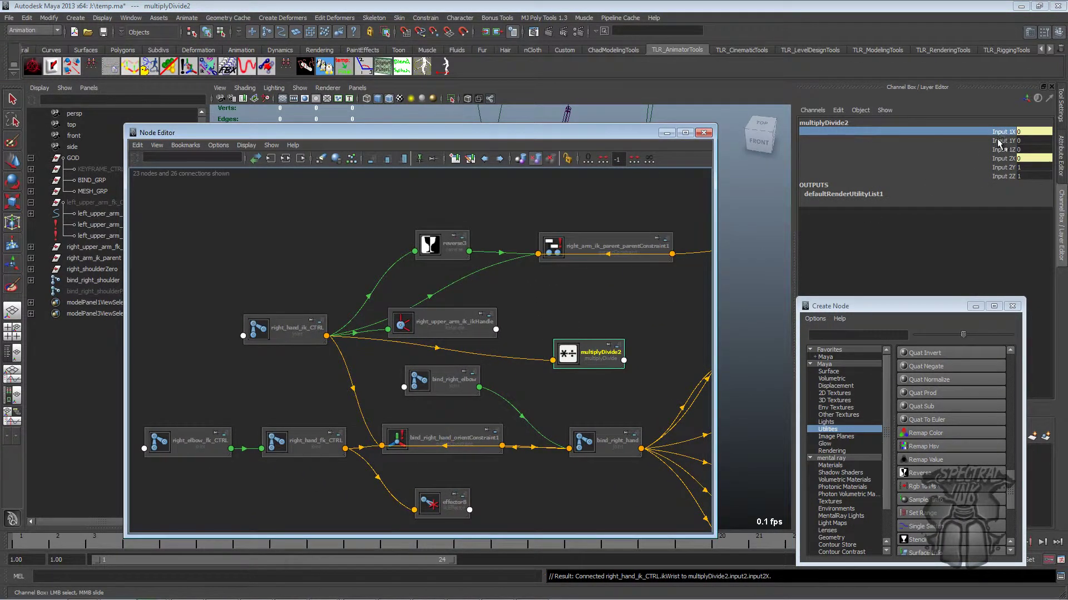
click(1008, 150)
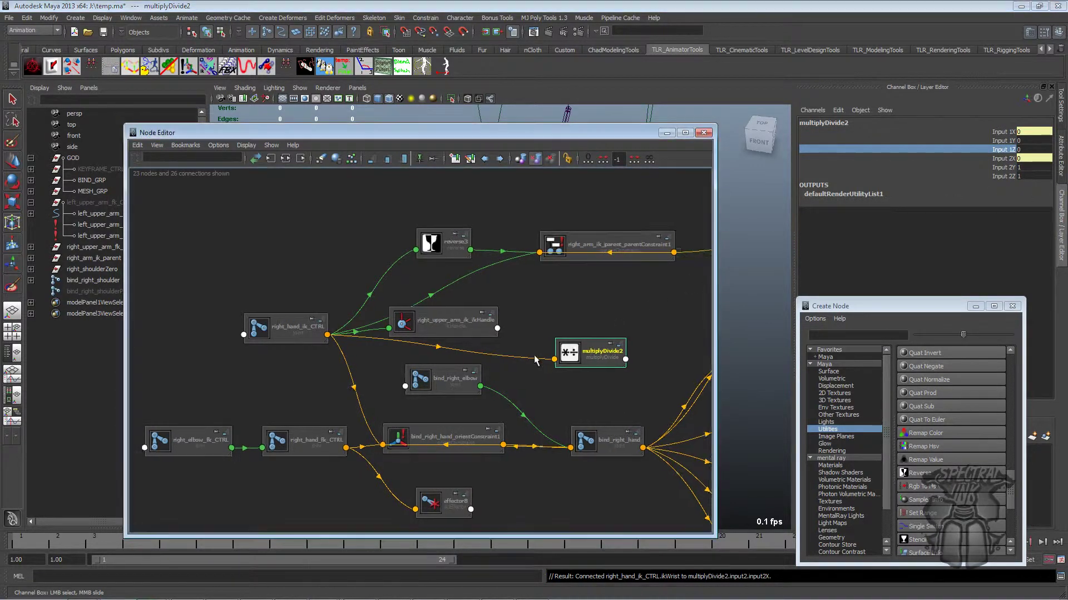
Step: Connect Output X of the multiplyDivide node to the Right Hand Ik CTRLW0 weight of bind_right_hand_orientConstraint1
scroll(512, 331, down, 3)
scroll(513, 333, down, 2)
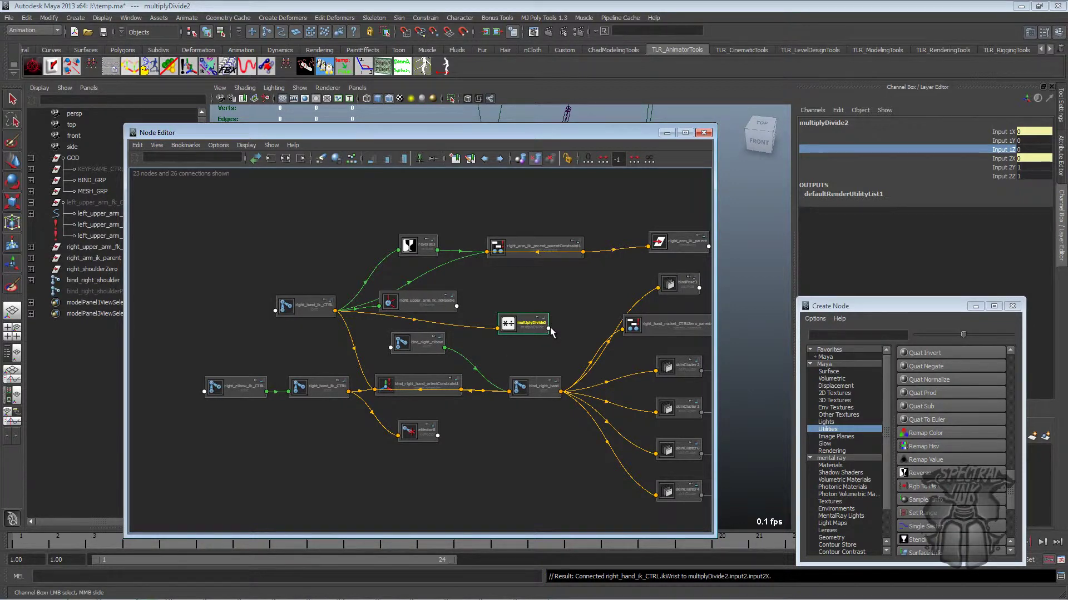
click(548, 328)
mouse_move(583, 363)
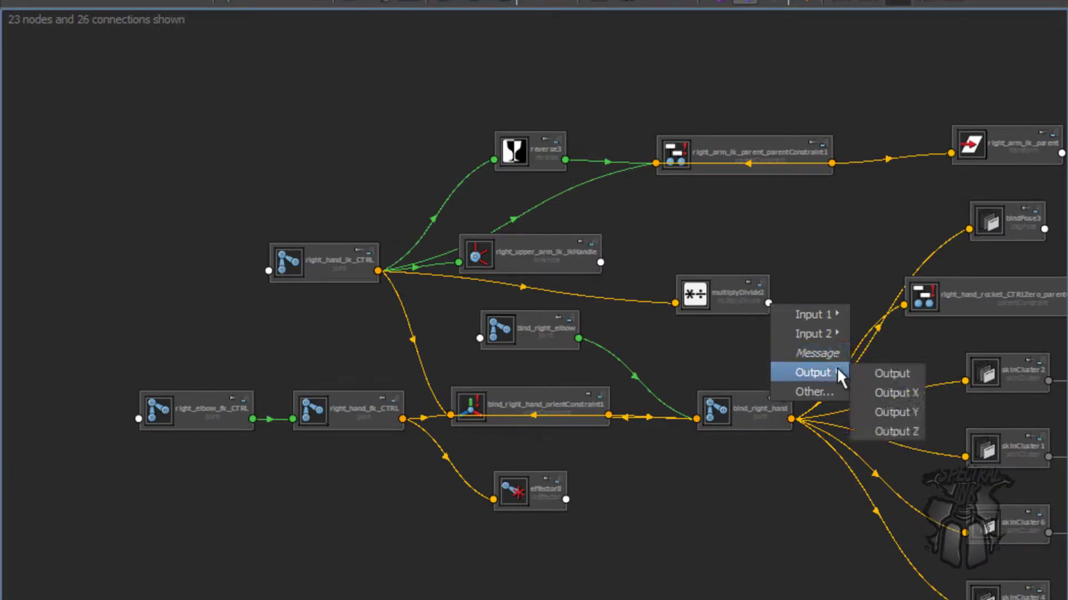
click(900, 392)
click(446, 412)
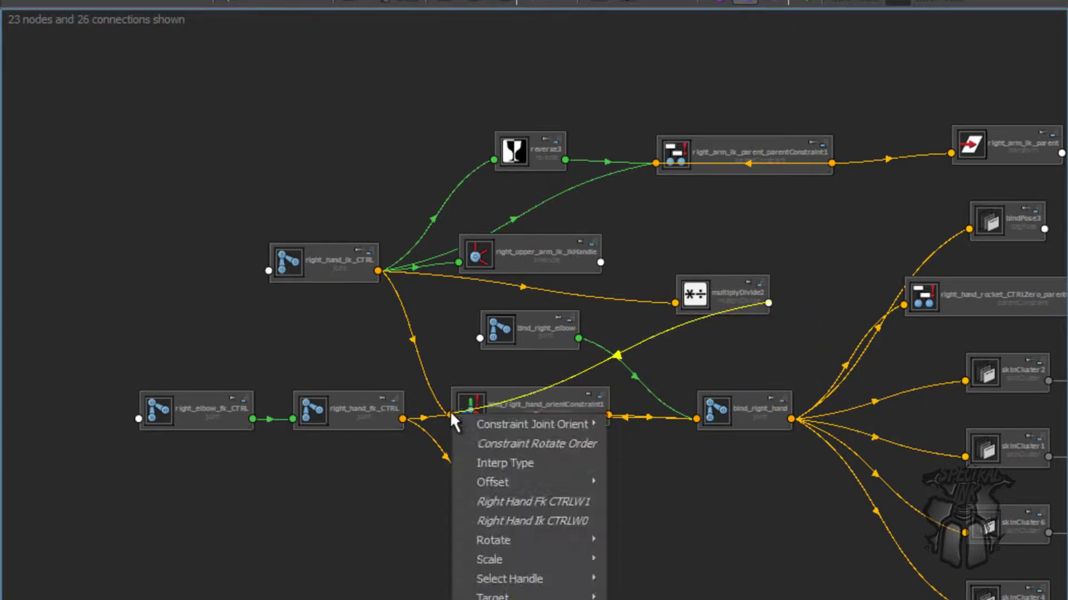
click(543, 520)
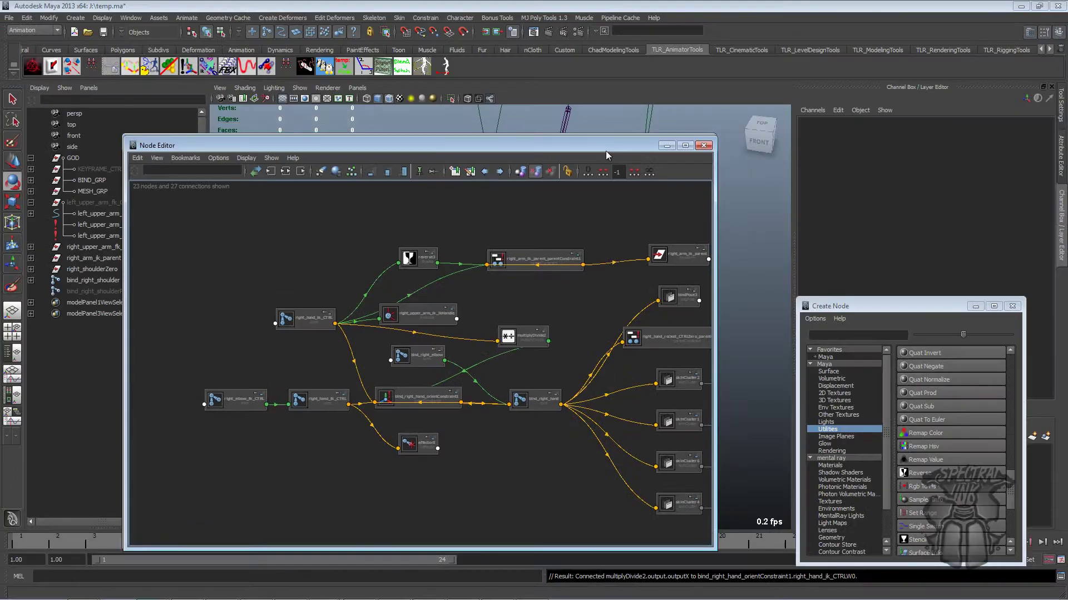
Step: Inspect the Right Hand Ik CTRLW0 weight on bind_right_hand_orientConstraint1, shifting the node editor so the hand stays reachable
drag(609, 143, 605, 359)
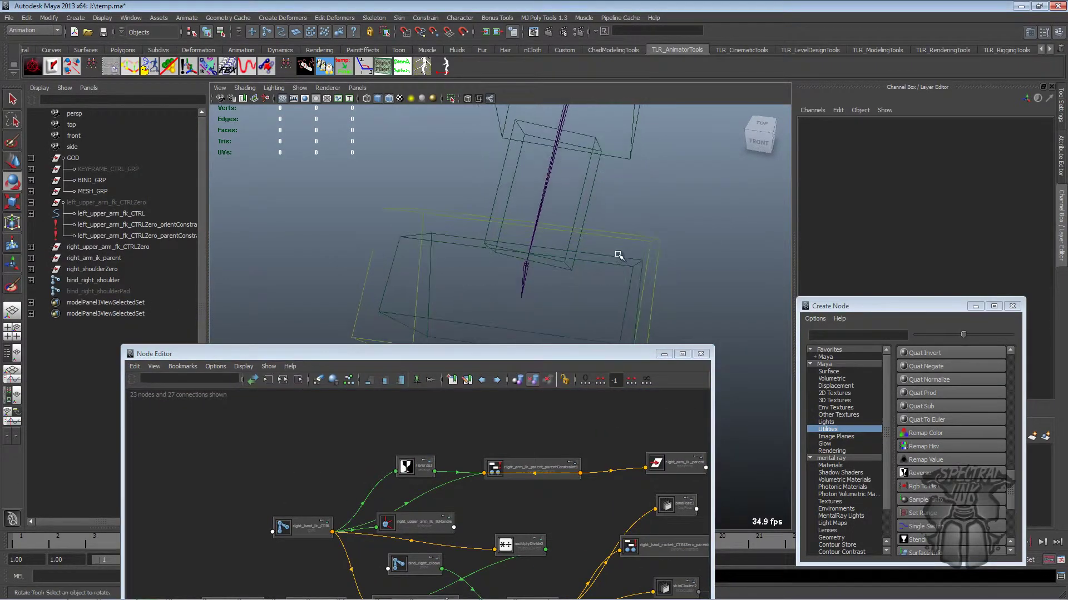
click(539, 356)
drag(539, 355, 530, 215)
click(436, 461)
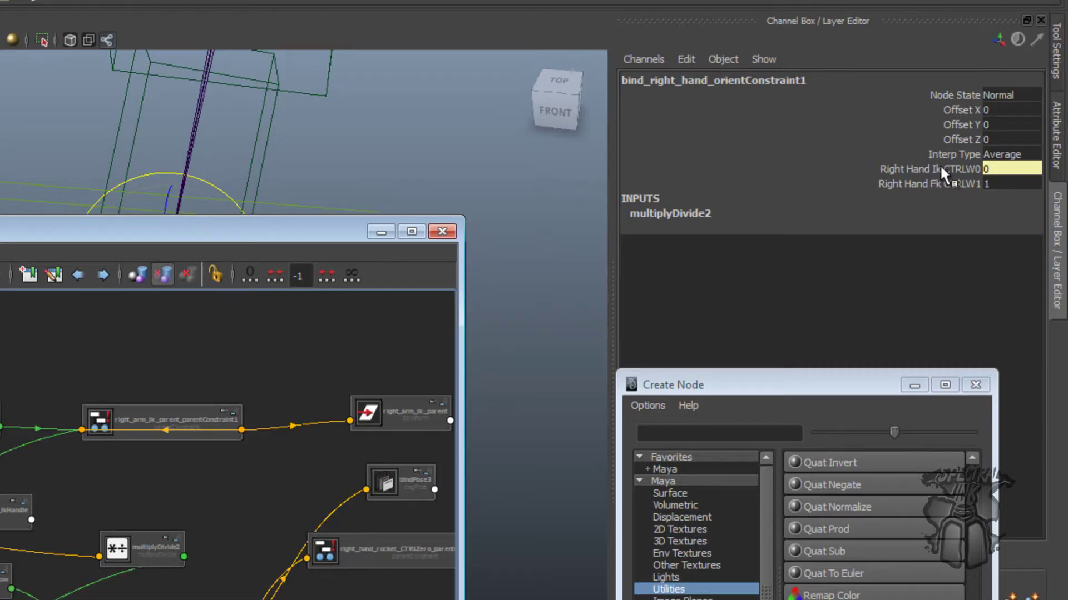
click(940, 168)
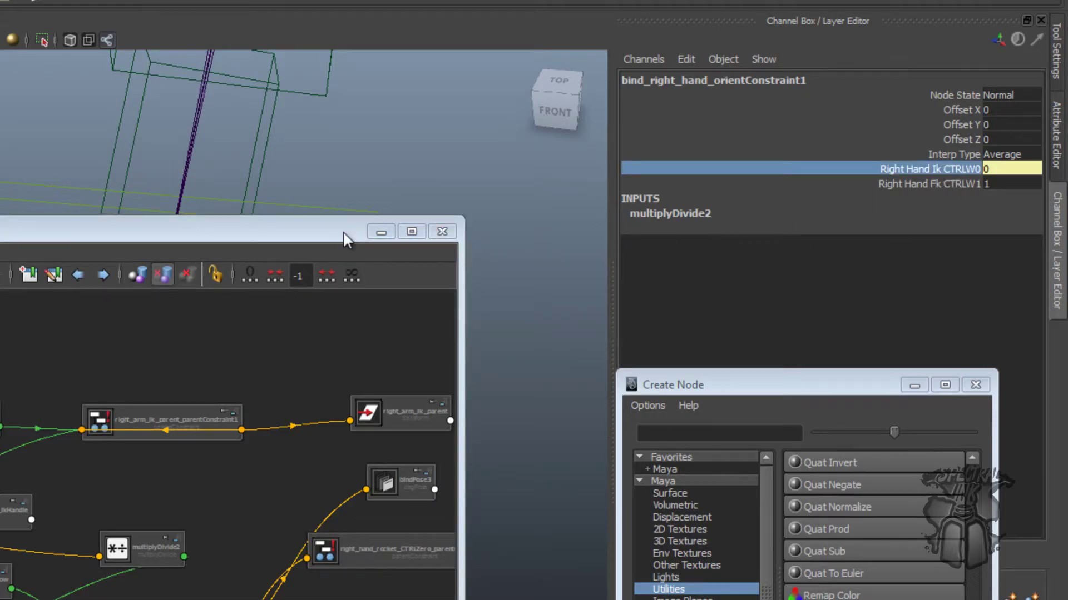
Step: Test the wrist switch by setting Ik Wrist on right_hand_ik_CTRL to 1 and checking the orient constraint weights on bind_right_hand
drag(345, 240, 272, 352)
click(365, 219)
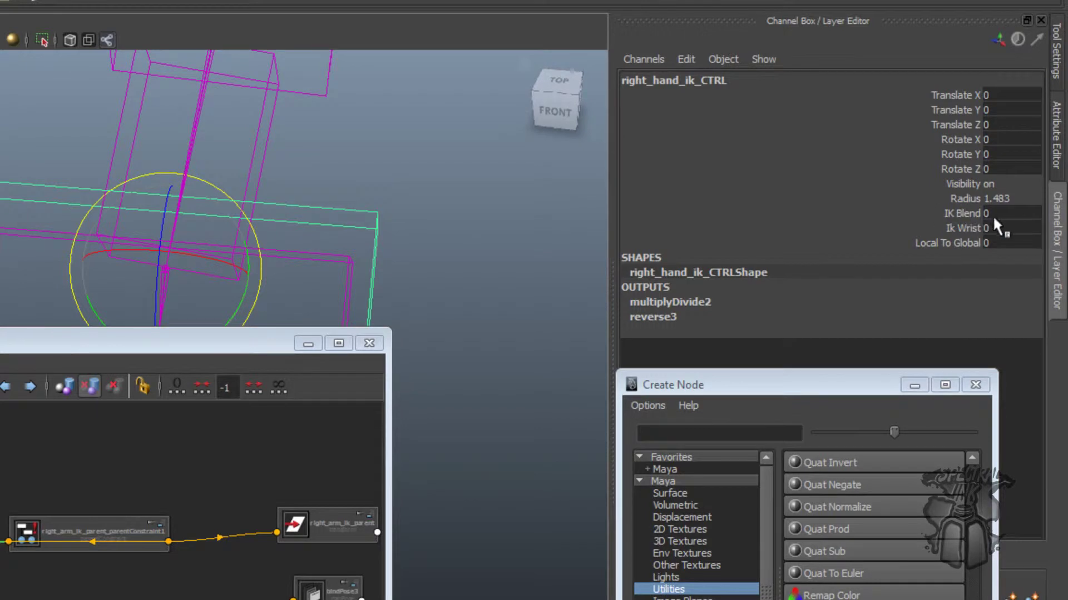
click(952, 228)
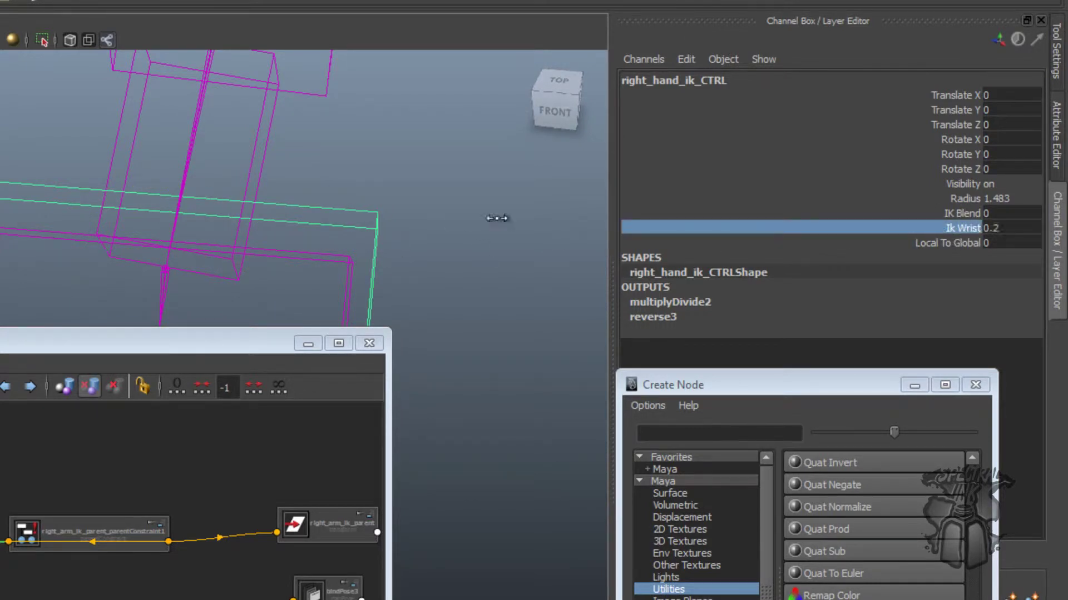
scroll(477, 222, up, 3)
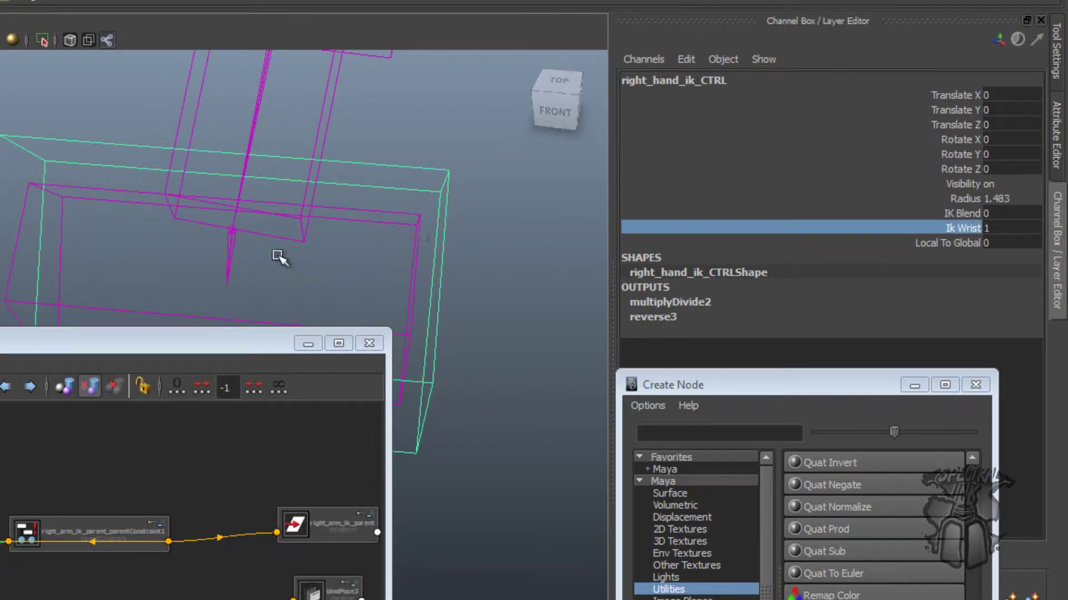
click(232, 245)
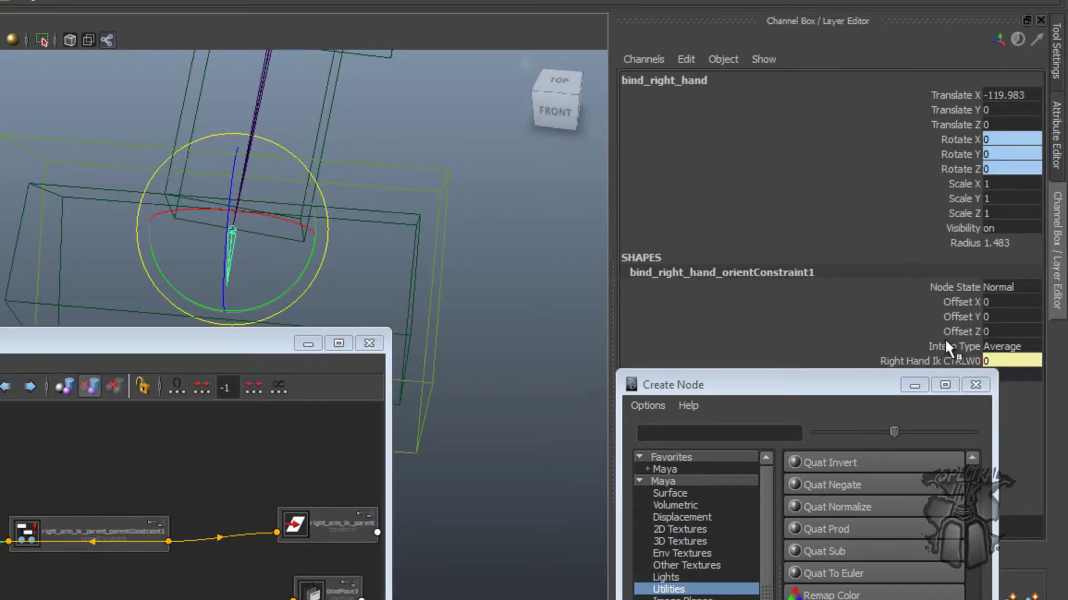
drag(869, 391, 637, 414)
click(744, 410)
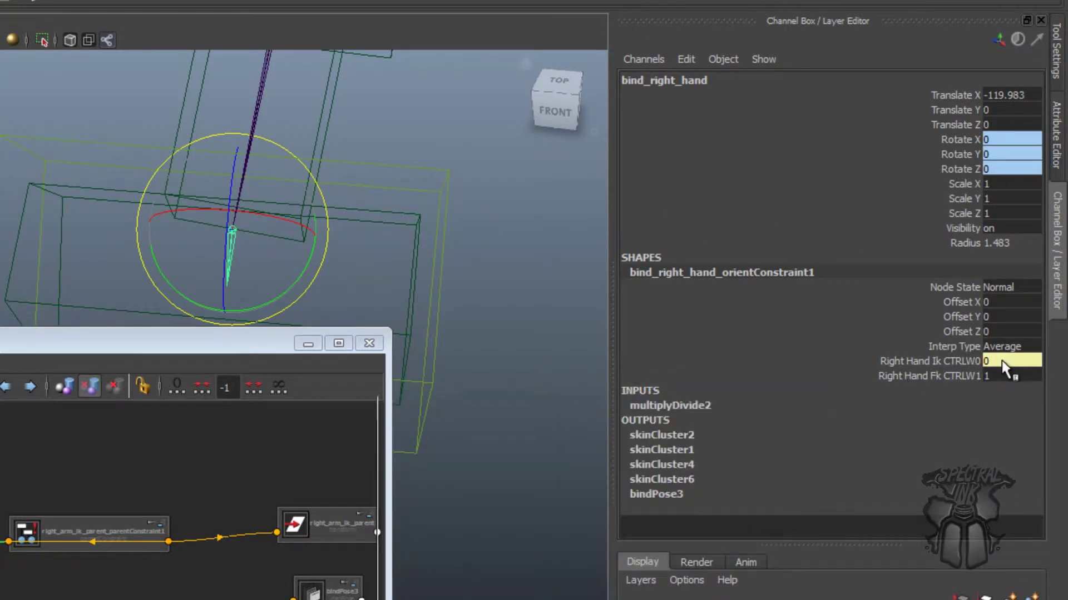
alt+middle_drag(586, 331, 529, 300)
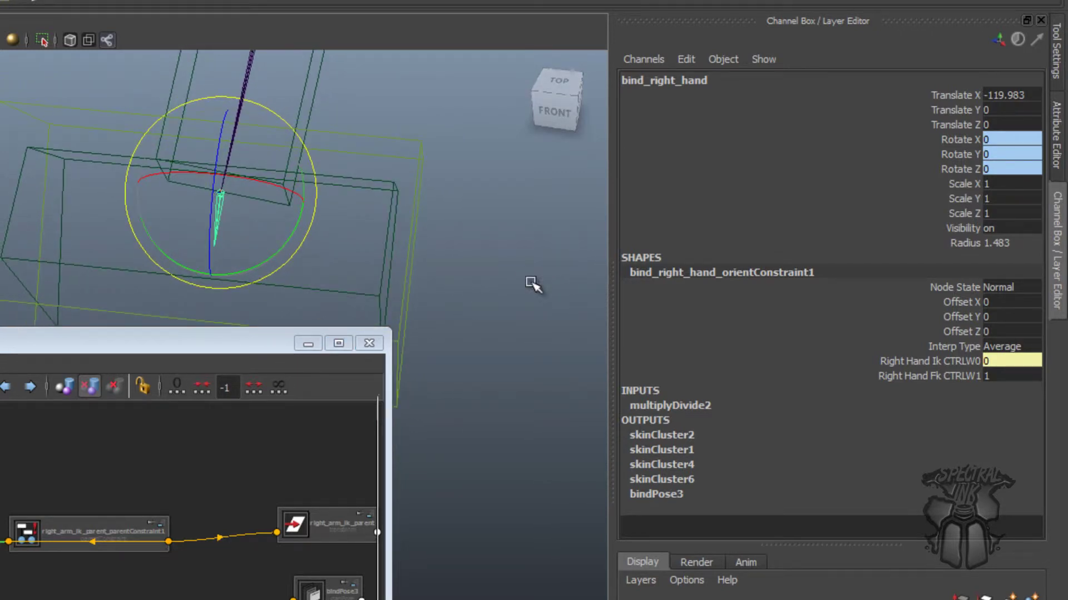
Step: Set IK Blend on right_hand_ik_CTRL to 1 and check the Right Hand Ik CTRLW0 weight on bind_right_hand
click(413, 235)
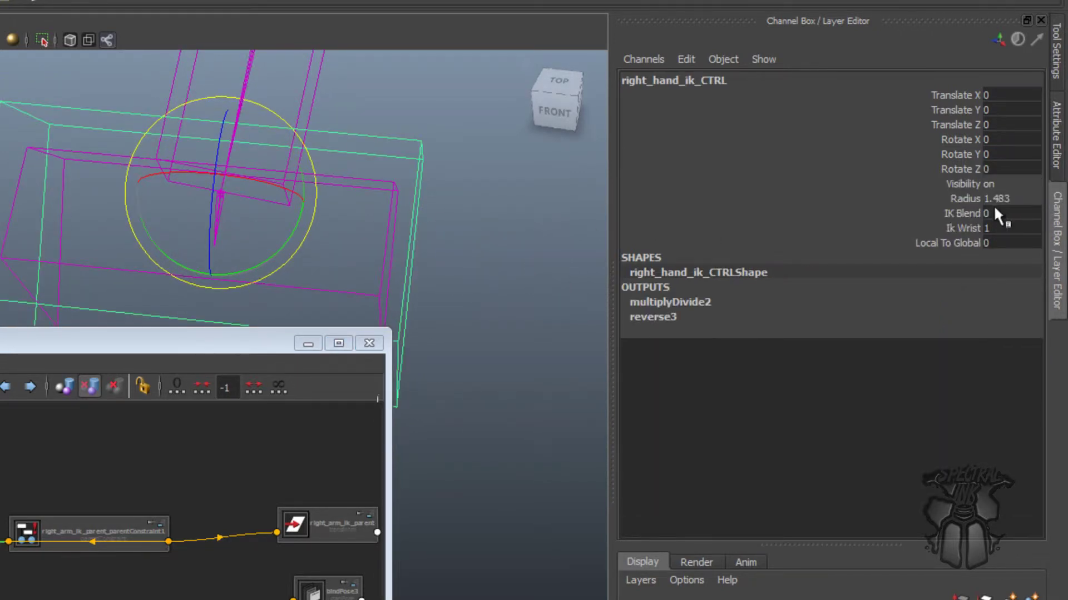
double_click(1034, 215)
text(1)
click(962, 213)
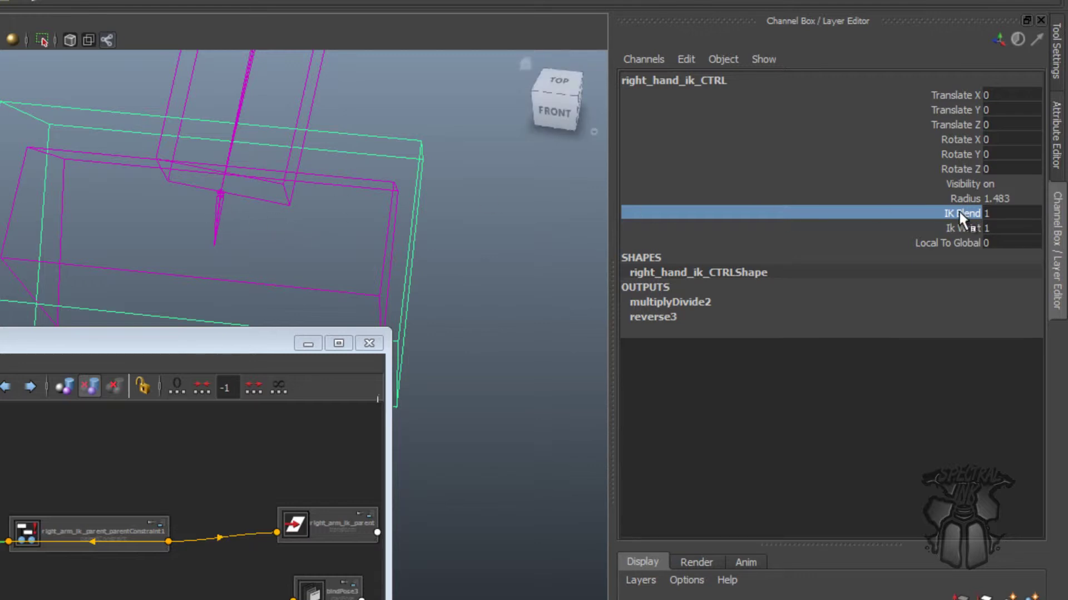
click(218, 216)
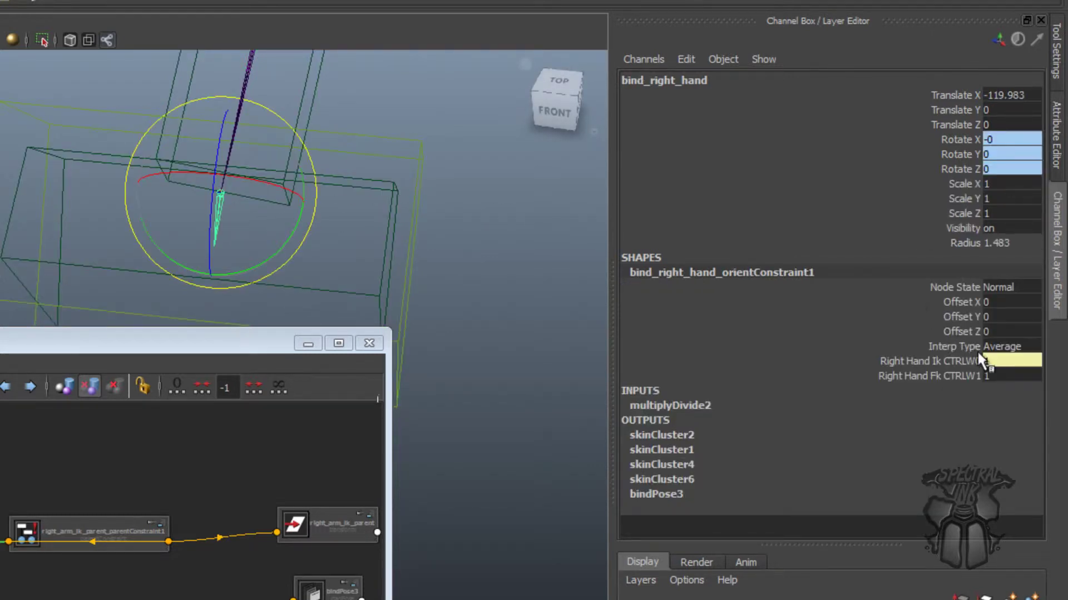
click(1004, 361)
Step: Set Ik Wrist on right_hand_ik_CTRL to 0 and recheck the orient constraint weights on bind_right_hand
click(394, 246)
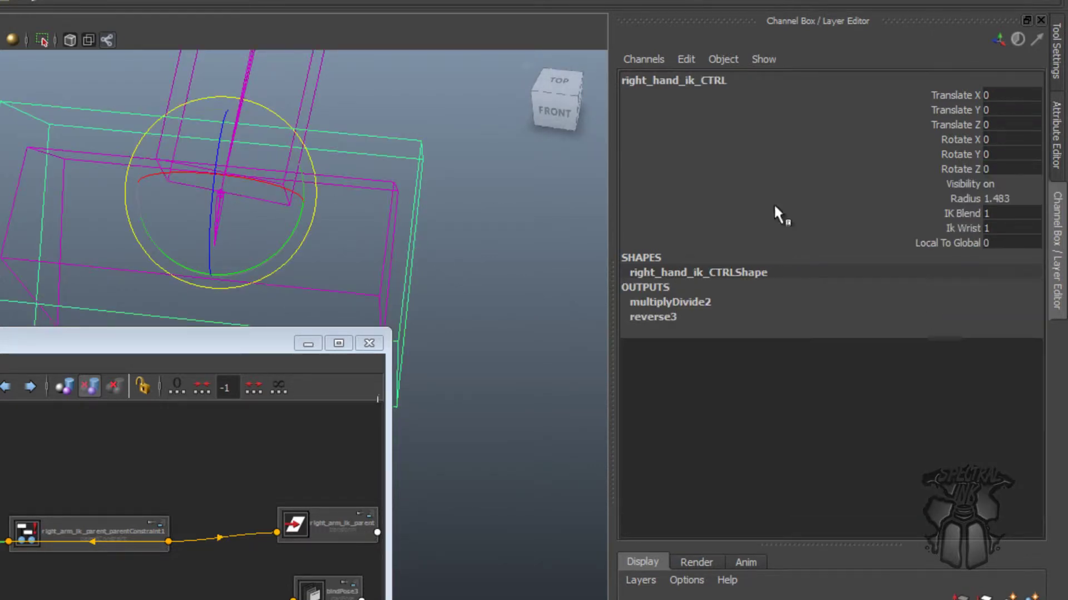
click(970, 228)
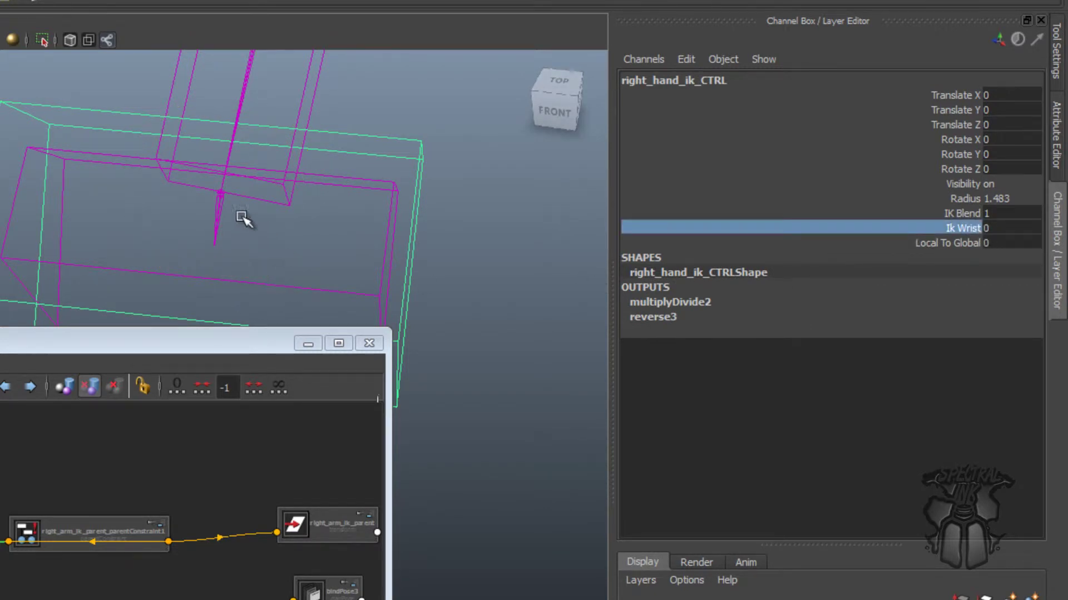
click(227, 212)
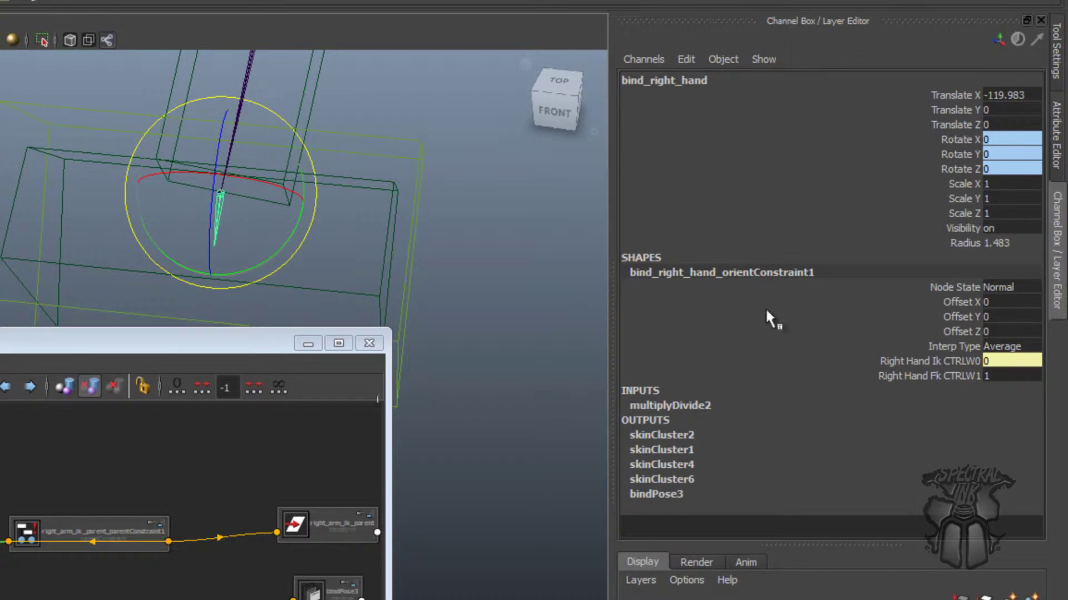
Step: Bring the node editor back over the viewport and maximize it
drag(239, 351, 296, 223)
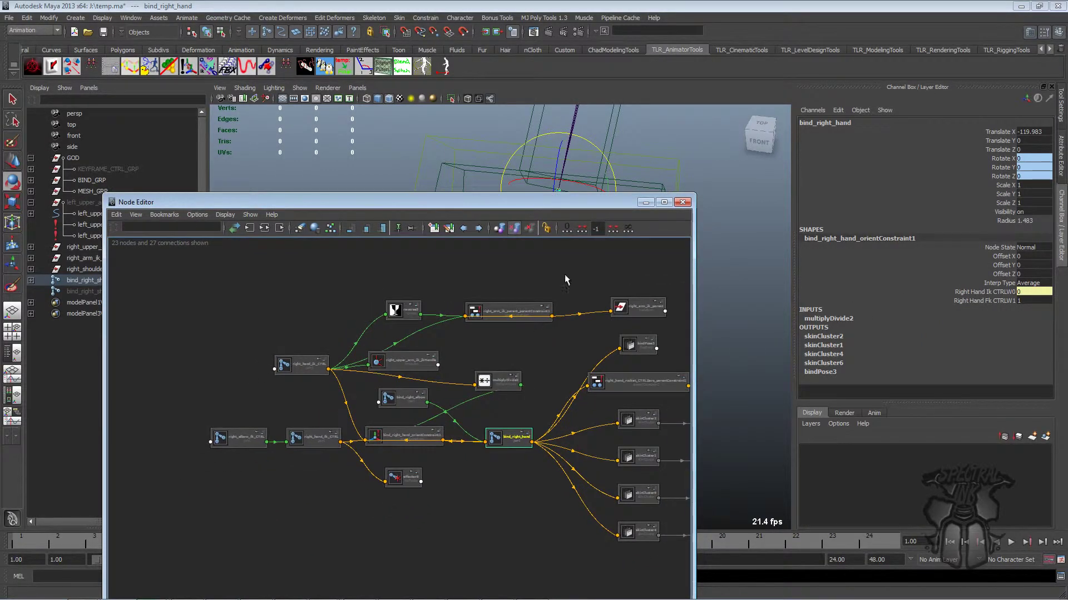
drag(613, 205, 645, 144)
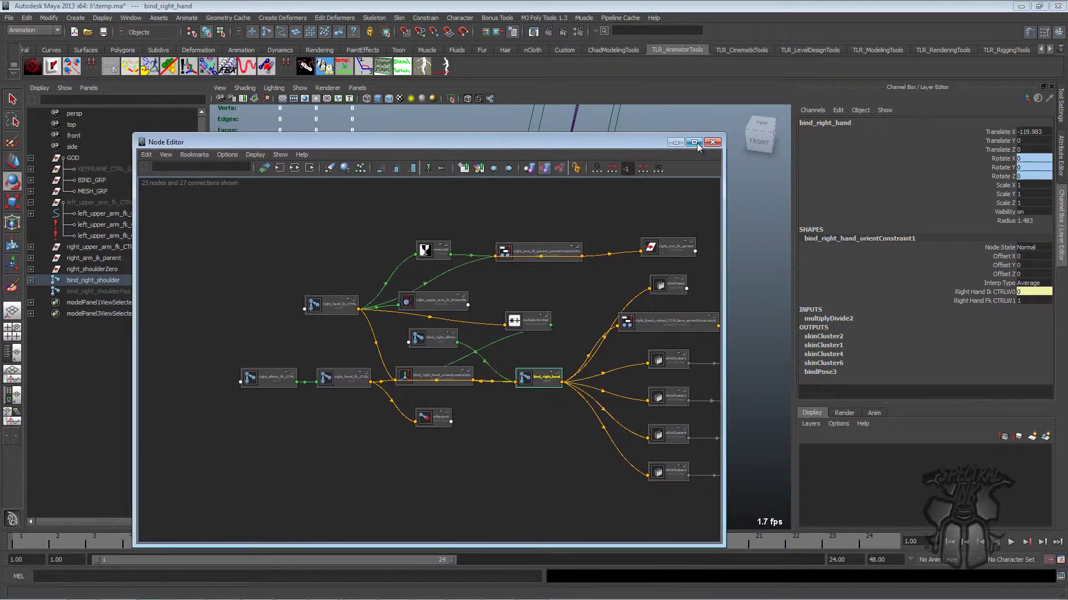
click(695, 143)
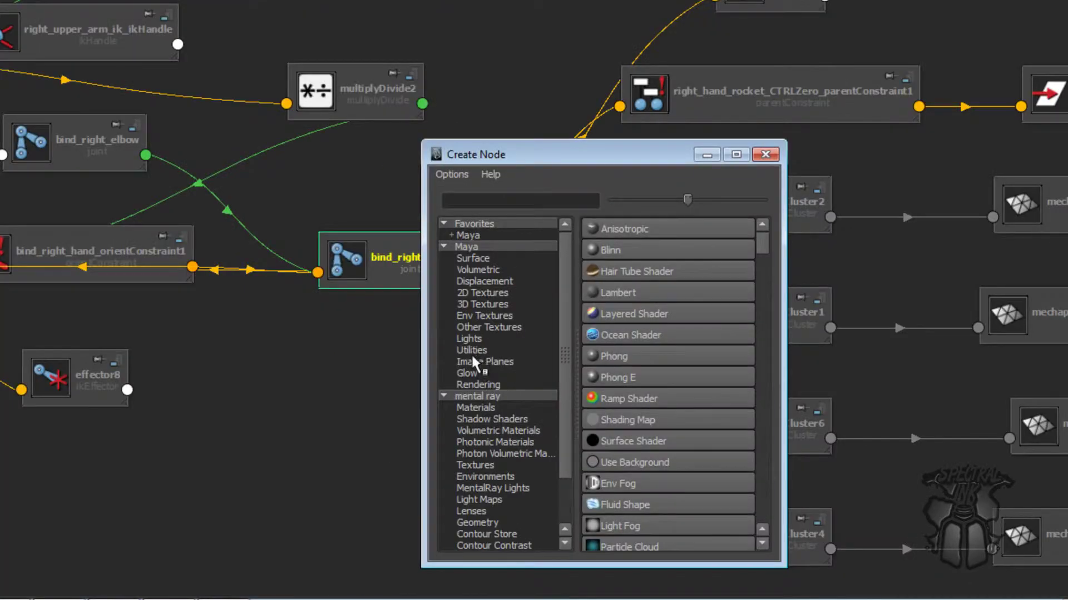
click(688, 443)
drag(867, 395, 877, 426)
drag(772, 318, 795, 457)
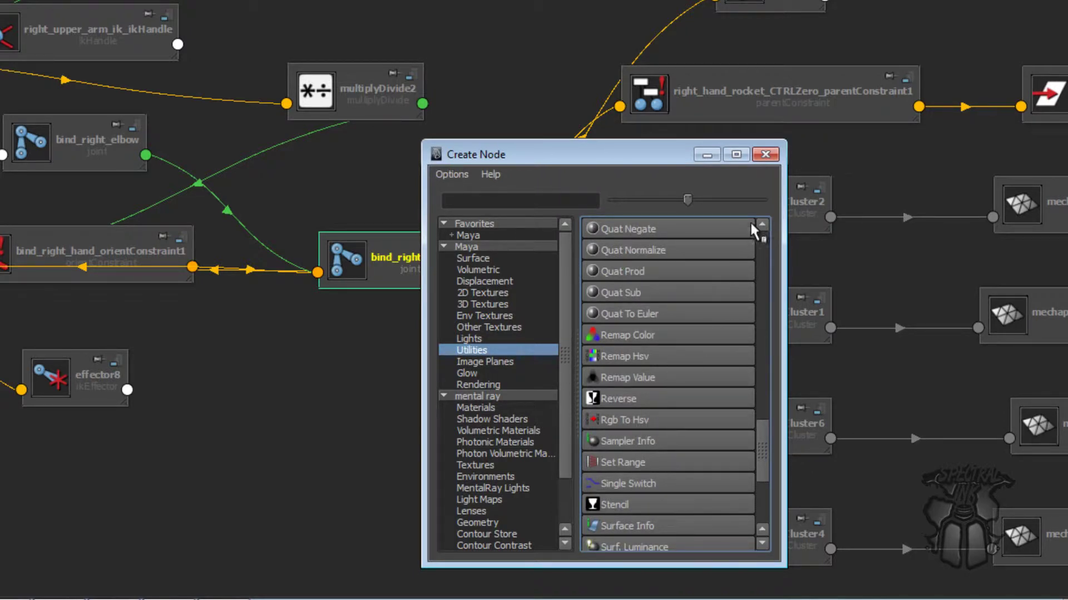
click(765, 154)
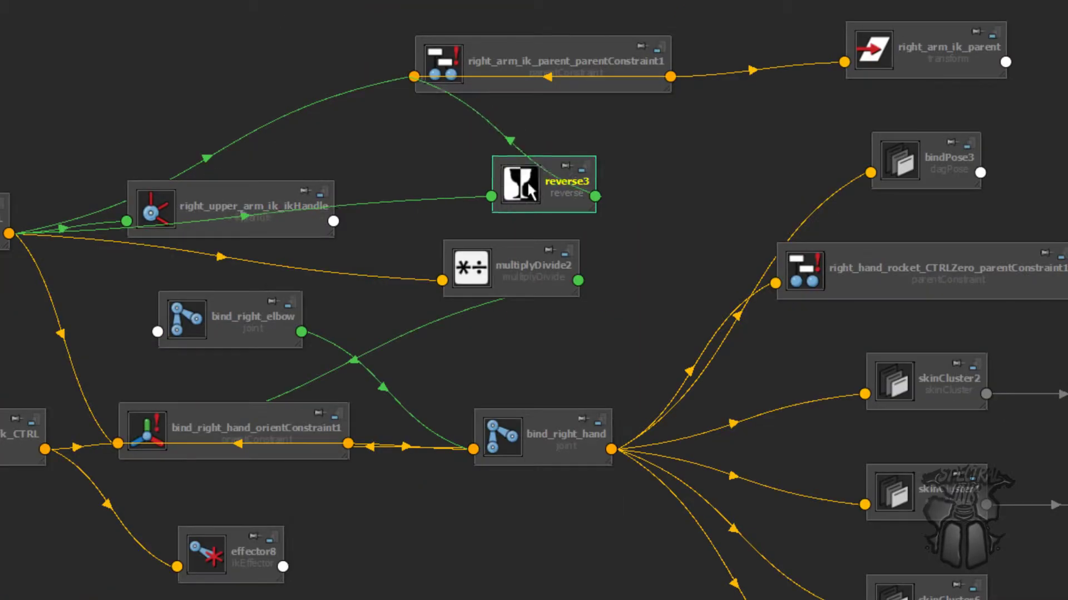
Step: Rearrange the graph so reverse3 sits between right_arm_ik_parent_parentConstraint1 and the multiplyDivide node, clear of its neighbours
drag(564, 180, 499, 160)
click(654, 39)
drag(654, 39, 657, 44)
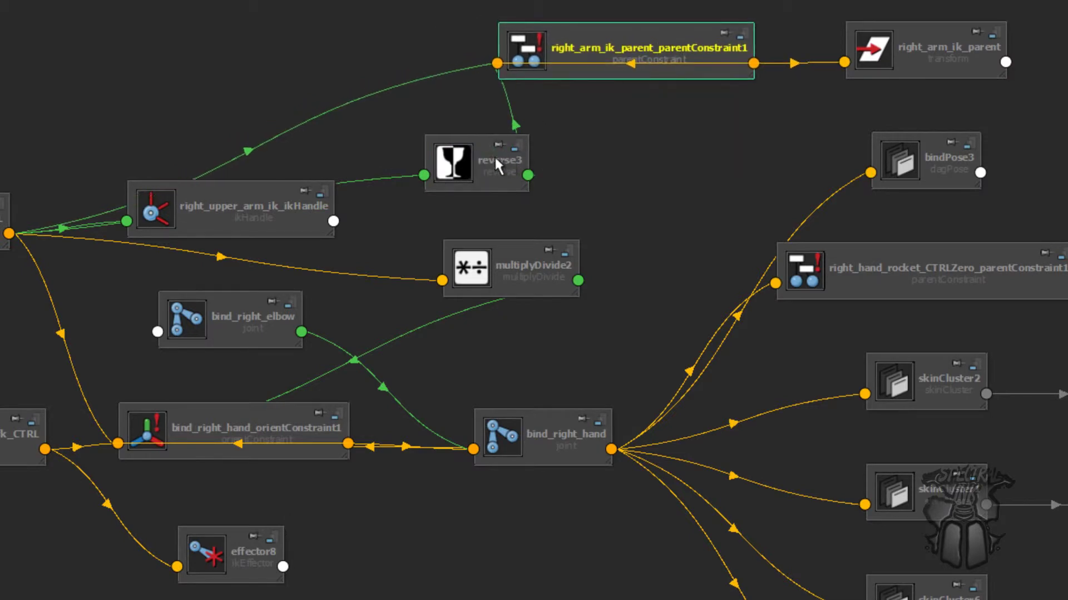
drag(493, 155, 448, 128)
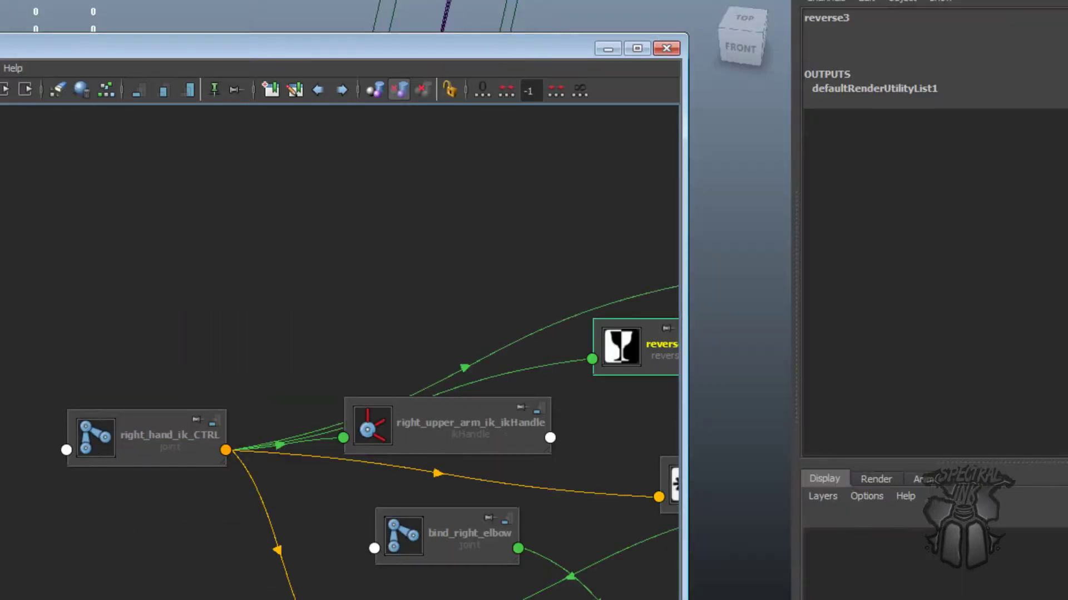
click(638, 49)
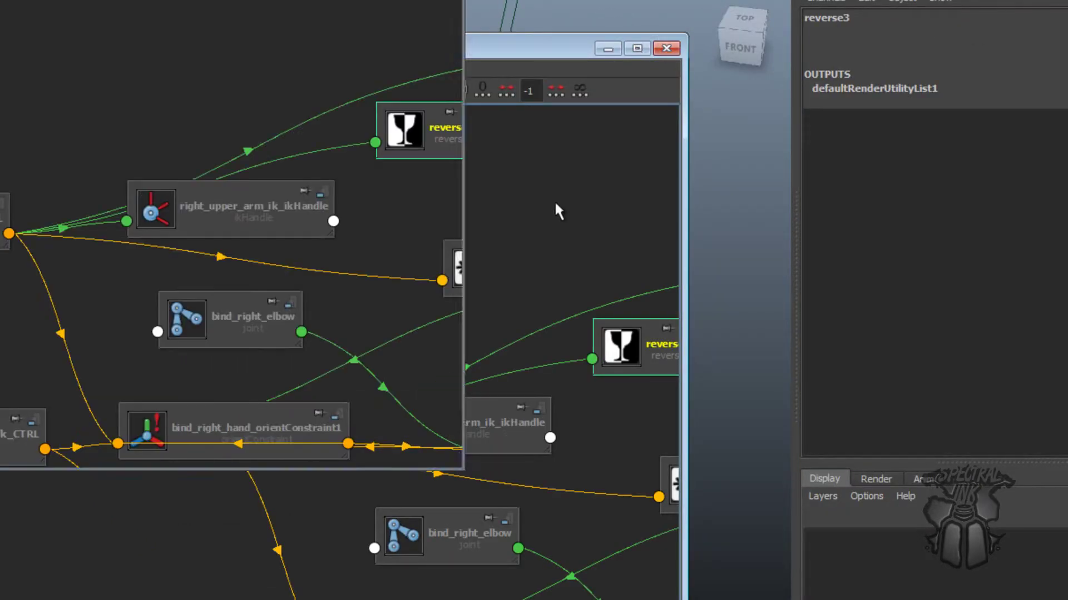
drag(428, 199, 504, 207)
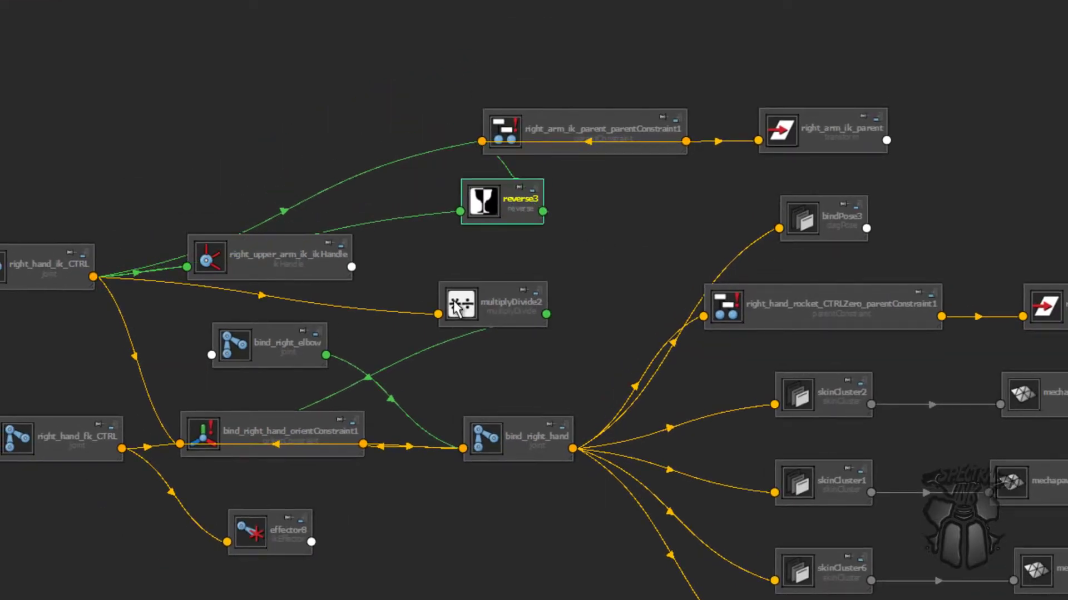
Step: Reposition multiplyDivide2 closer to the IK handle node and connect its output to Input Y of reverse3
click(92, 276)
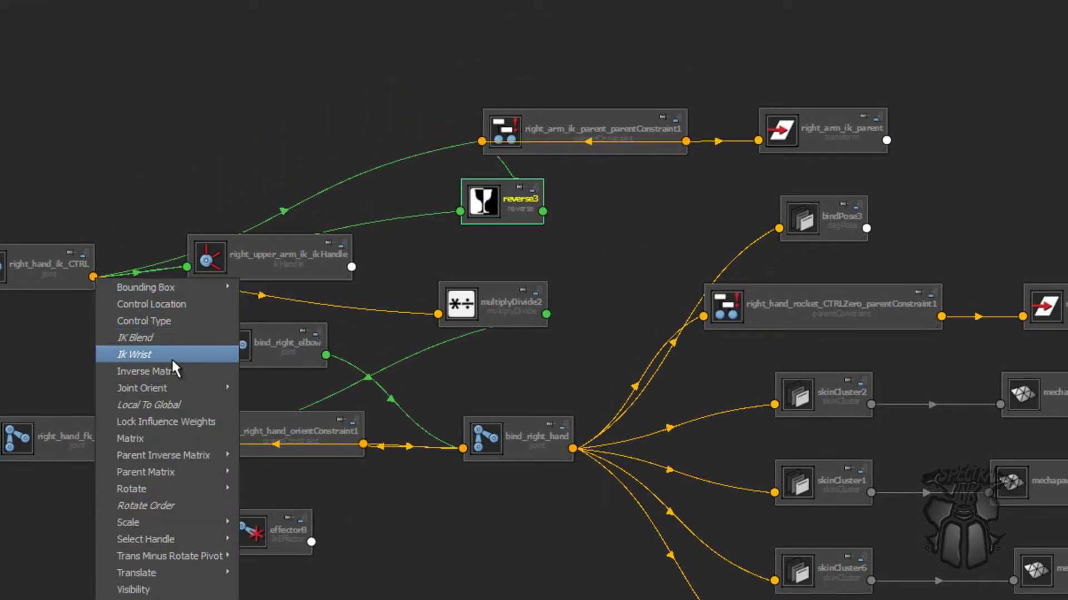
click(624, 310)
drag(537, 309, 455, 314)
click(458, 318)
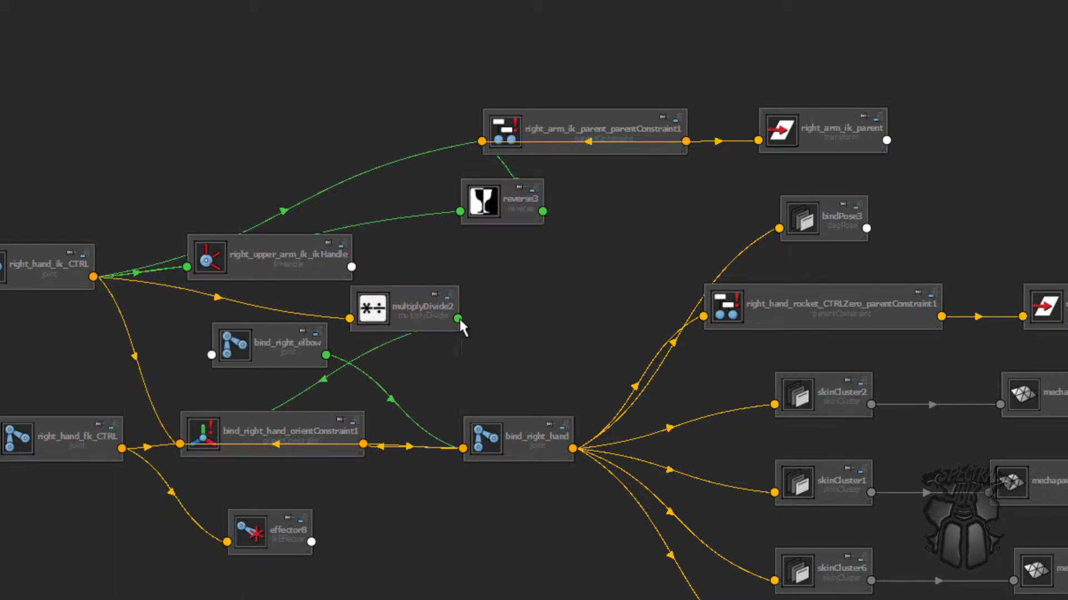
mouse_move(519, 381)
click(566, 395)
click(459, 211)
mouse_move(500, 218)
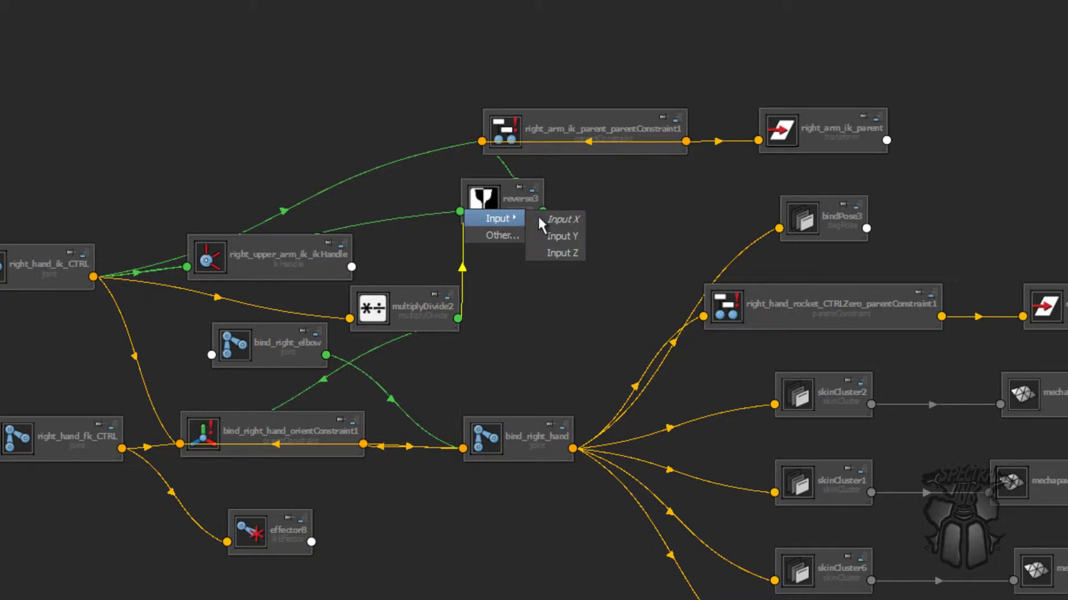
click(578, 238)
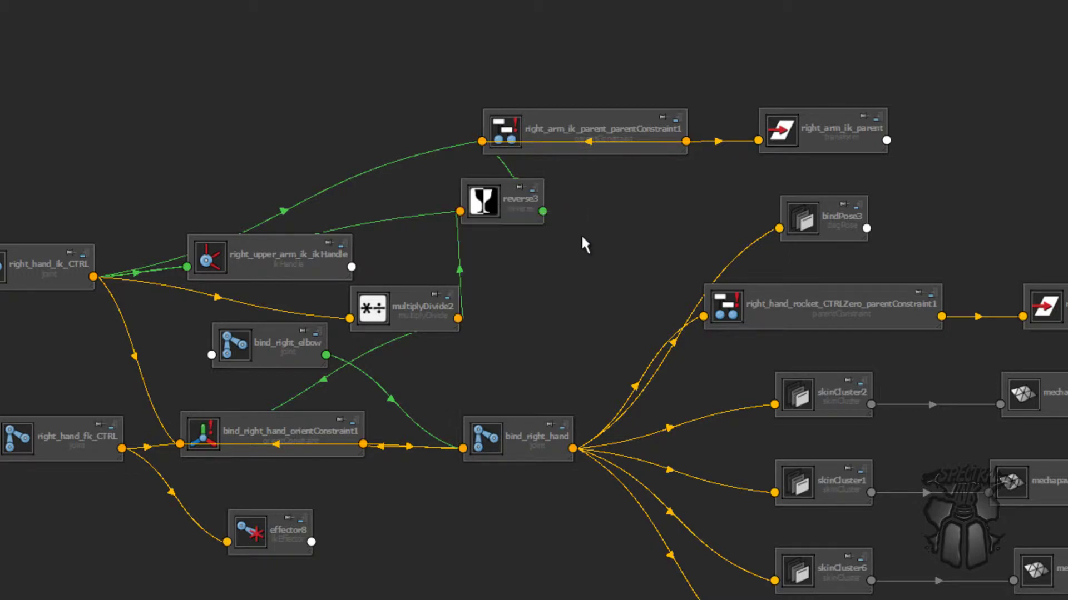
Step: Shift reverse3 toward multiplyDivide2 and connect its Output Y to Right Hand Fk CTRLW1 on bind_right_hand_orientConstraint1
drag(501, 208, 495, 200)
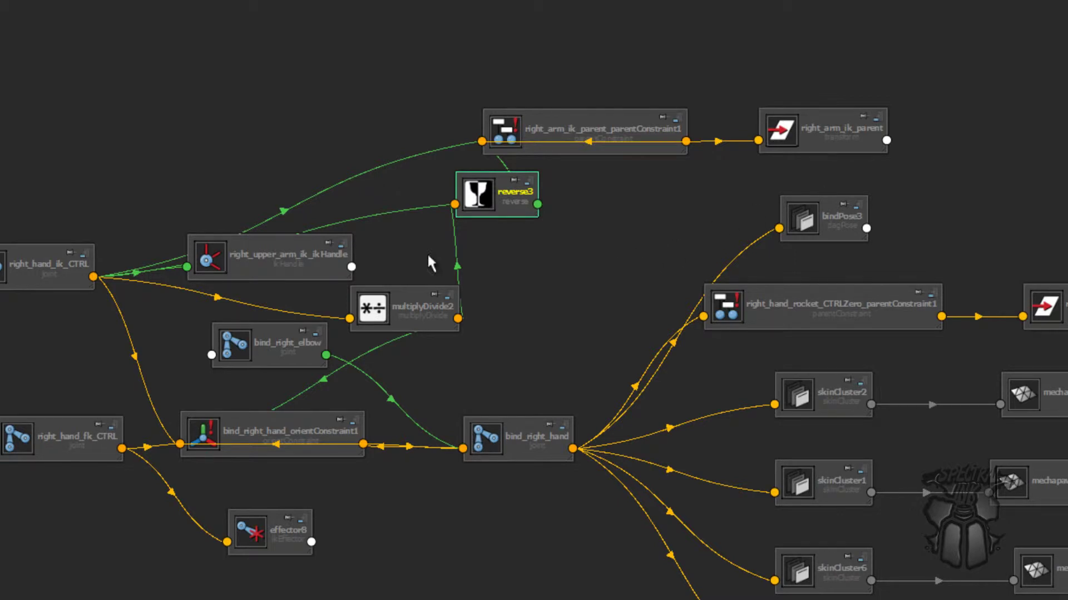
mouse_move(126, 275)
drag(513, 198, 481, 212)
click(506, 216)
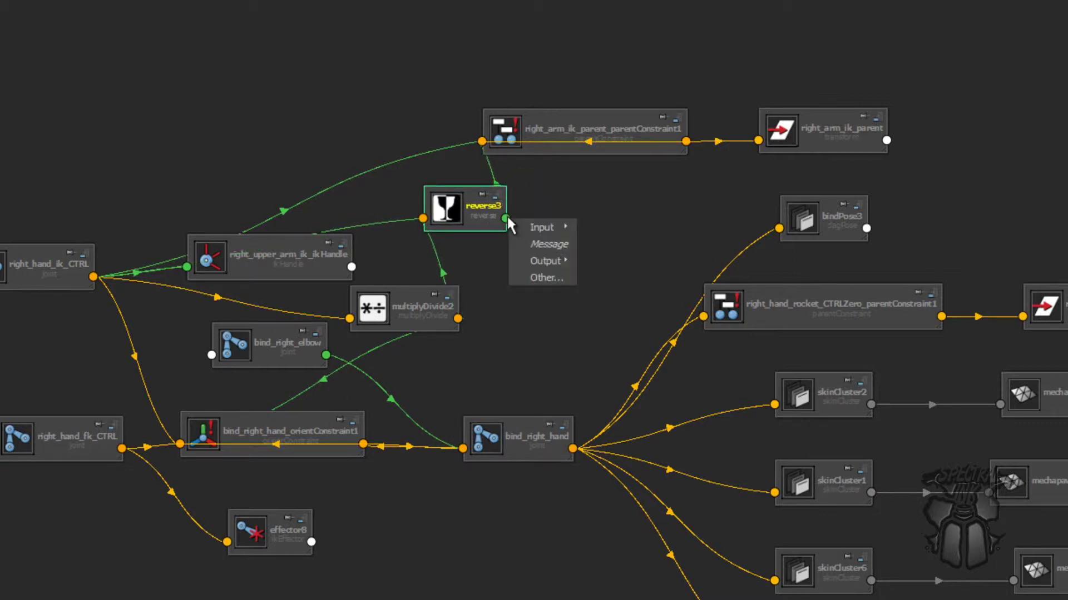
mouse_move(535, 228)
mouse_move(554, 258)
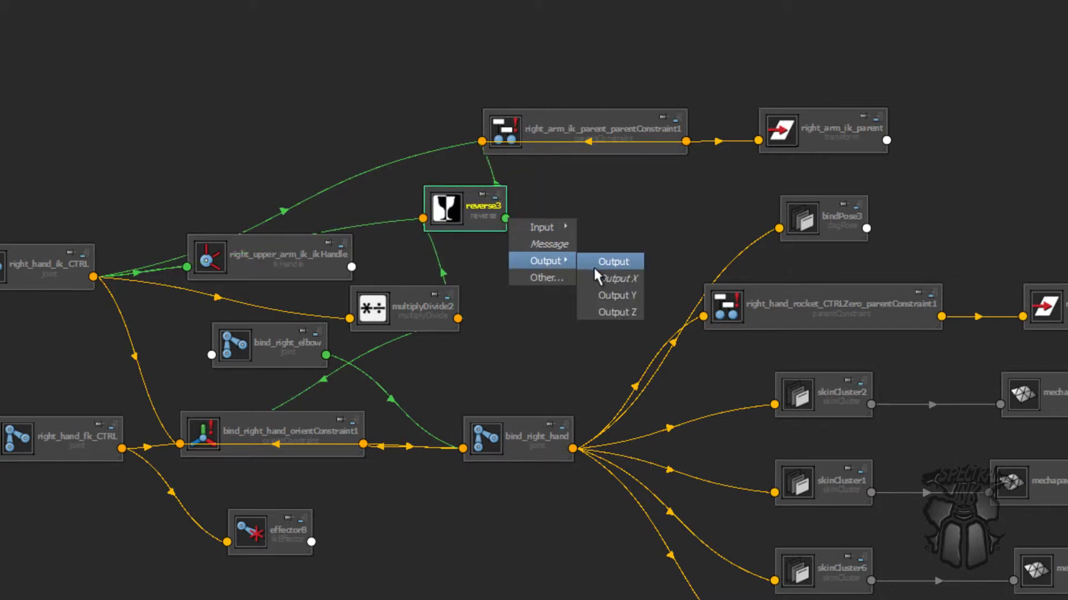
click(611, 295)
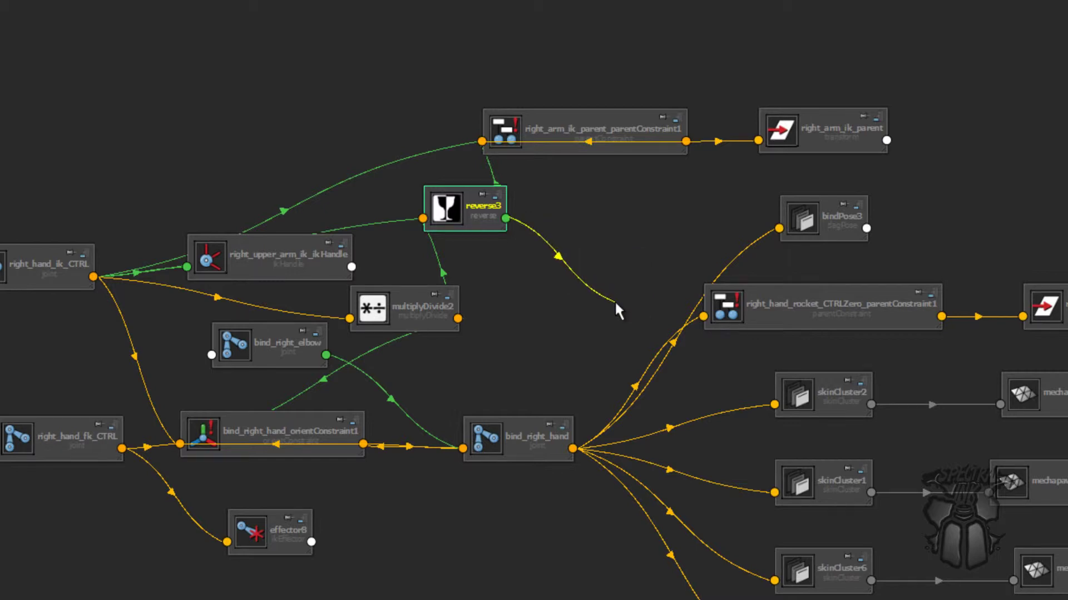
click(180, 444)
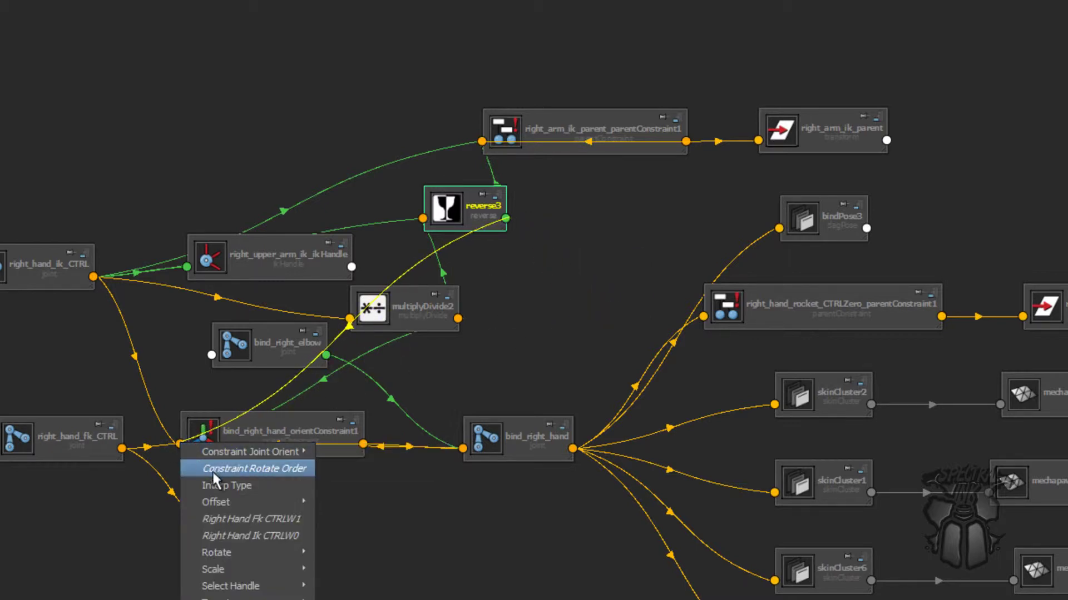
mouse_move(272, 567)
mouse_move(300, 500)
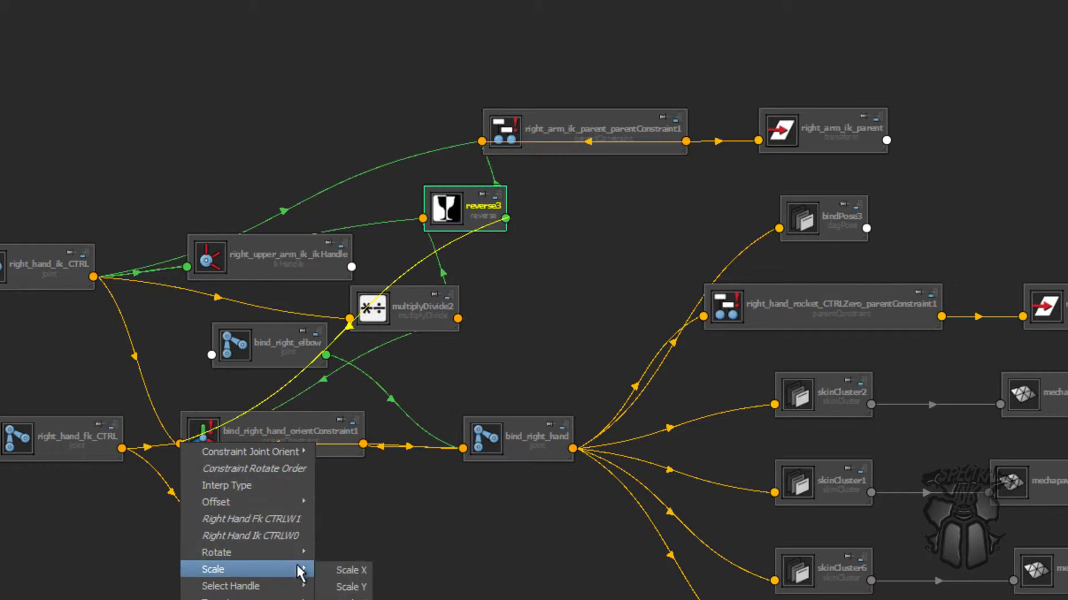
click(308, 518)
Step: Inspect the IK and FK weights on bind_right_hand_orientConstraint1, with the right hand in view
click(354, 419)
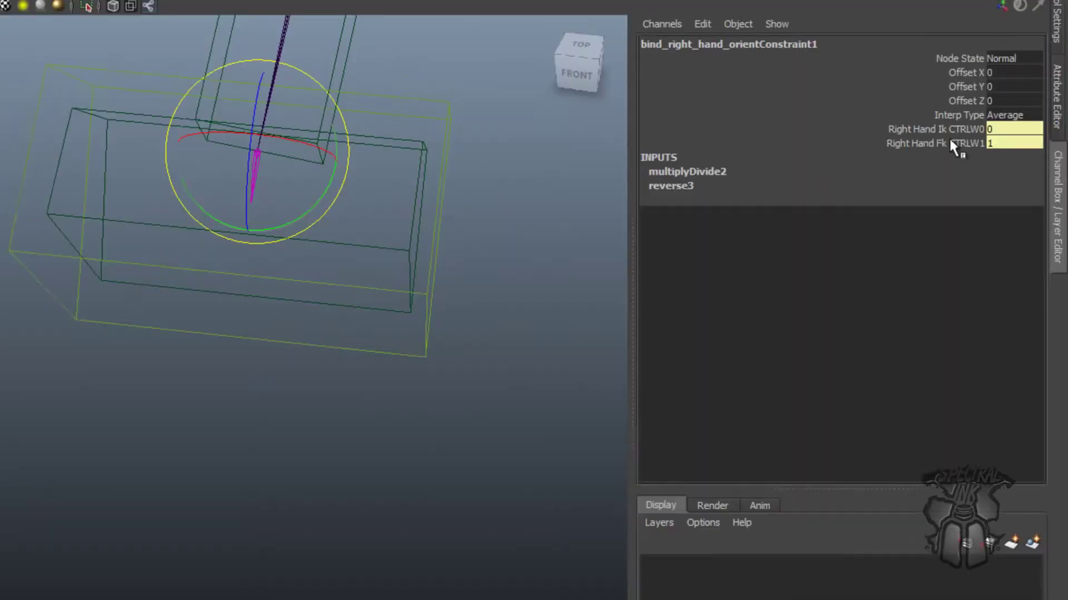
alt+middle_drag(367, 222, 351, 287)
alt+drag(351, 287, 512, 196)
Step: Move right_hand_ik_CTRL to about X 37, Y 11, Z -72 to test the hand's orientation with Ik Wrist off
click(307, 315)
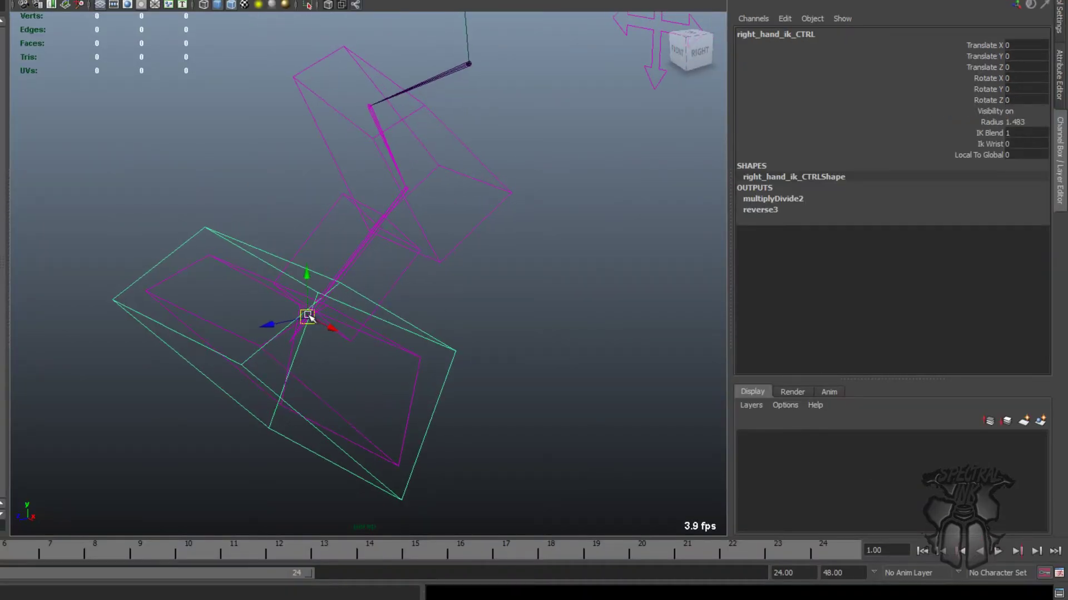
drag(308, 316, 404, 320)
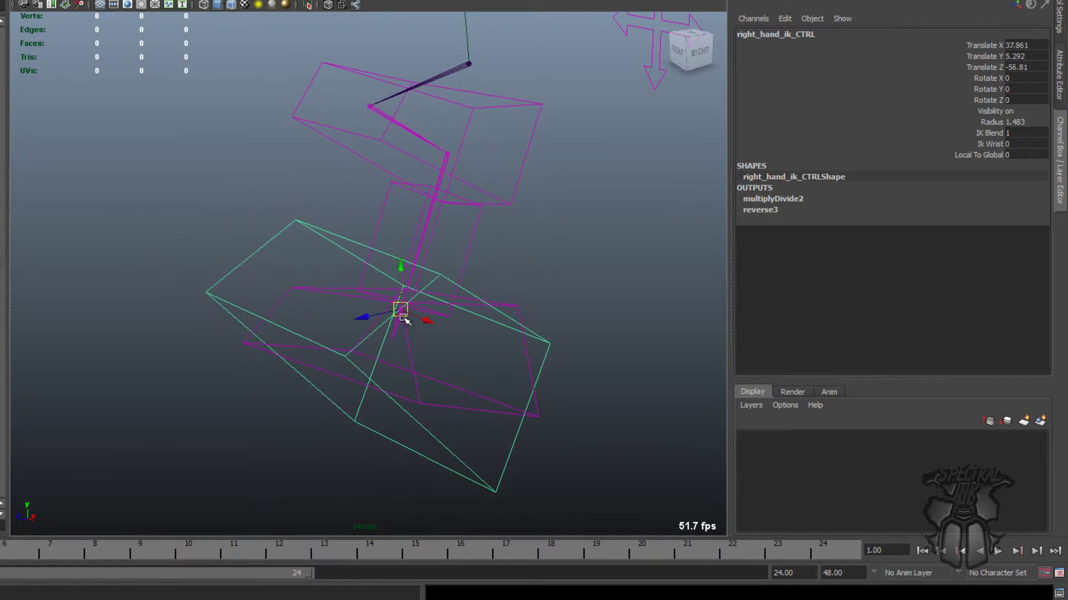
click(396, 328)
alt+drag(429, 298, 377, 281)
drag(405, 315, 391, 309)
key(ctrl+z)
click(494, 352)
drag(403, 315, 429, 310)
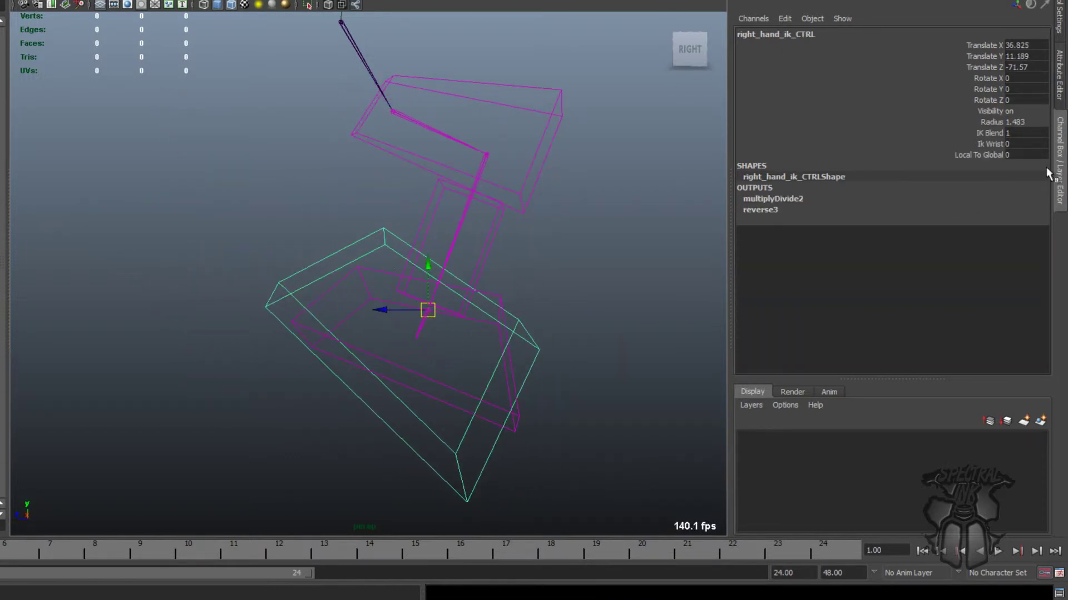
Step: Set Ik Wrist on right_hand_ik_CTRL to 1 and test it by moving the control to about X 36, Y 13, Z -93
click(991, 144)
middle_drag(561, 197, 499, 203)
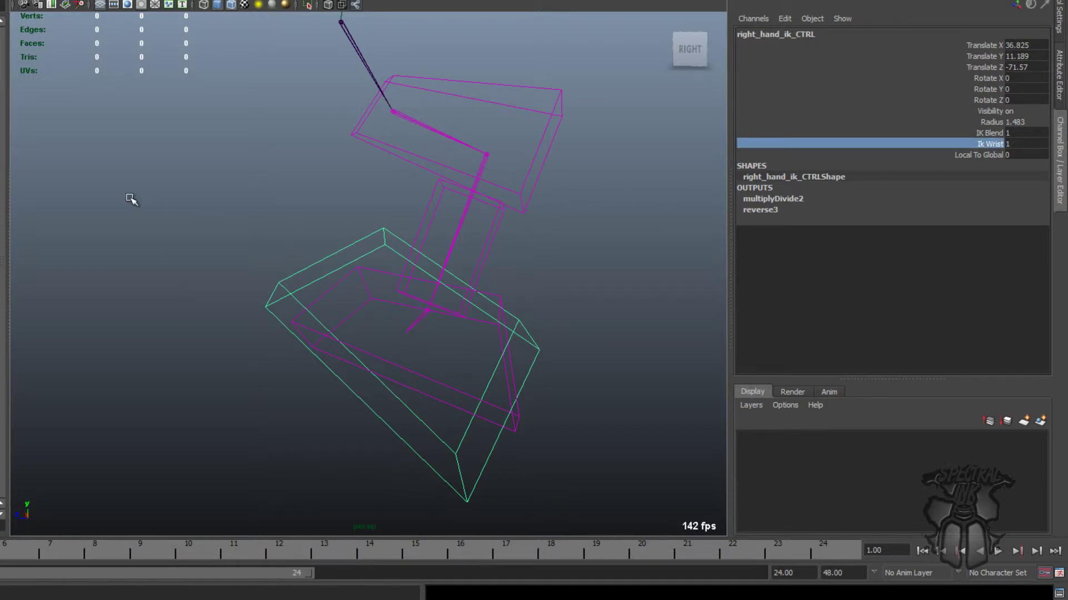
key(w)
drag(429, 309, 456, 307)
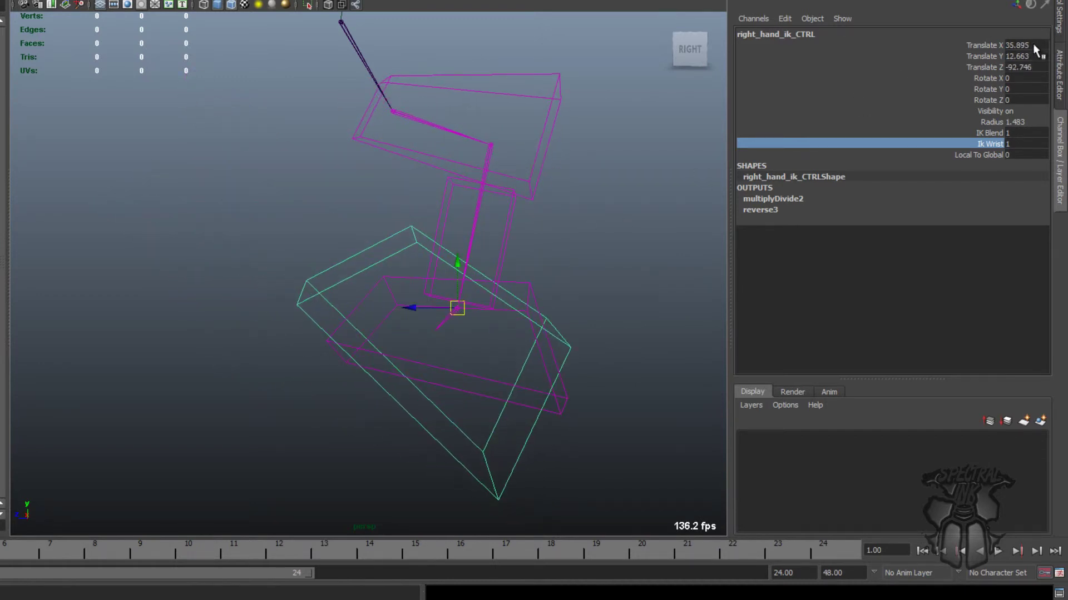
Step: Reset Translate X, Y and Z of right_hand_ik_CTRL to 0 and save the scene
drag(1021, 45, 1005, 65)
text(0)
key(Return)
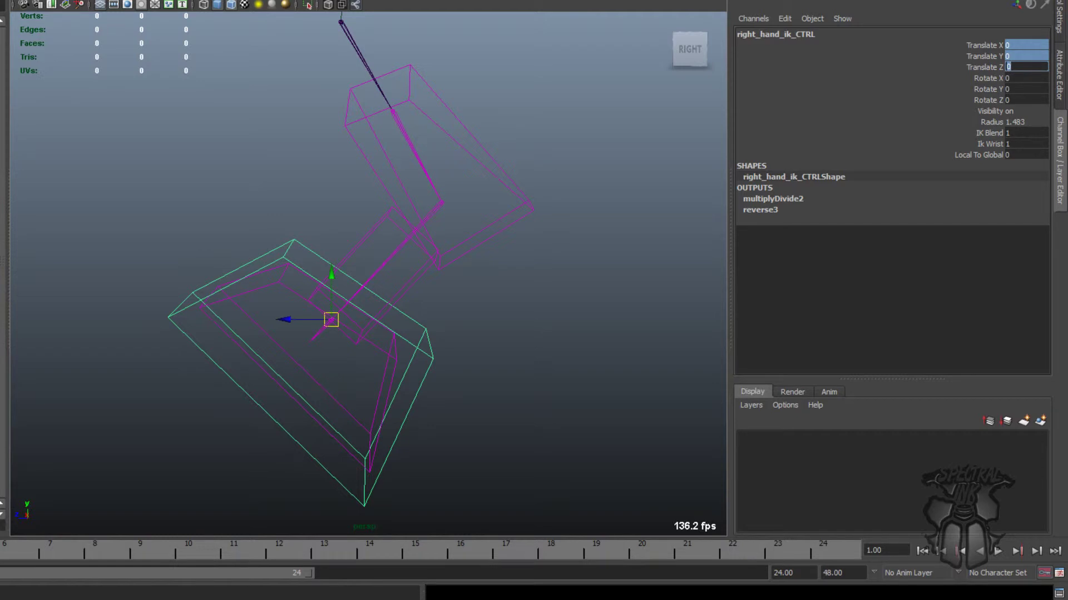
key(ctrl+s)
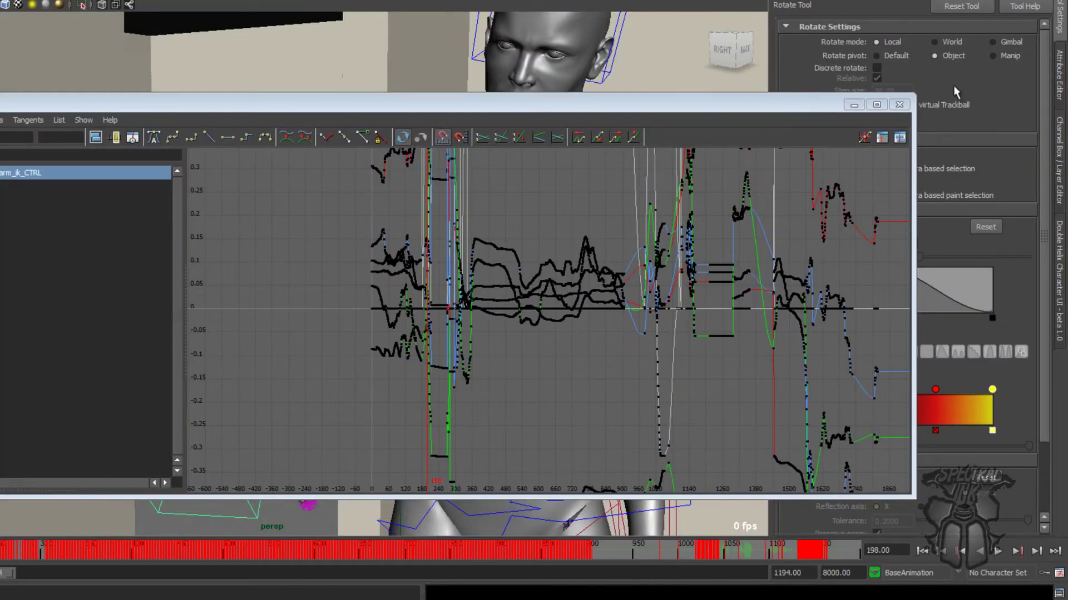
Step: In the scene606_animation scene, close the Graph Editor and bring the character's right hand into view
click(899, 104)
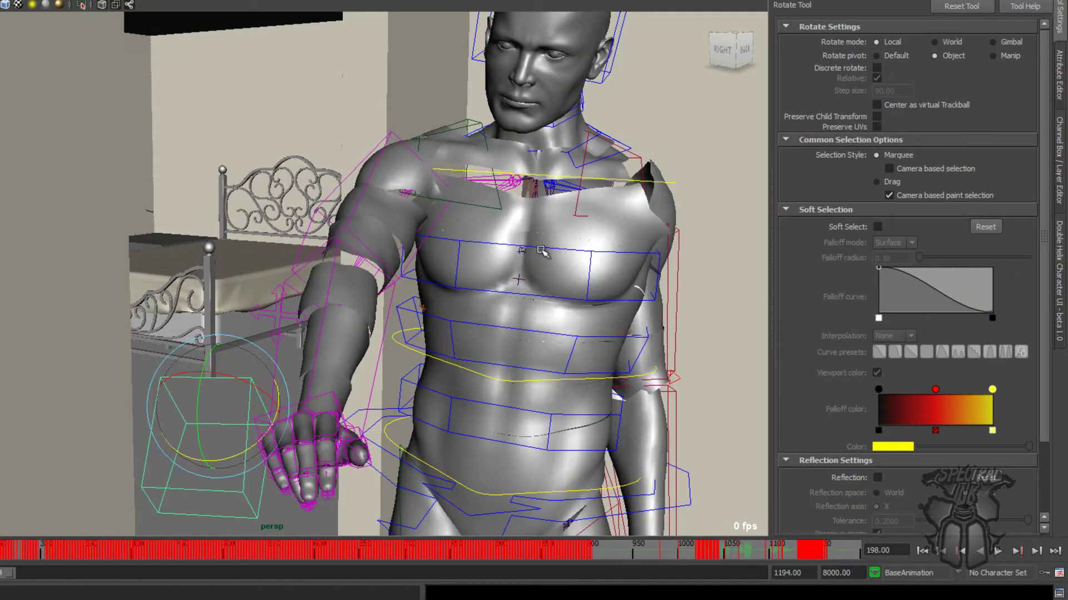
alt+middle_drag(490, 285, 512, 263)
mouse_move(511, 263)
alt+mouse_down()
mouse_move(356, 328)
mouse_move(345, 322)
mouse_move(537, 305)
mouse_move(468, 301)
alt+mouse_up()
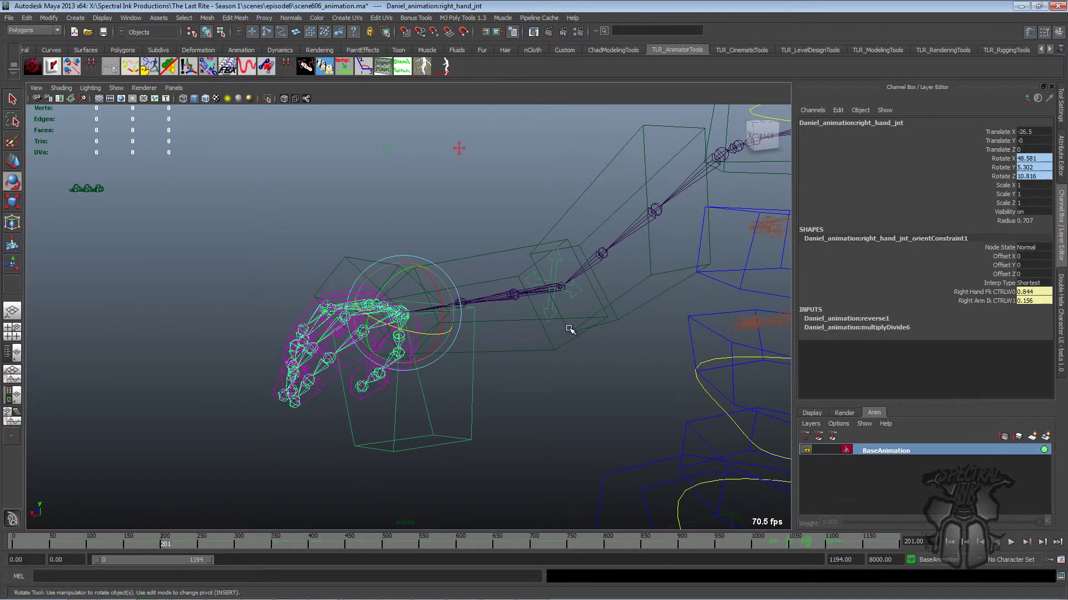
Step: Show the polygon meshes and set Ik Wrist on right_arm_ik_CTRL to about 0.956
click(474, 377)
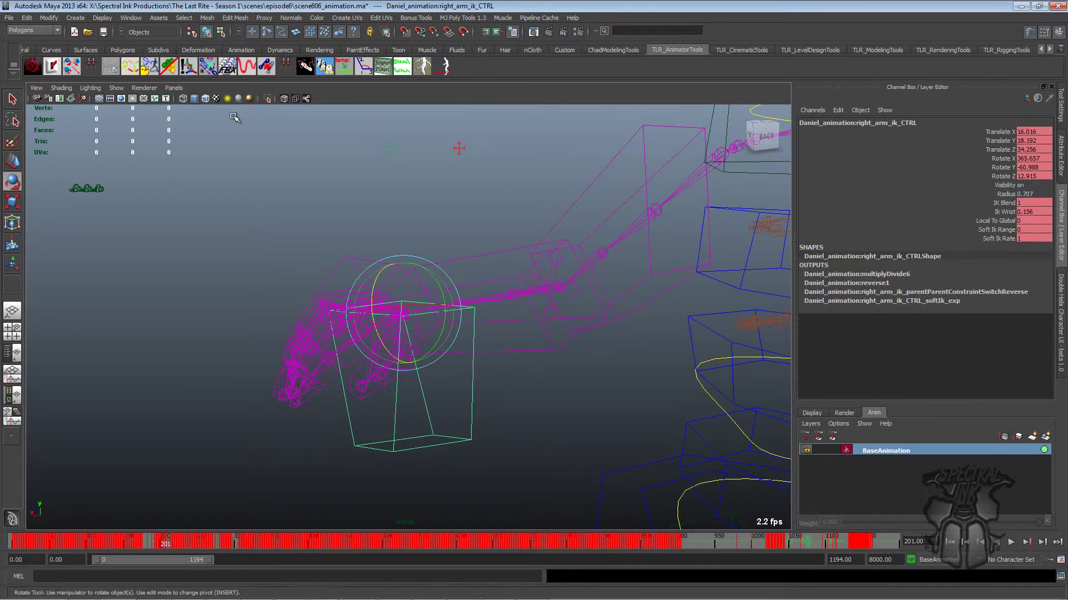
click(116, 88)
click(133, 159)
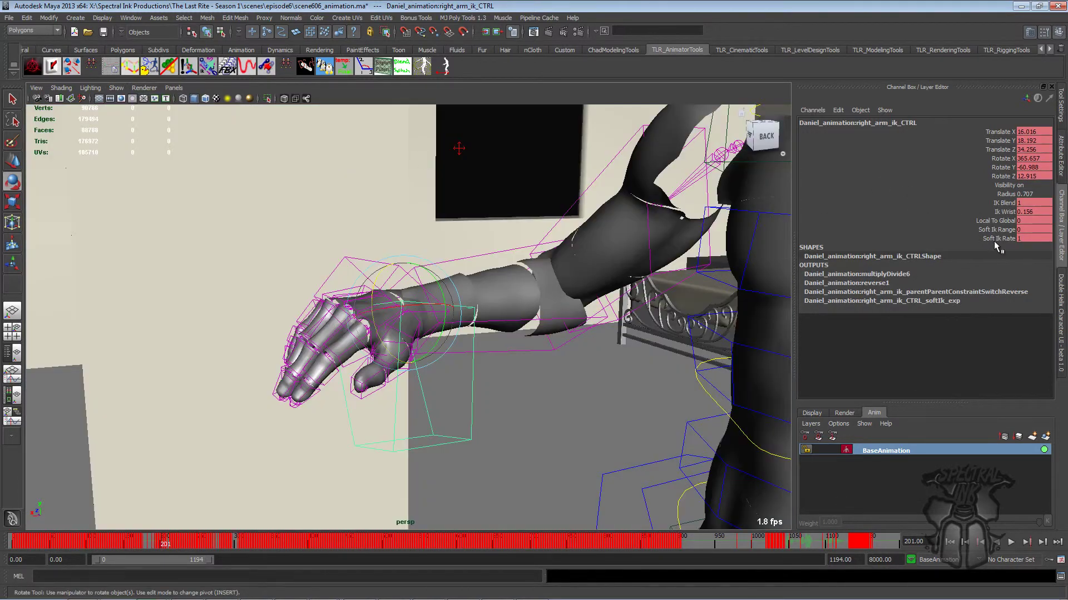
click(1010, 214)
mouse_move(622, 260)
middle_down()
mouse_move(659, 259)
mouse_move(609, 264)
mouse_move(641, 265)
middle_up()
Step: Rotate right_arm_ik_CTRL to about X 391, Y -65, Z 120 and set its Ik Wrist to 1
key(e)
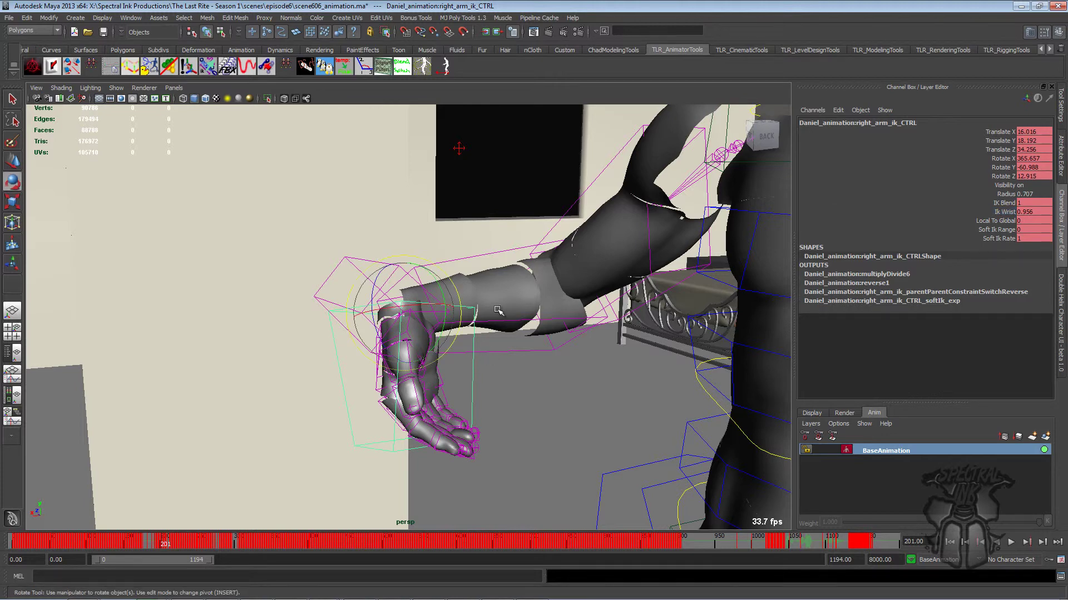
drag(410, 303, 474, 308)
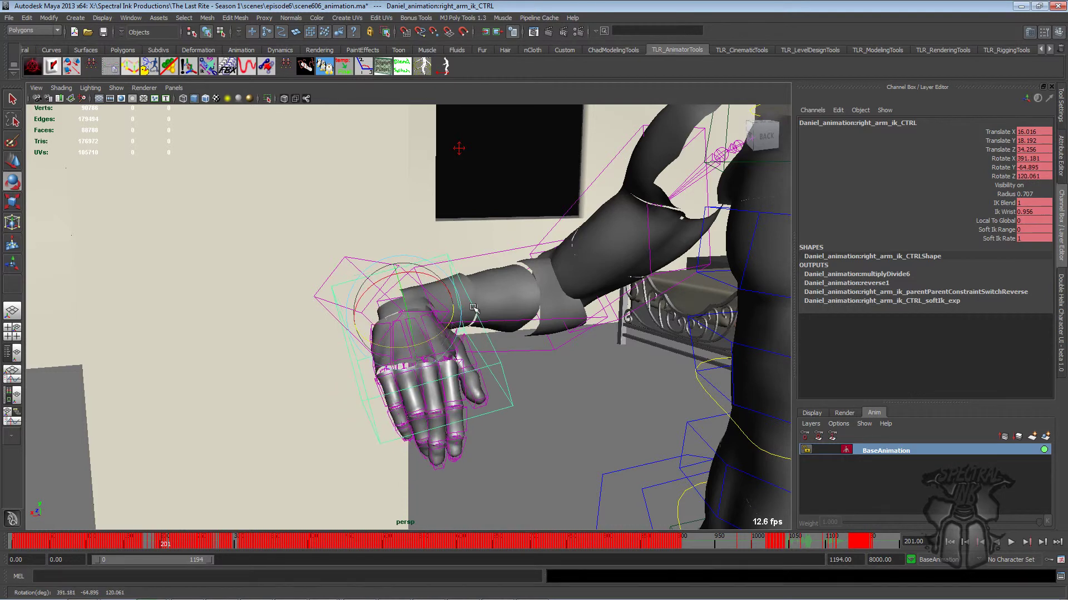
click(1004, 212)
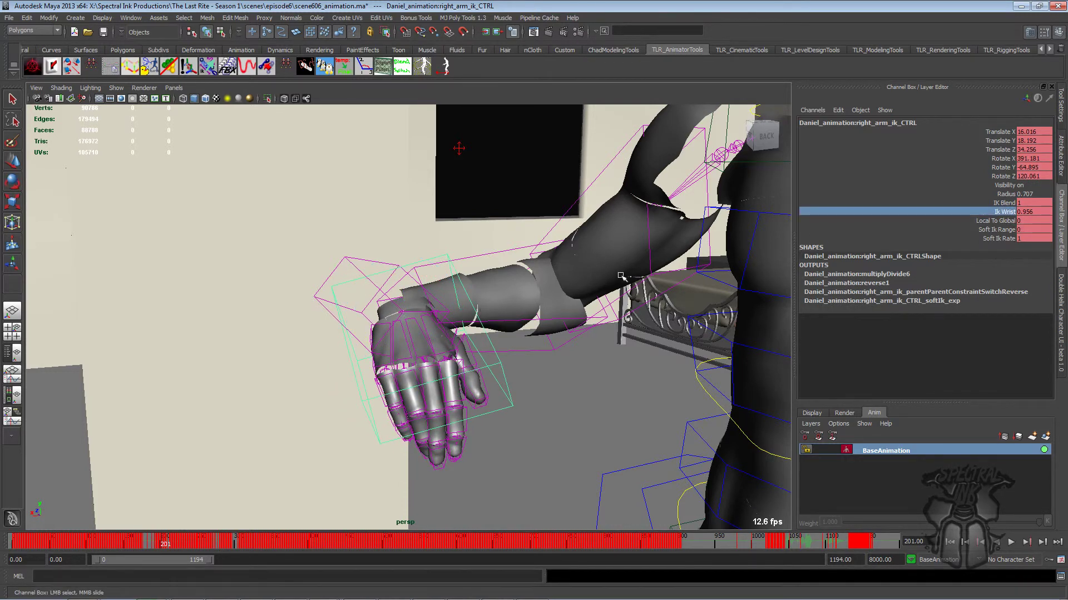
middle_drag(603, 284, 625, 269)
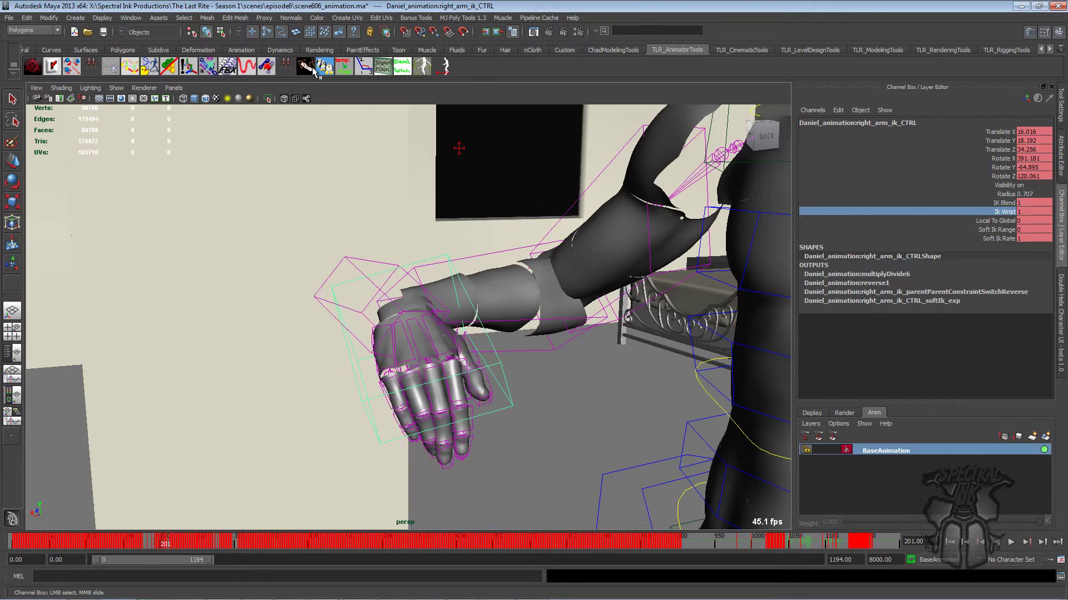
Step: Hide the polygon meshes and set Interp Type on right_hand_jnt's orient constraint to Average
click(116, 88)
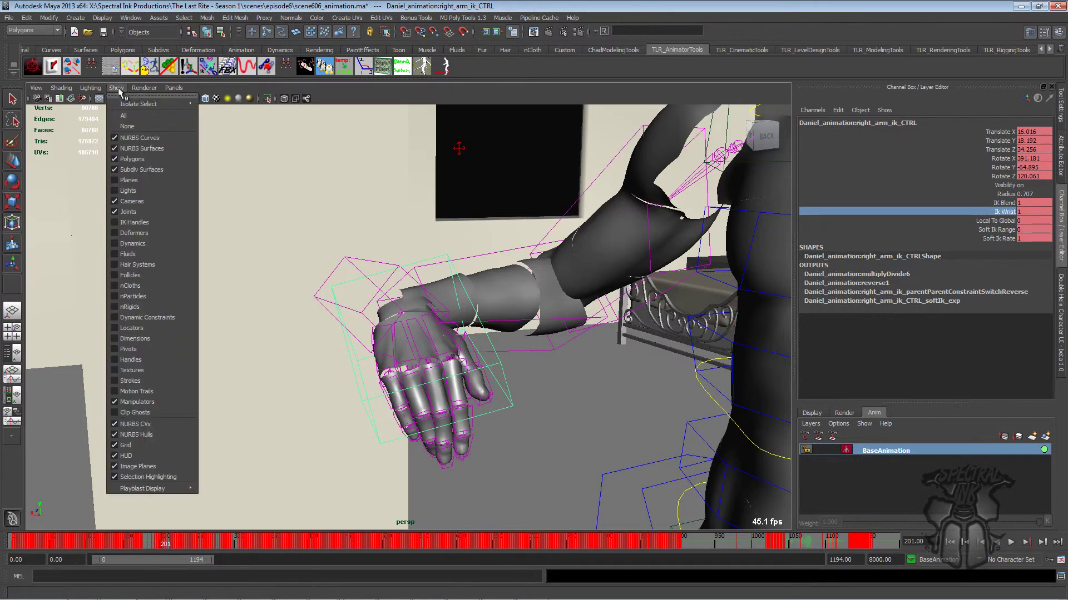
click(145, 159)
click(408, 321)
key(e)
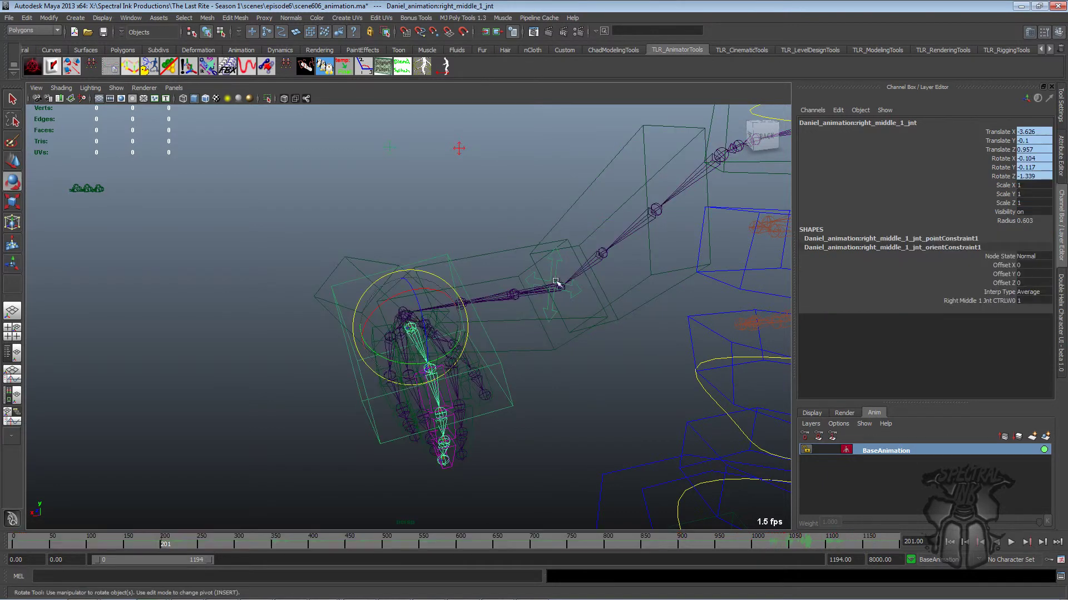
key(Up)
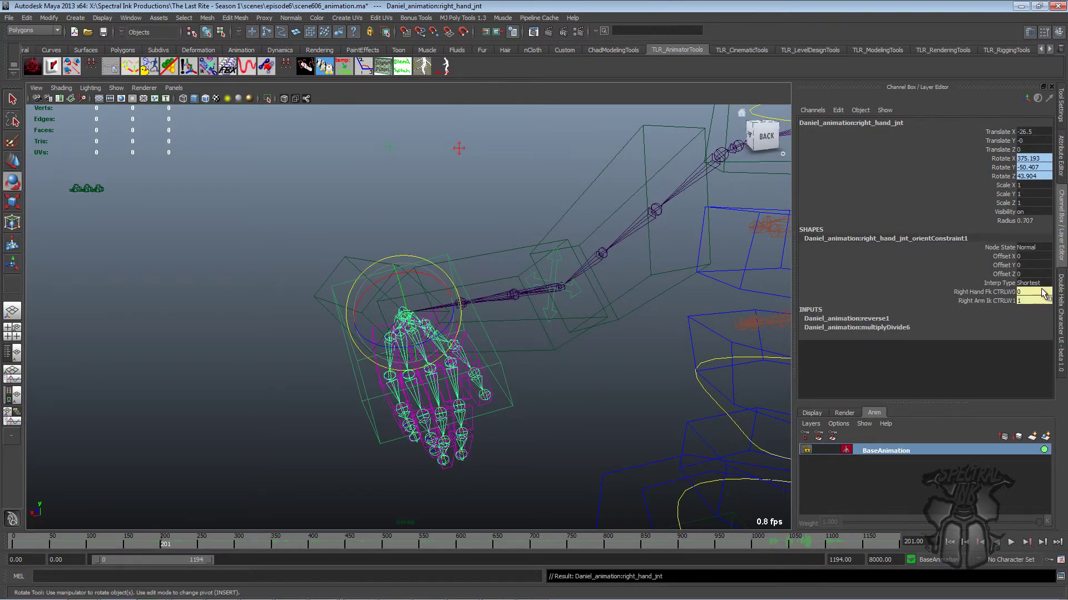
click(1036, 283)
click(1001, 325)
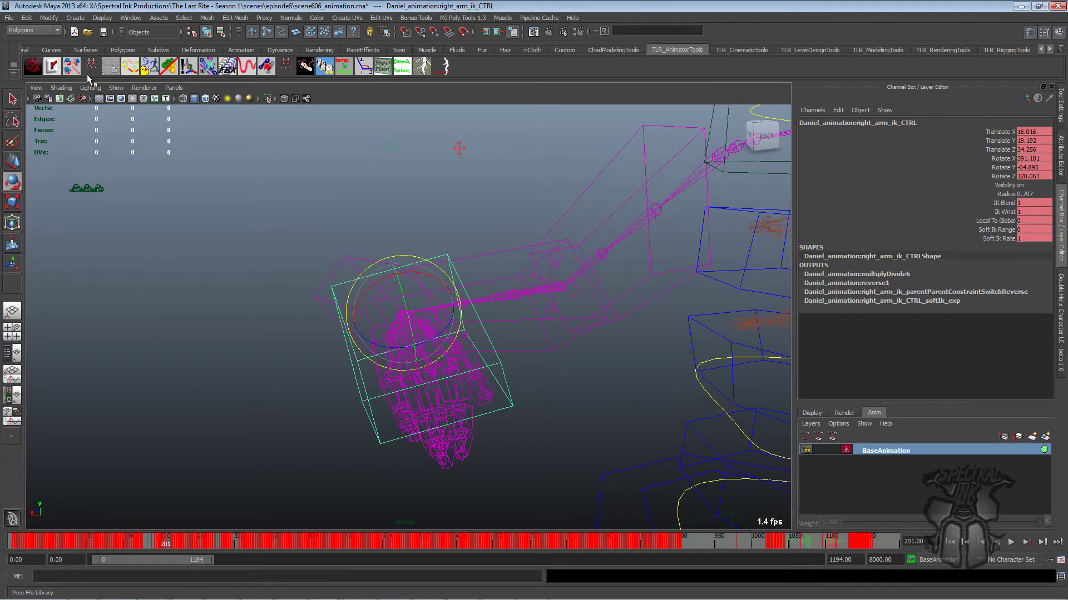
Step: Show the polygon meshes again and set Ik Wrist on right_arm_ik_CTRL to 0.5 to test the averaged wrist blend
click(116, 88)
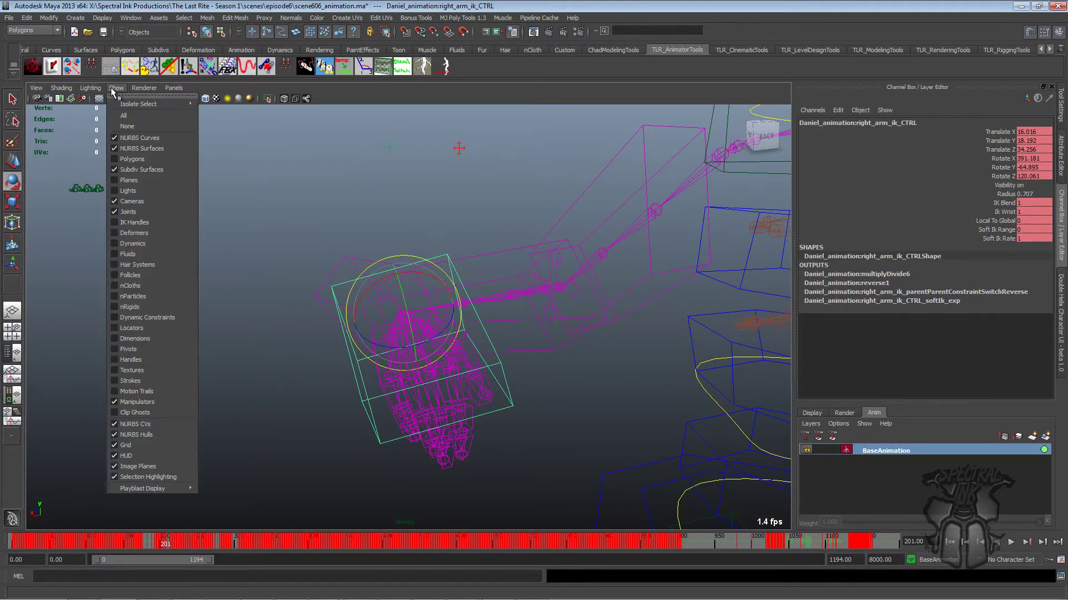
click(148, 159)
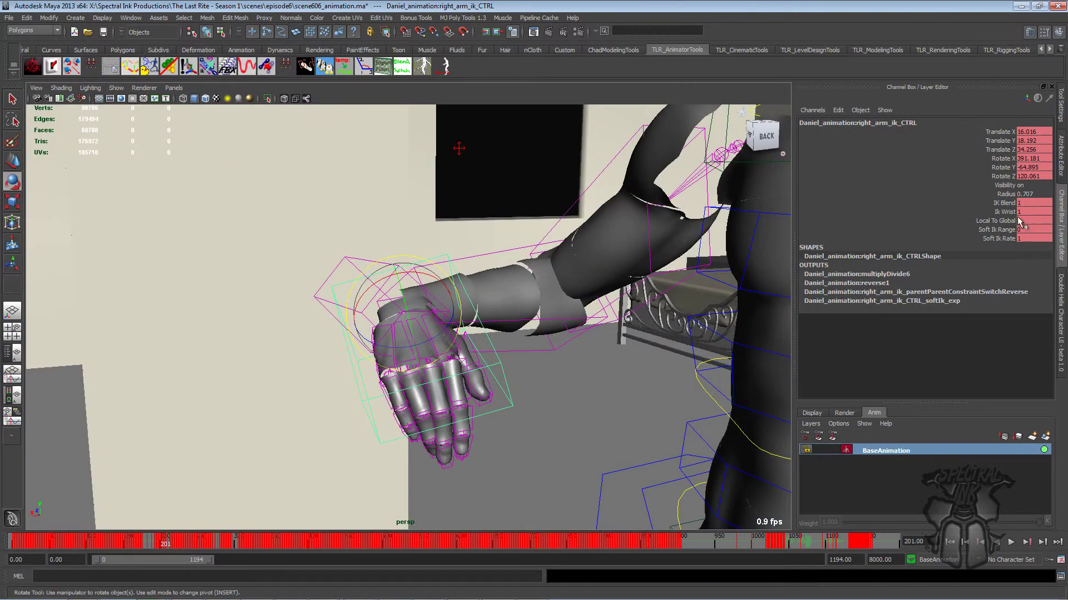
click(1007, 212)
middle_drag(558, 292, 545, 294)
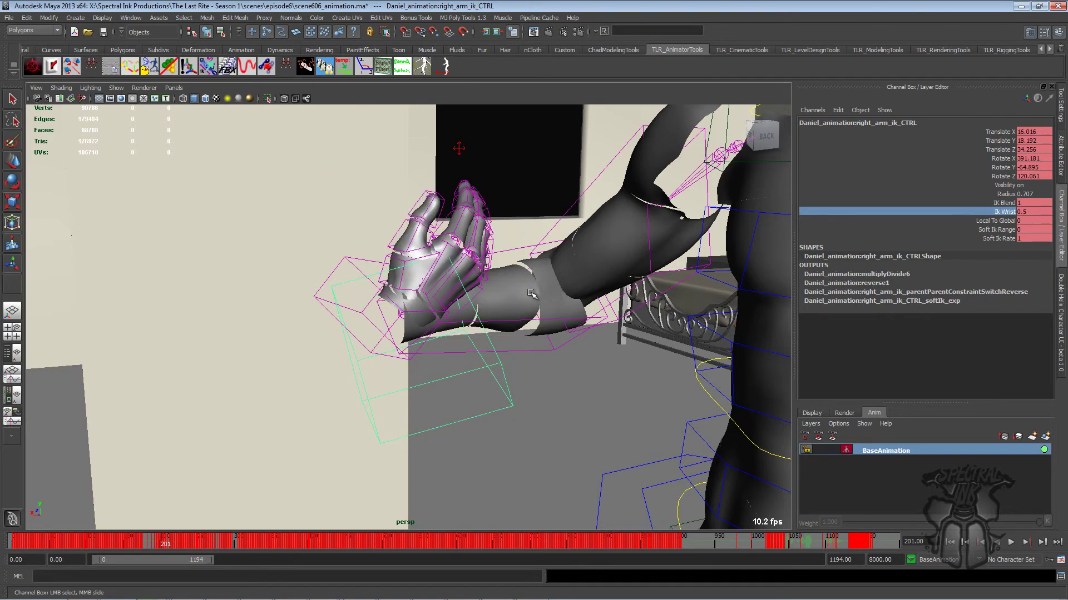
Step: Select right_hand_jnt and set its orient constraint's Interp Type to Shortest
click(400, 317)
key(e)
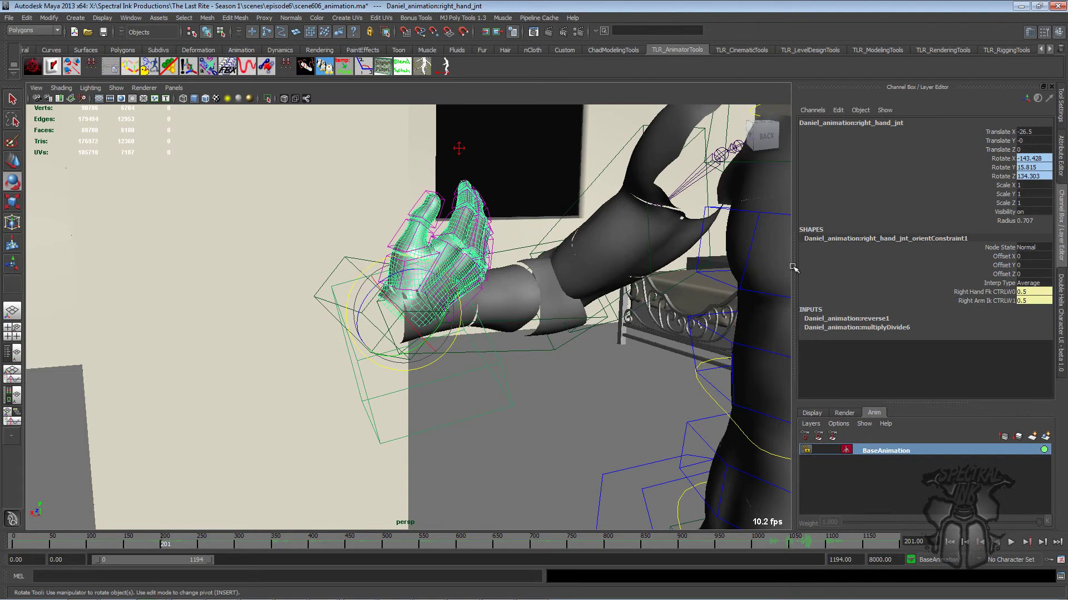
click(1034, 283)
click(1044, 315)
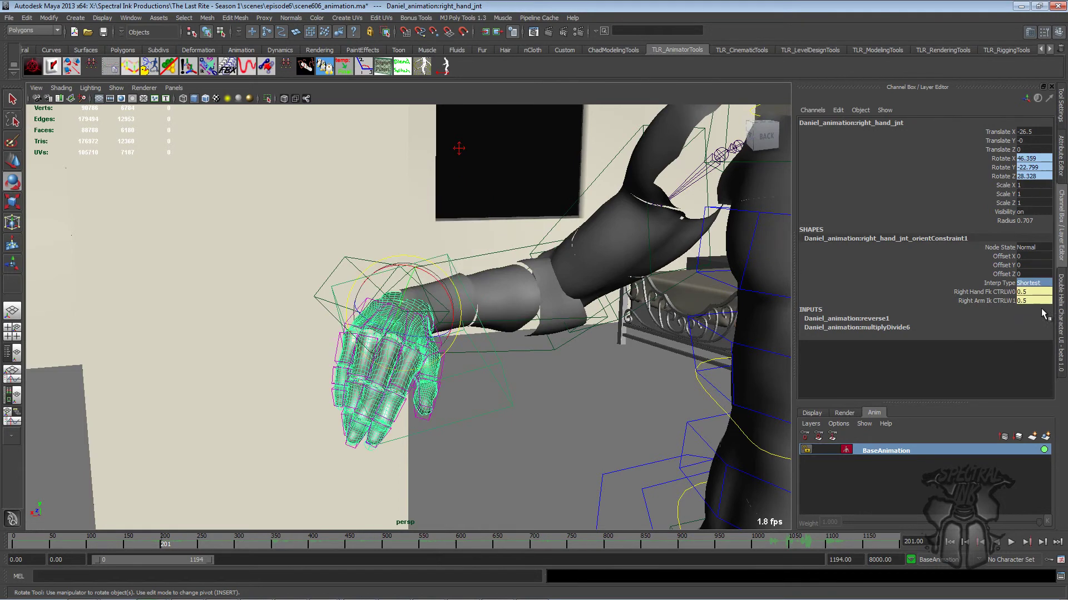
Step: Blend Ik Wrist on right_arm_ik_CTRL down to 0 and review the hand's pose on the whole character
click(502, 362)
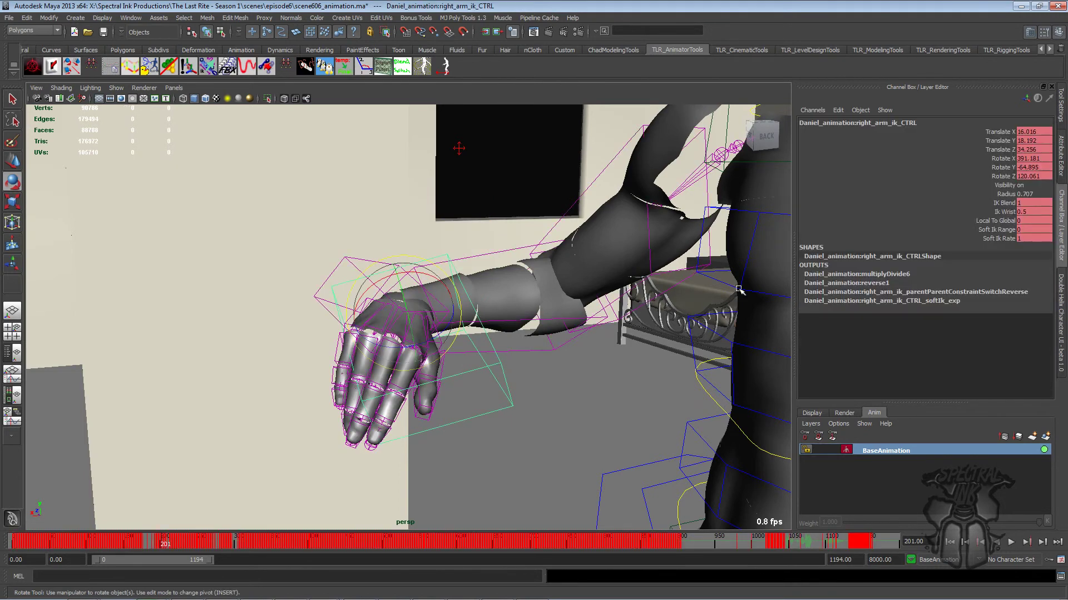
click(1004, 212)
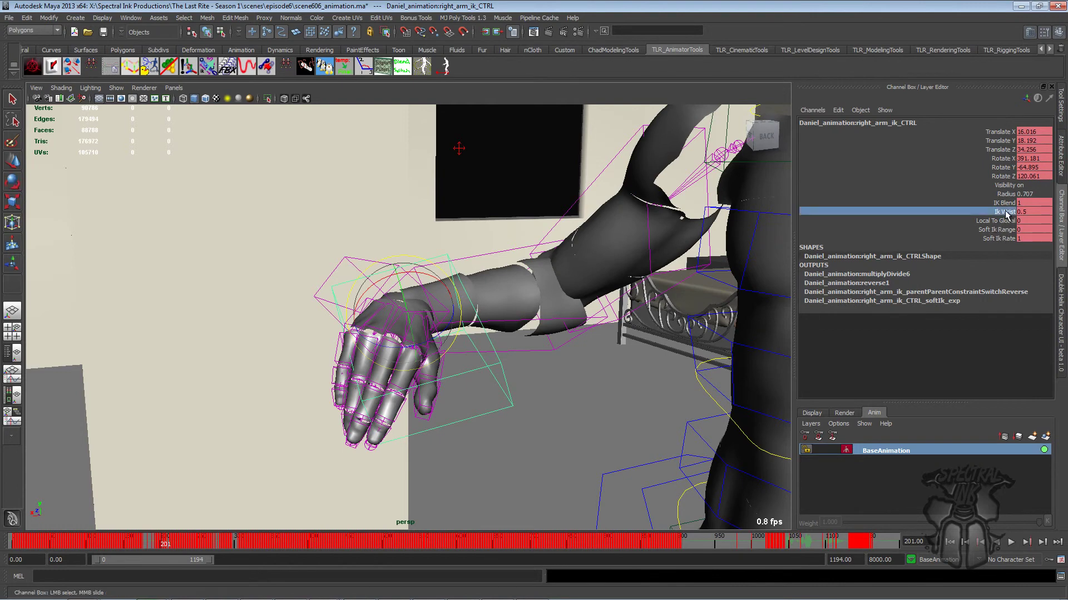
mouse_move(563, 289)
middle_down()
mouse_move(554, 294)
mouse_move(571, 288)
mouse_move(550, 294)
middle_up()
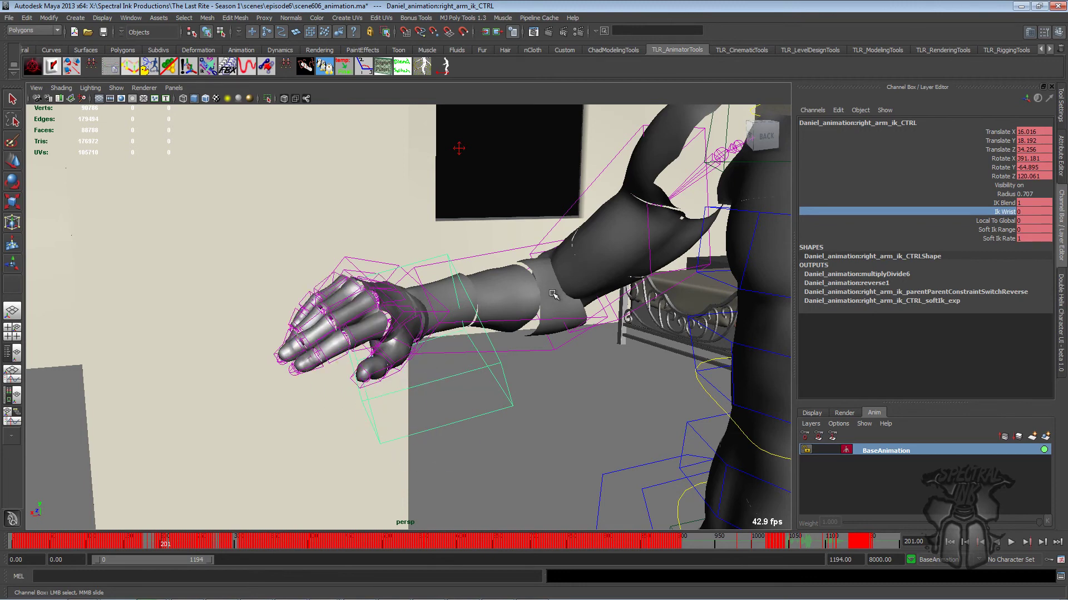
mouse_move(553, 295)
alt+mouse_down()
mouse_move(595, 300)
mouse_move(544, 302)
mouse_move(576, 292)
mouse_move(564, 293)
alt+mouse_up()
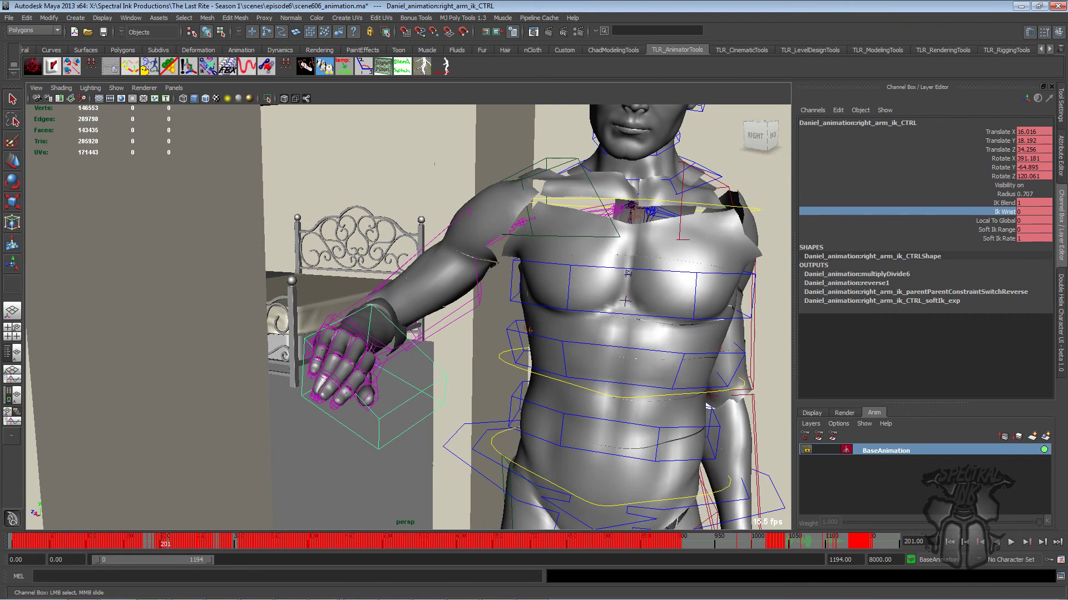